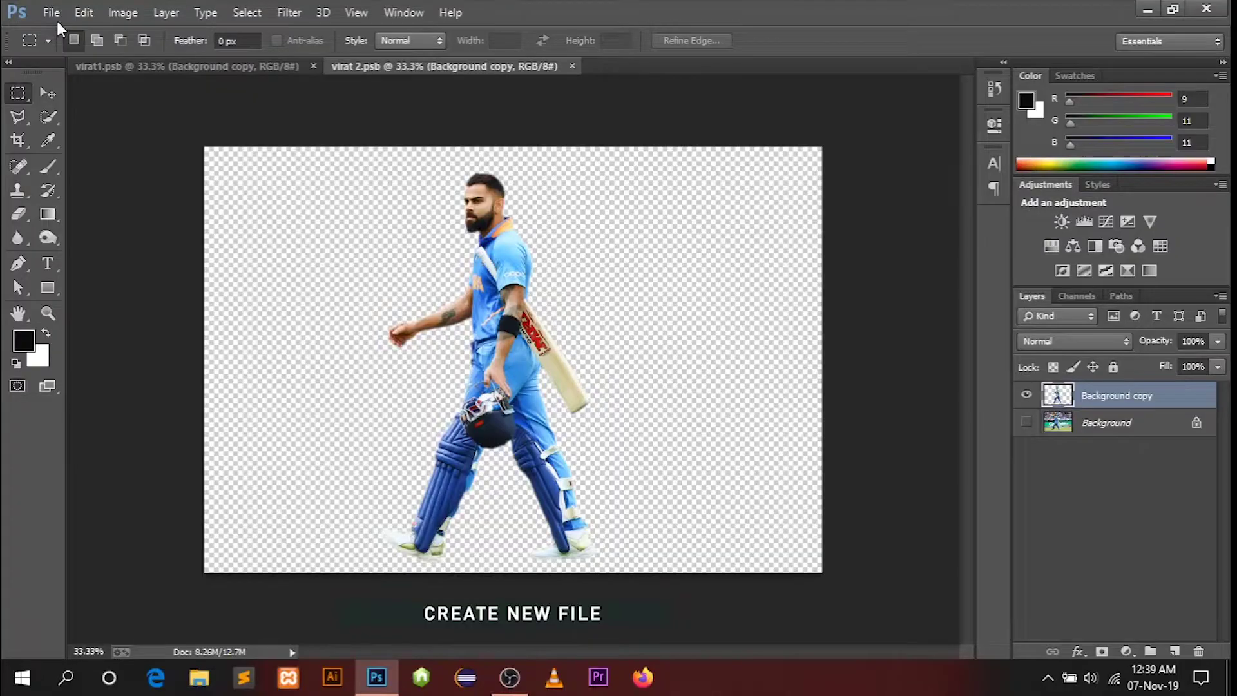
Step: Create a new white 1200 × 1200 document, Untitled-1, then return to the virat 2 image
left_click(56, 18)
key("Escape")
key("ctrl+n")
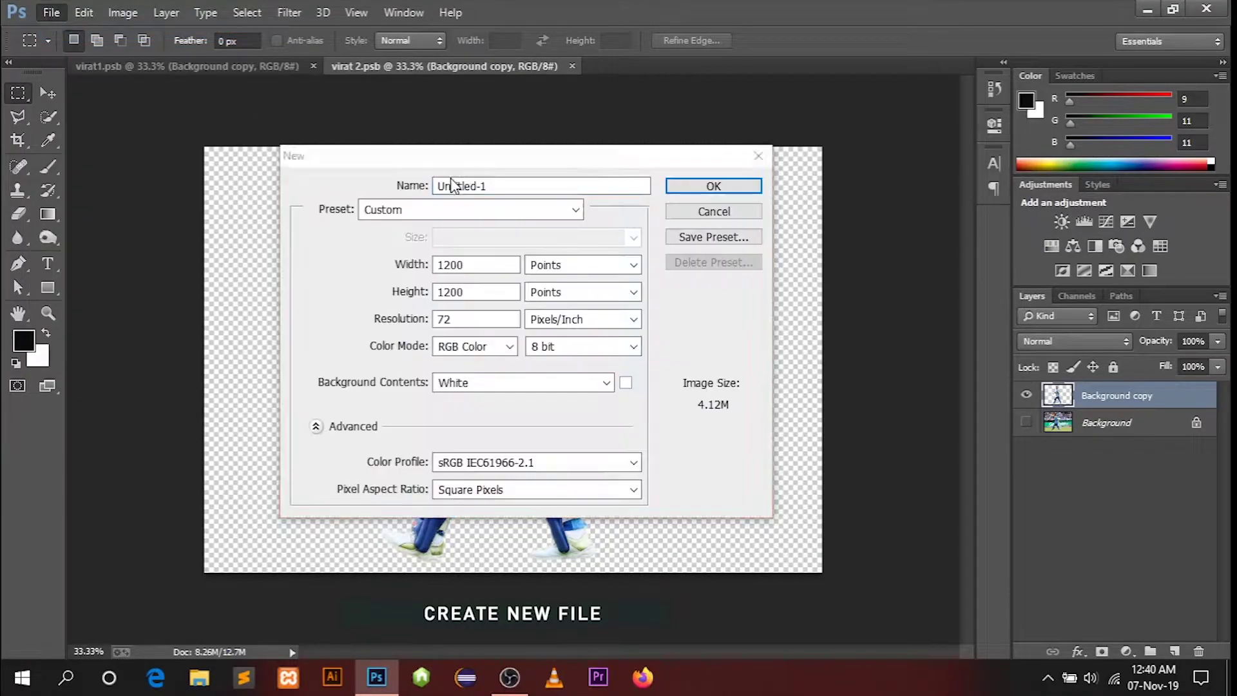
left_click(707, 187)
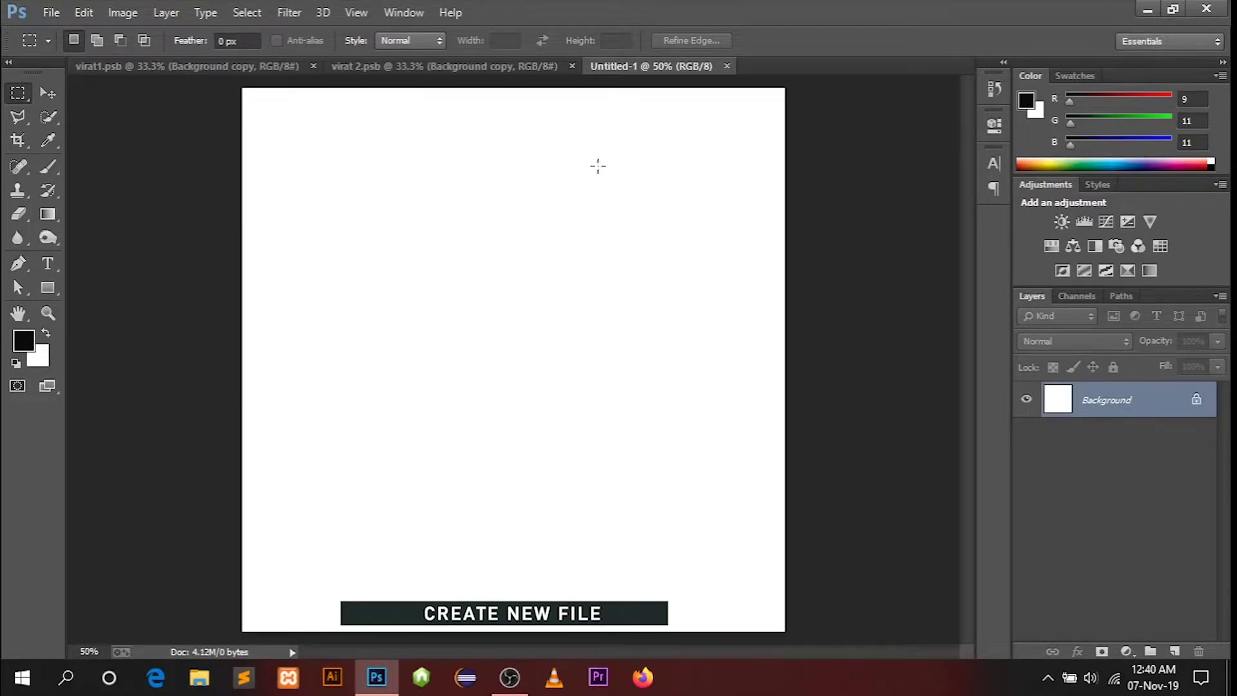
left_click(460, 63)
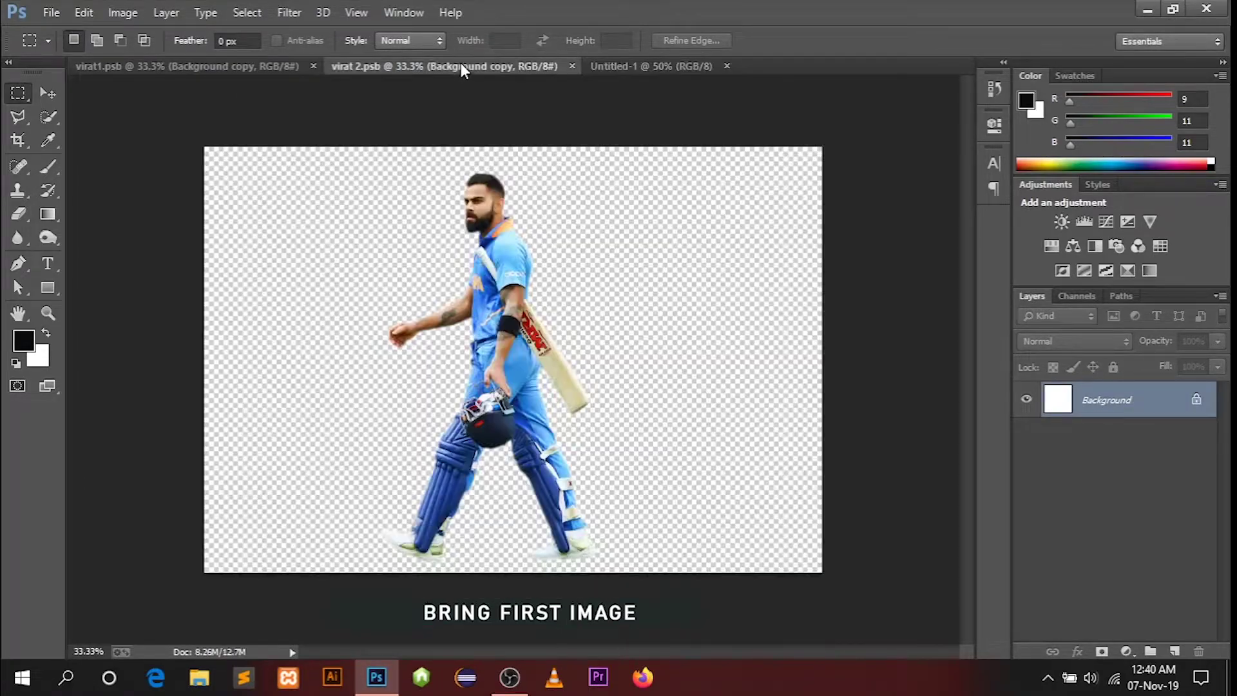
Step: Copy the virat1 portrait into Untitled-1, scale it to about 48% and place it top-centre
left_click(199, 66)
key("v")
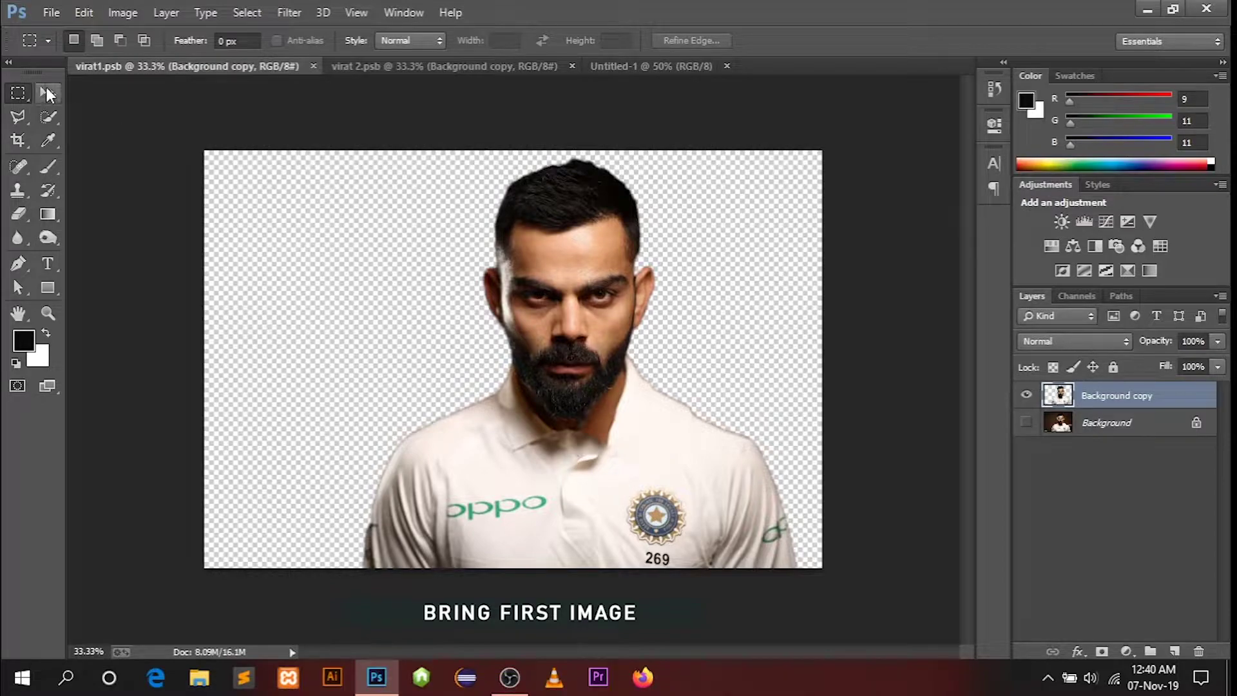
left_click_drag(589, 187, 505, 250)
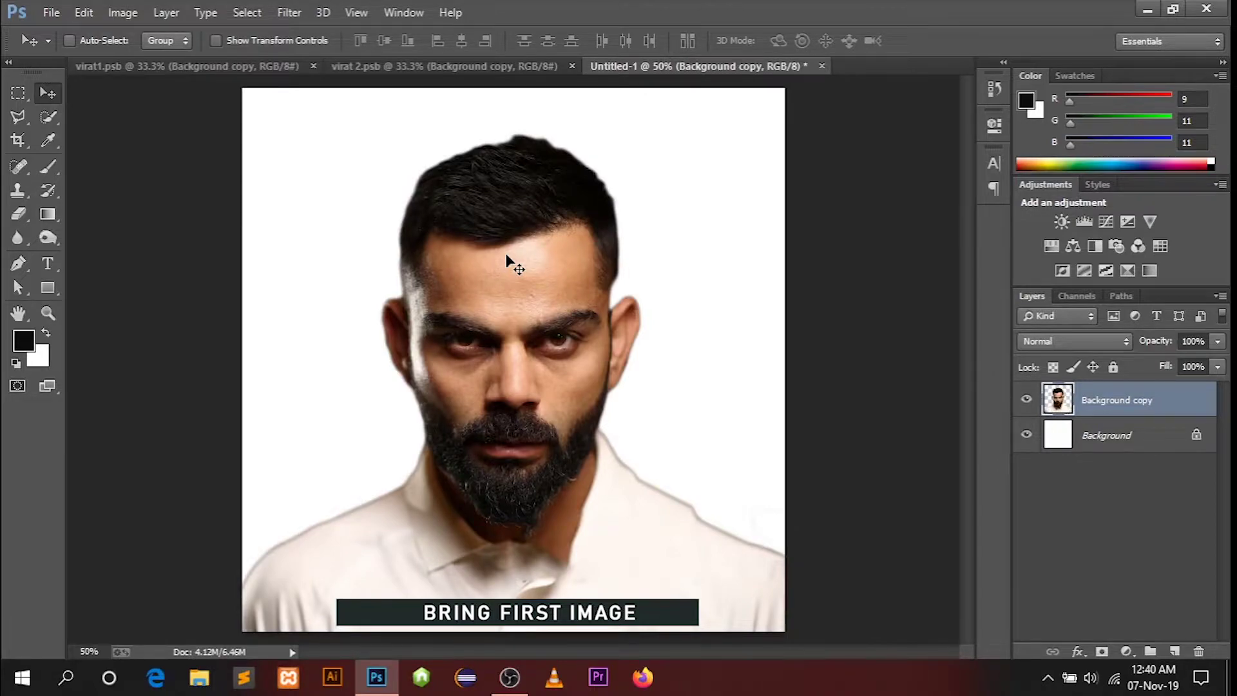
key("ctrl+t")
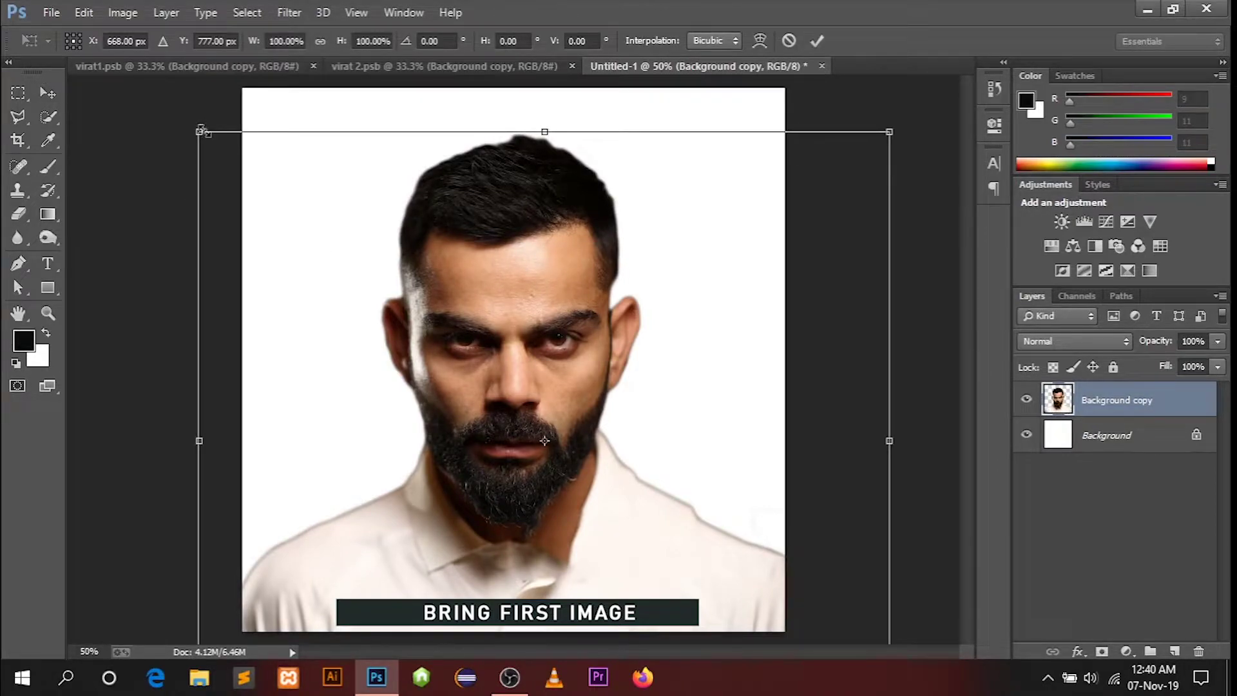
left_click_drag(200, 131, 554, 448)
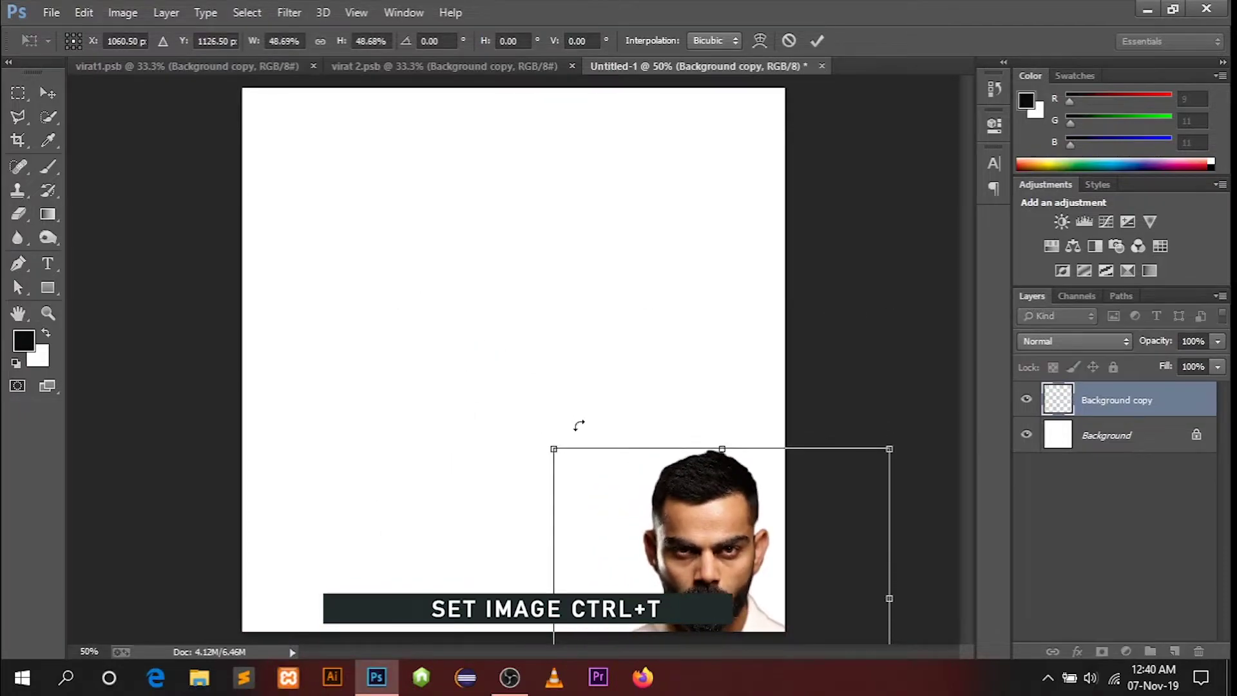
left_click_drag(697, 532, 502, 165)
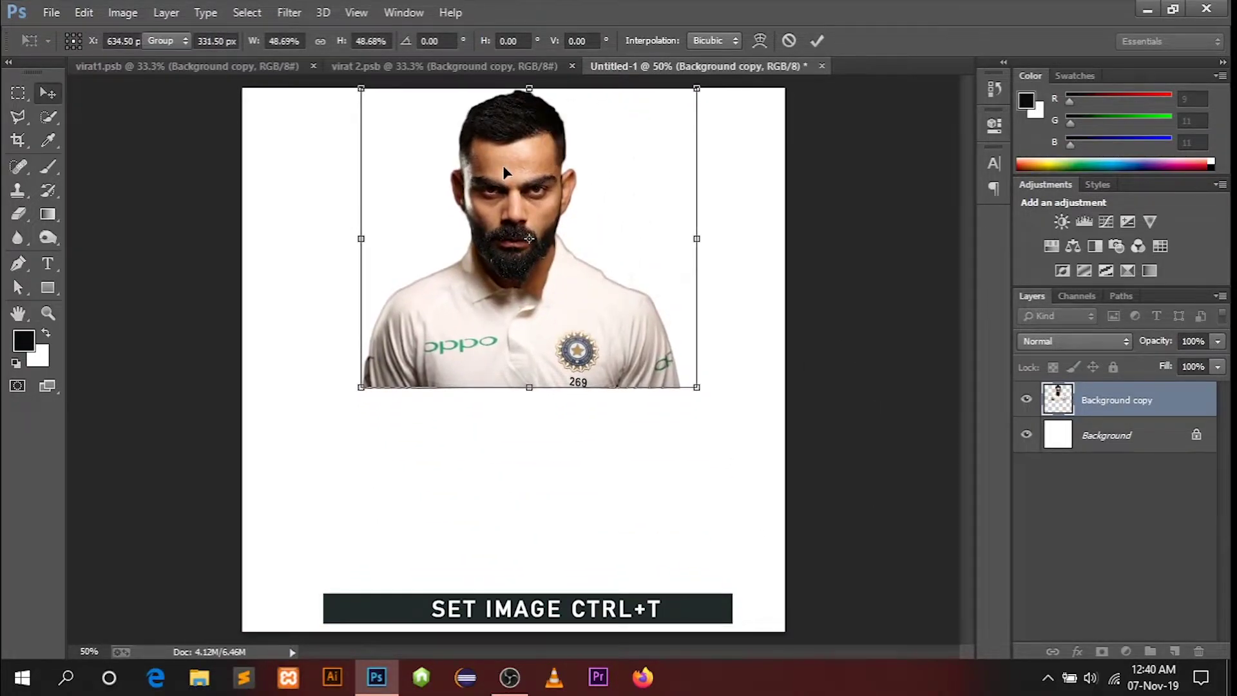
key("Return")
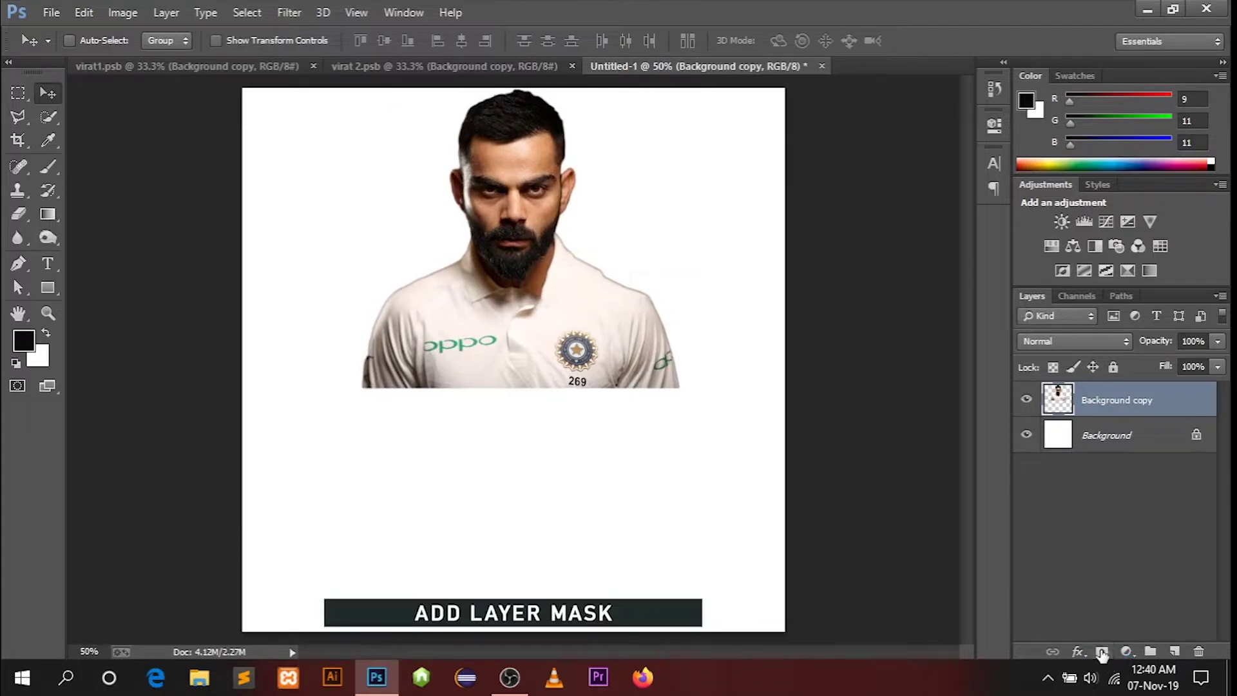
Step: Add a layer mask and paint black with a soft 200-400 px brush to fade the lower shirt
left_click(1101, 652)
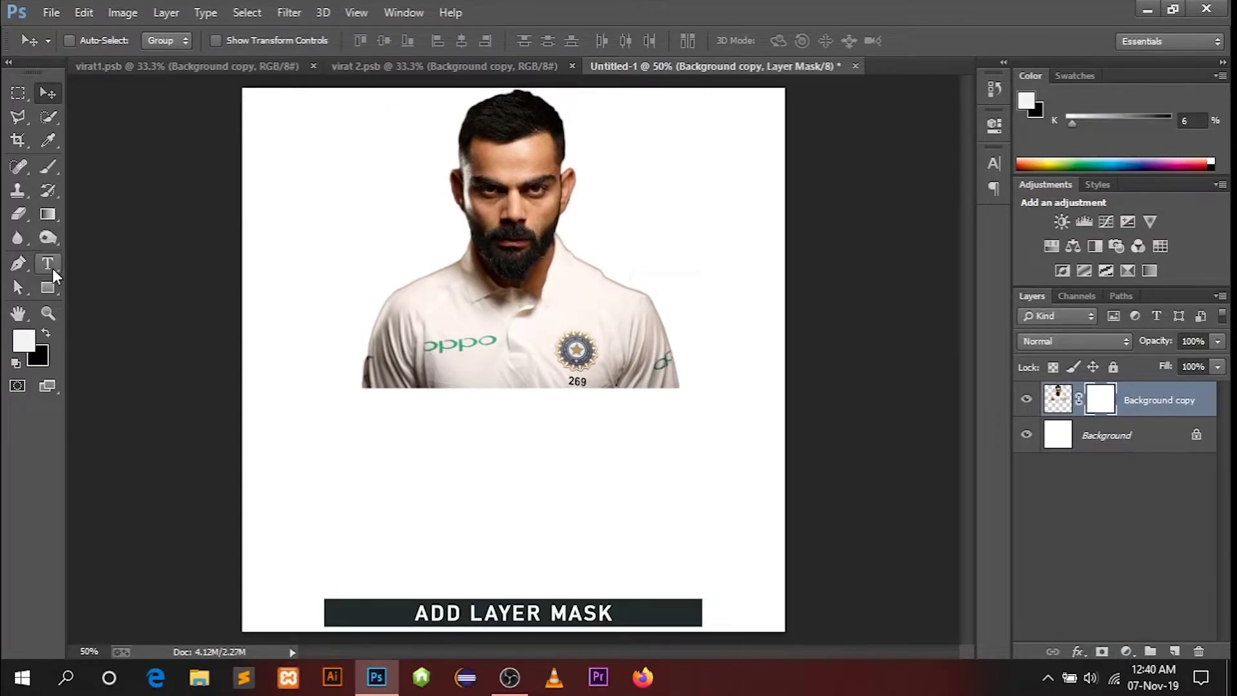
left_click(44, 166)
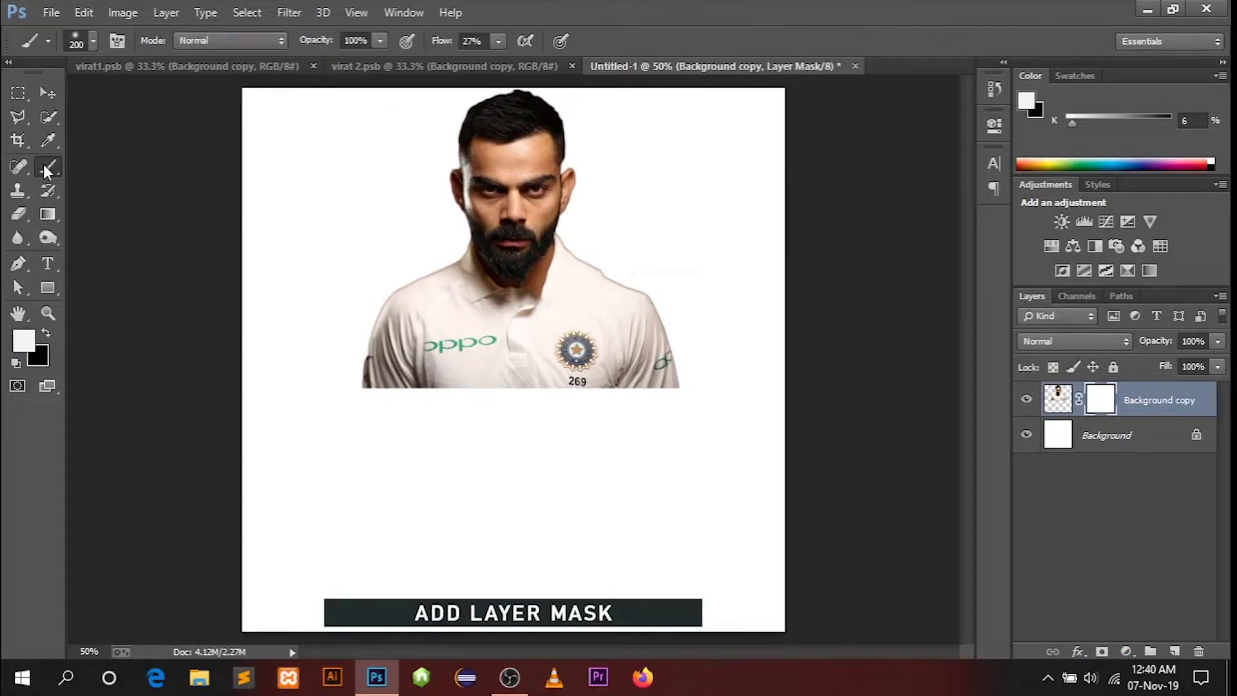
left_click(93, 42)
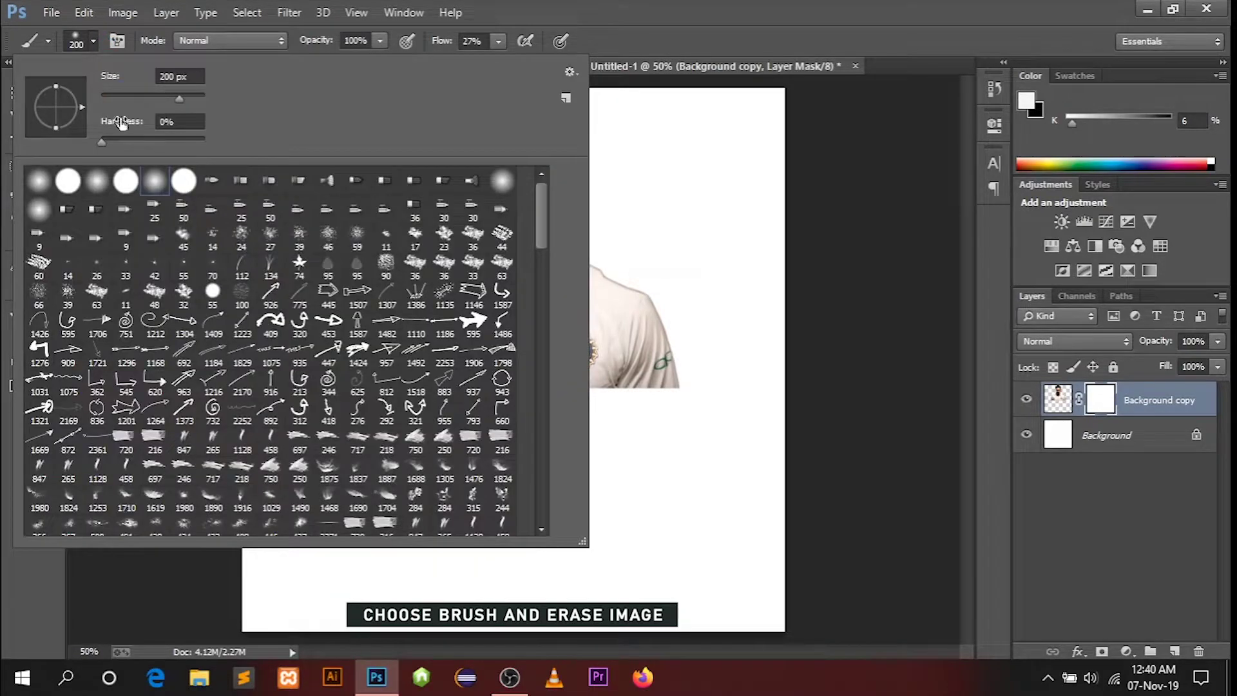
left_click(92, 40)
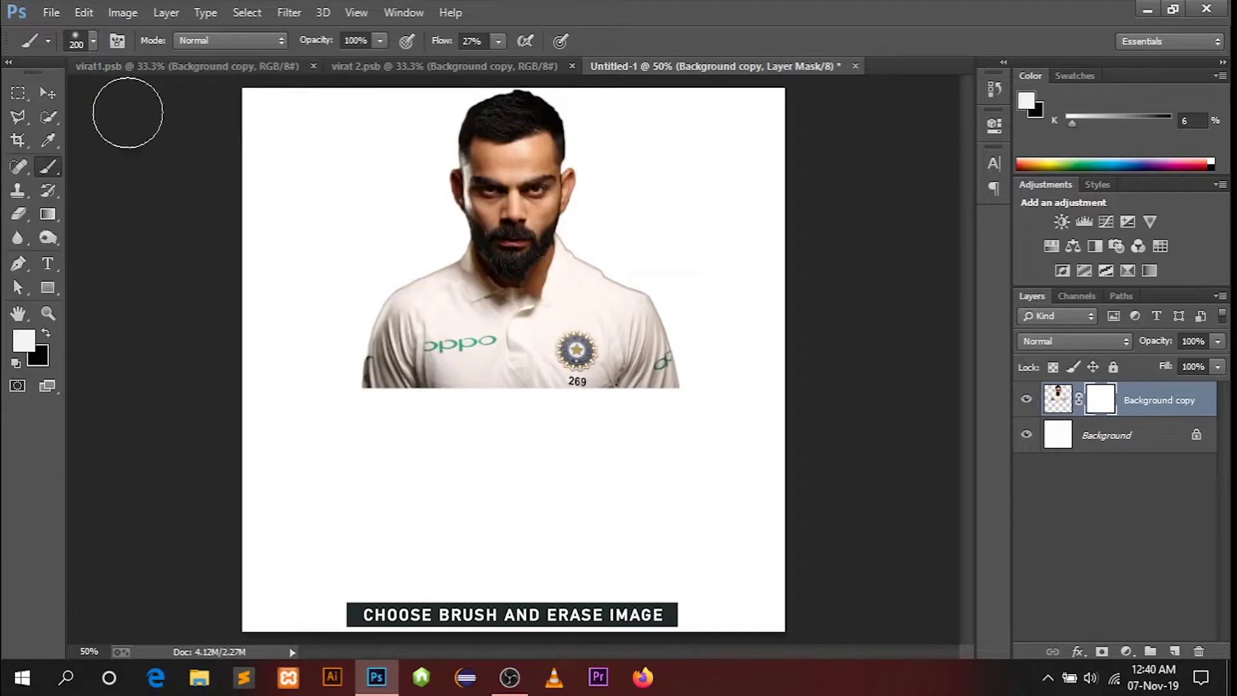
key("x")
mouse_move(386, 367)
left_mouse_down()
mouse_move(371, 373)
mouse_move(681, 374)
mouse_move(663, 352)
mouse_move(663, 379)
mouse_move(392, 414)
mouse_move(438, 400)
mouse_move(608, 408)
mouse_move(389, 392)
mouse_move(688, 403)
mouse_move(695, 382)
mouse_move(442, 408)
mouse_move(354, 378)
mouse_move(362, 389)
left_mouse_up()
key("bracketright")
key("bracketright")
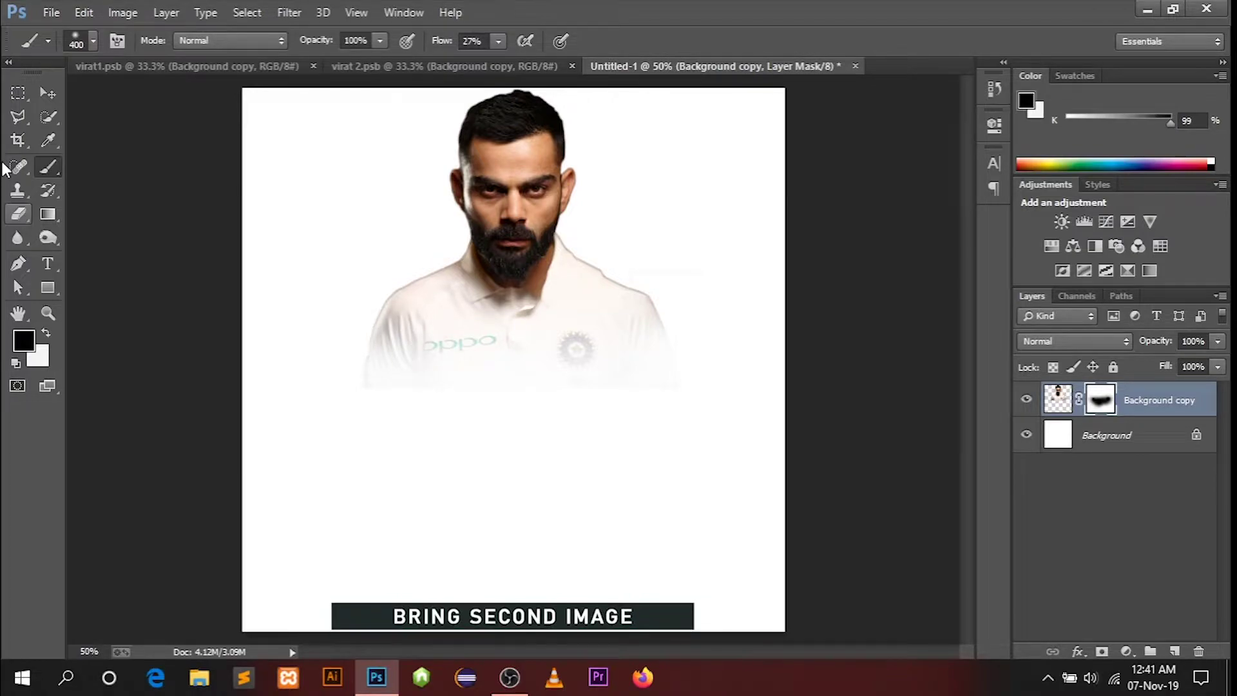
Step: Bring the virat 2 cutout into the poster, scaled to about 63.5% over the portrait's chest
key("v")
left_click(392, 66)
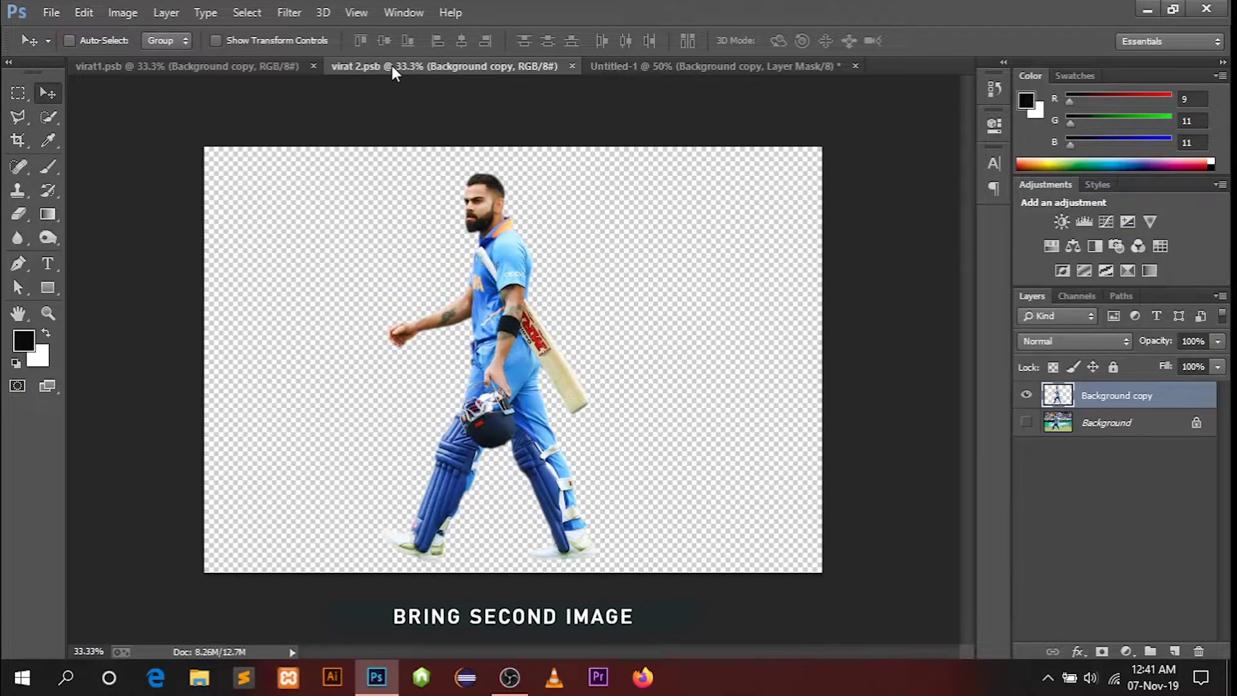
mouse_move(391, 65)
left_mouse_down()
mouse_move(625, 104)
mouse_move(526, 366)
left_mouse_up()
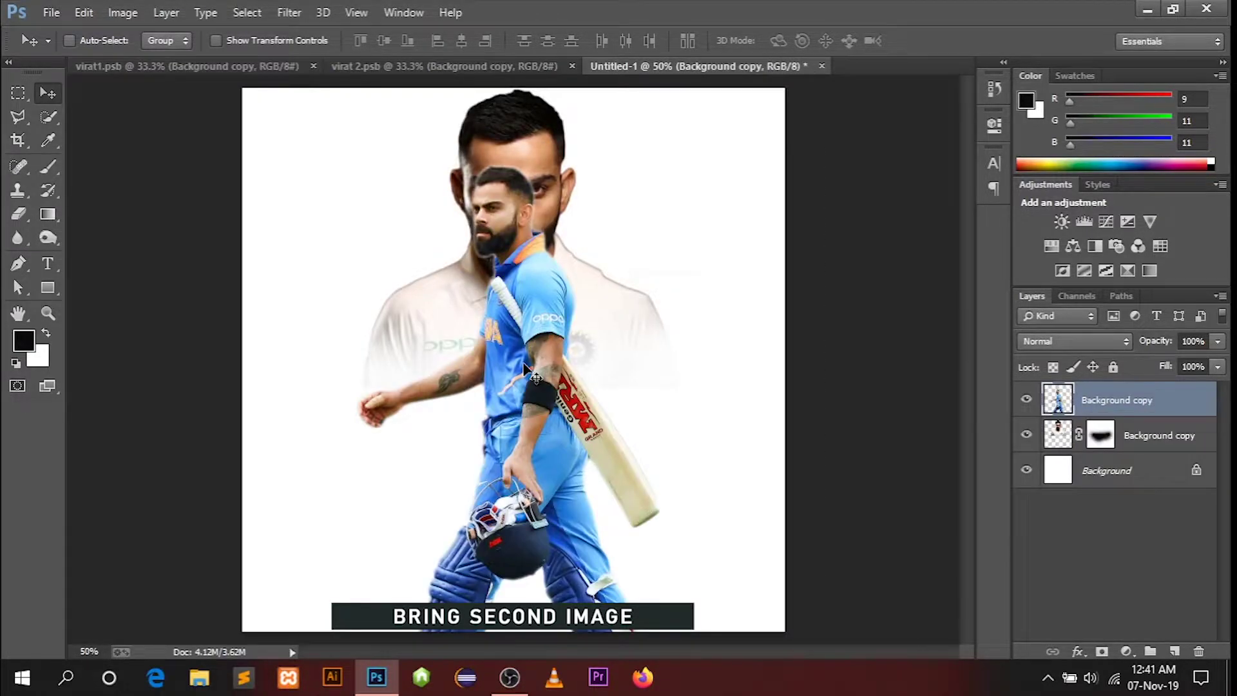
key("ctrl+t")
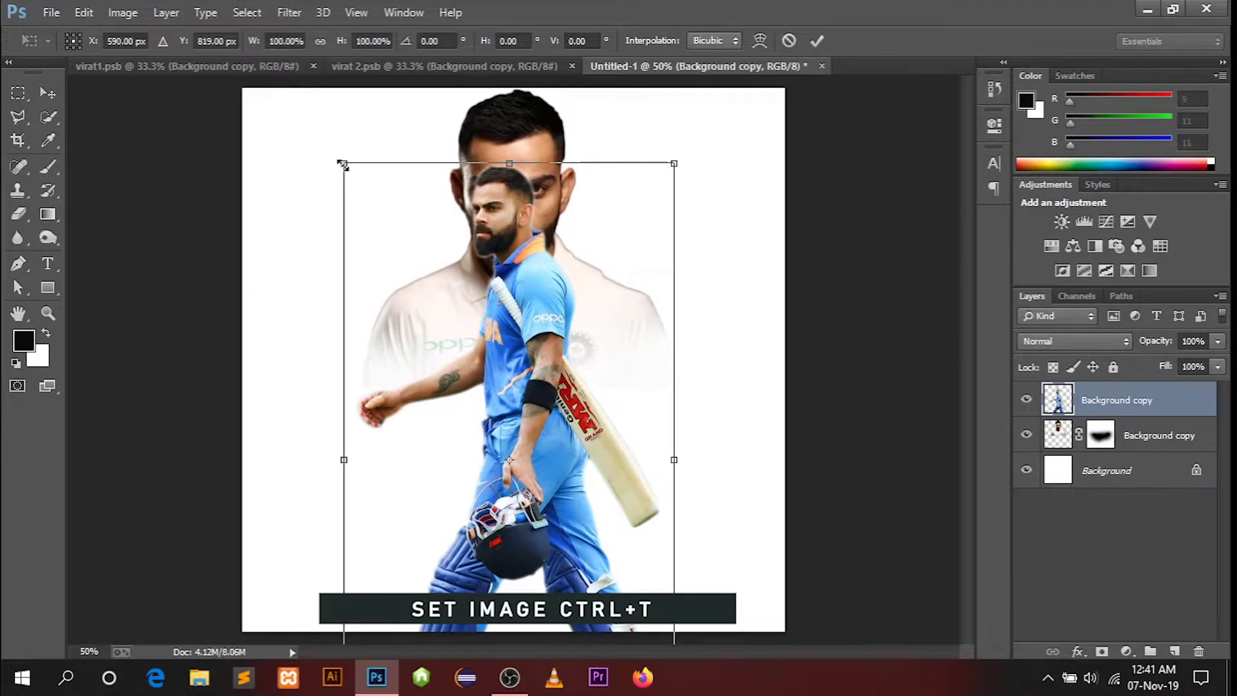
mouse_move(339, 159)
left_mouse_down()
mouse_move(426, 275)
mouse_move(476, 401)
left_mouse_up()
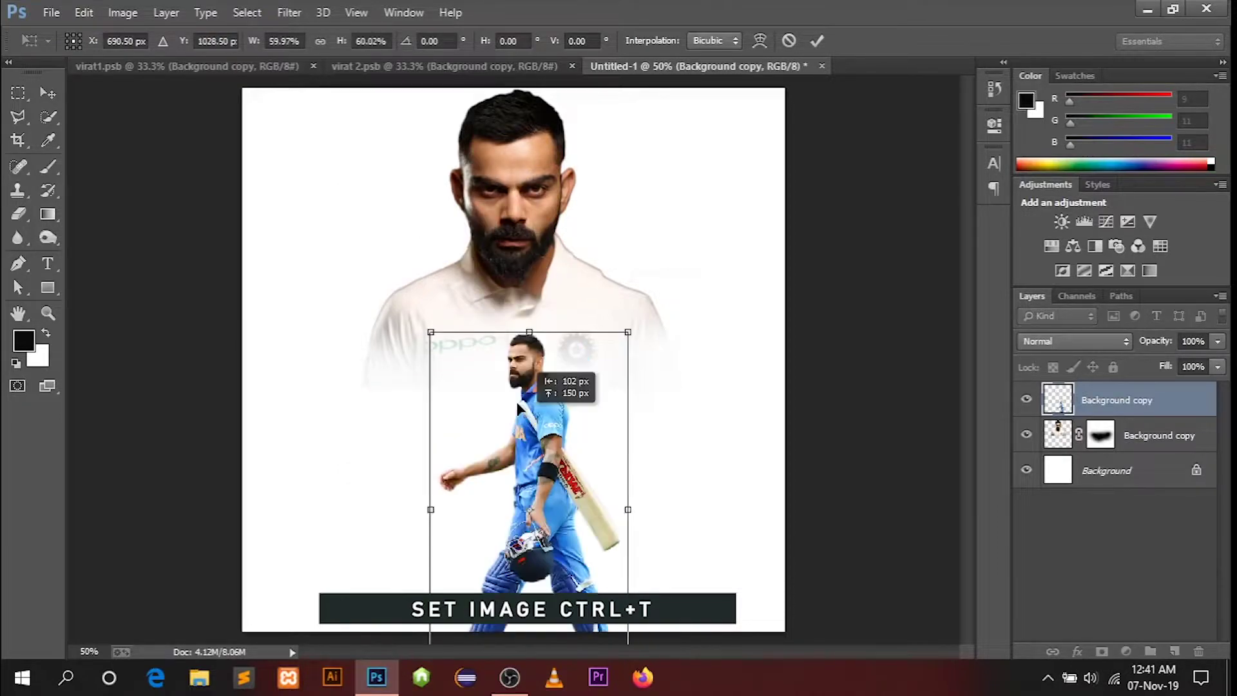
left_click_drag(554, 471, 509, 383)
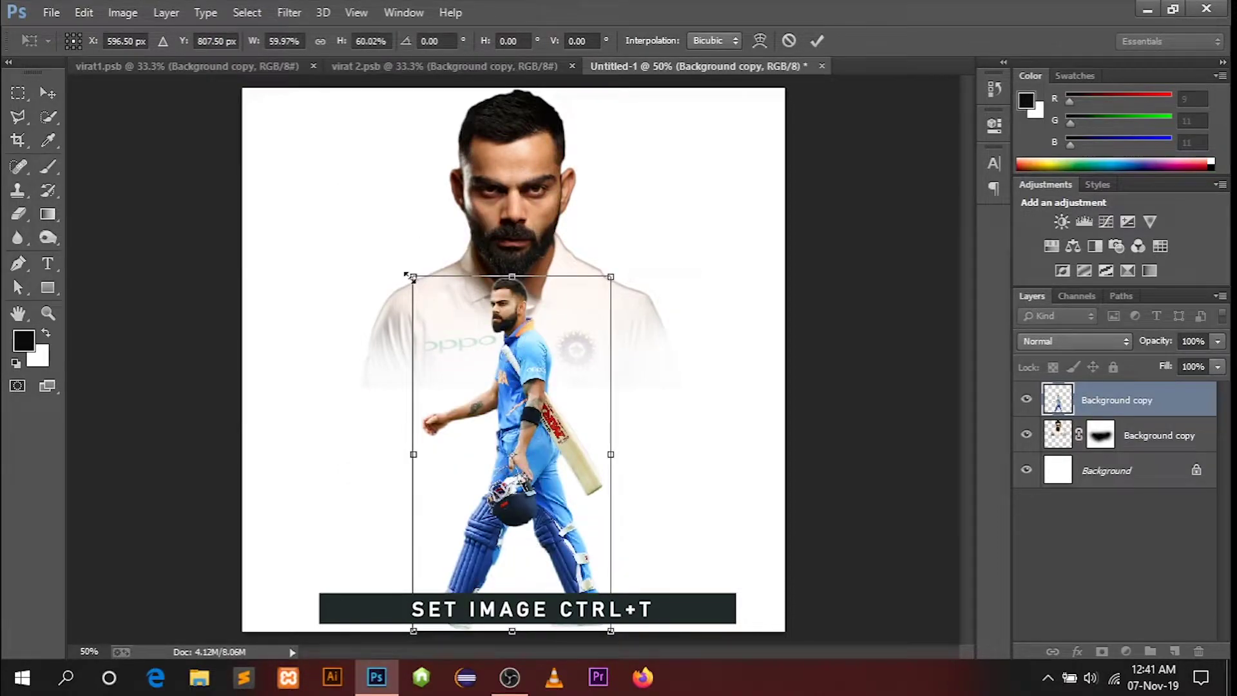
left_click_drag(410, 276, 422, 290)
left_click_drag(609, 292, 623, 254)
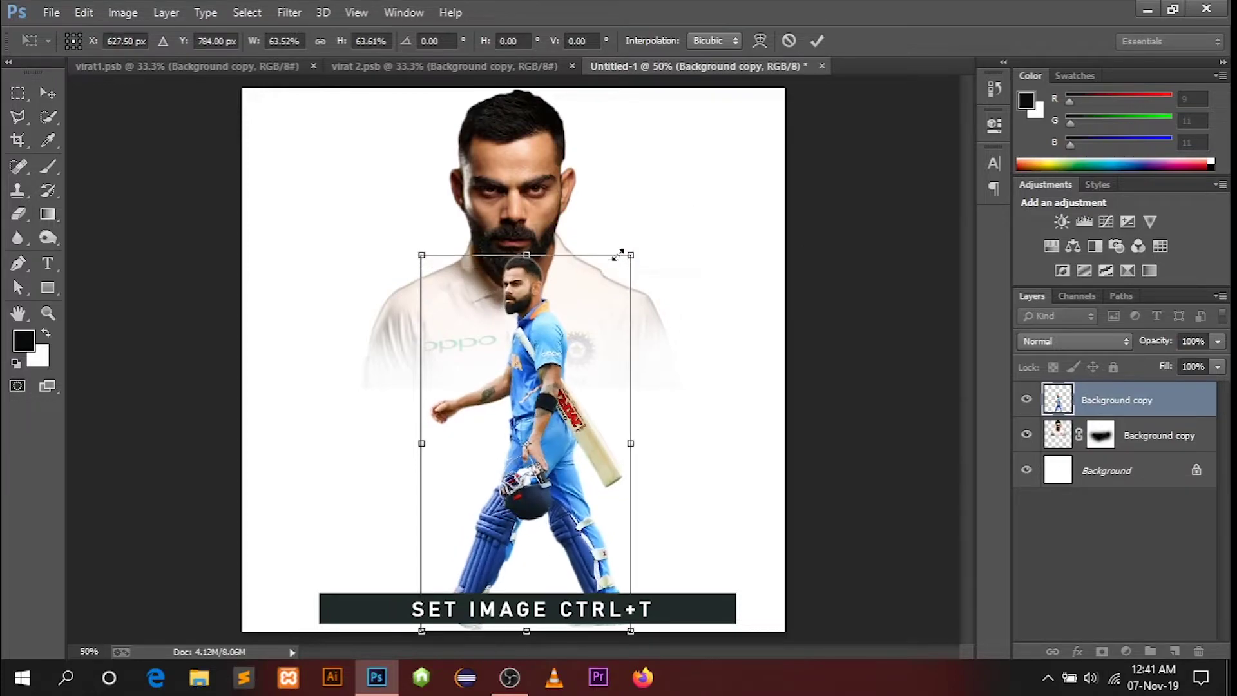
left_click_drag(538, 355, 528, 359)
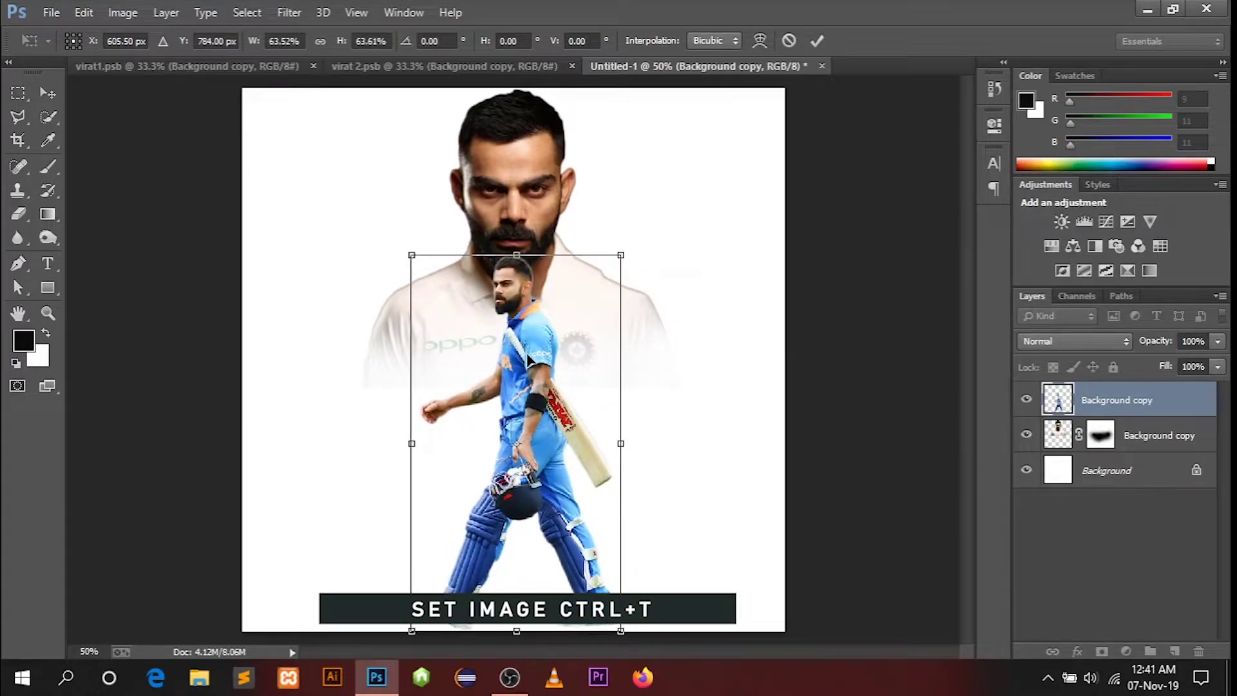
key("Return")
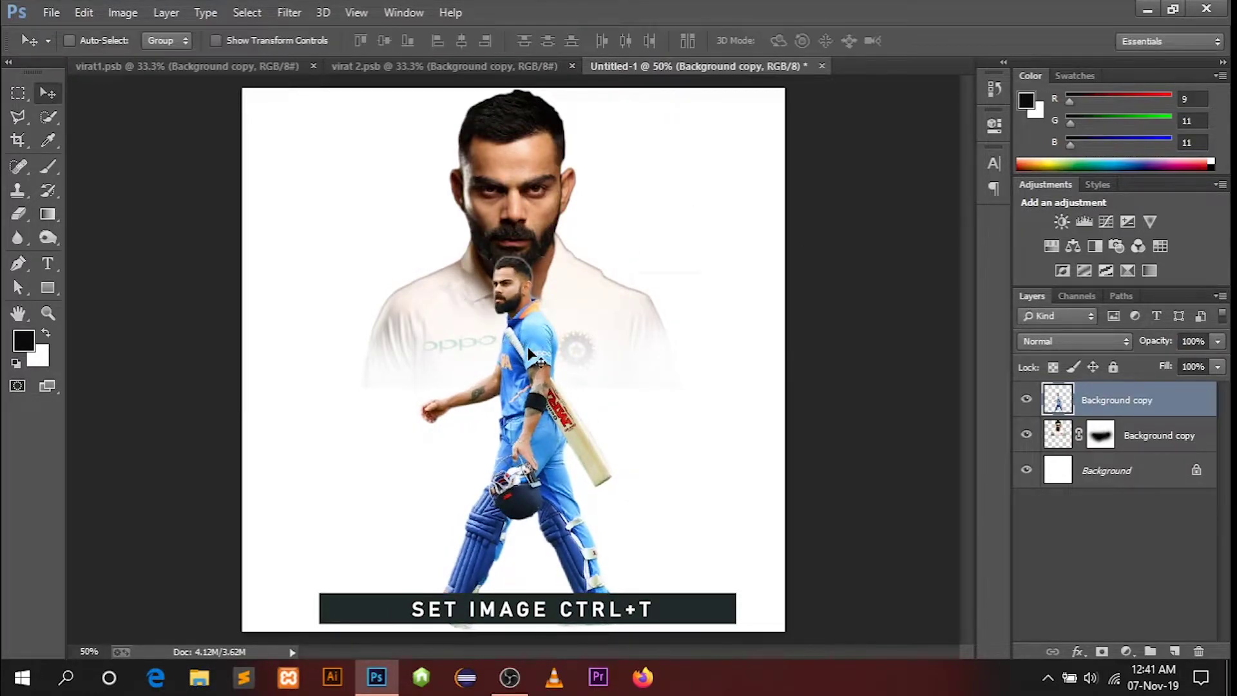
Step: Nudge the cricketer cutout up slightly
left_click(1127, 436)
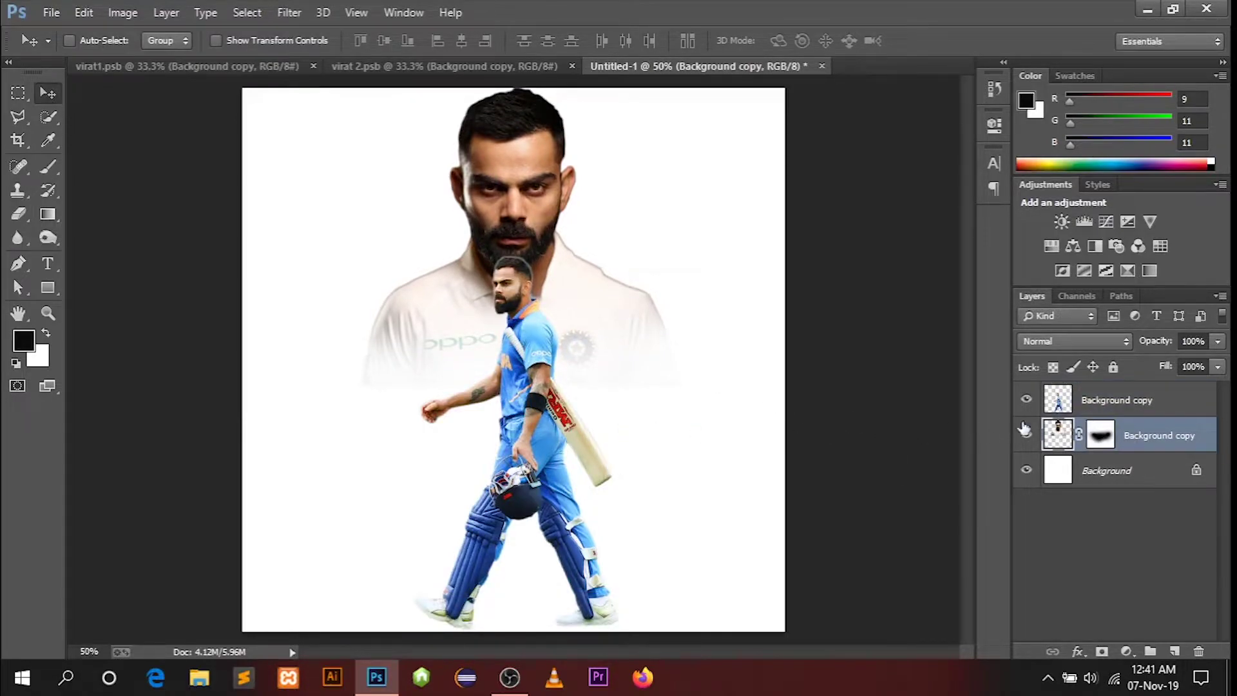
left_click(1088, 402)
key("ctrl+t")
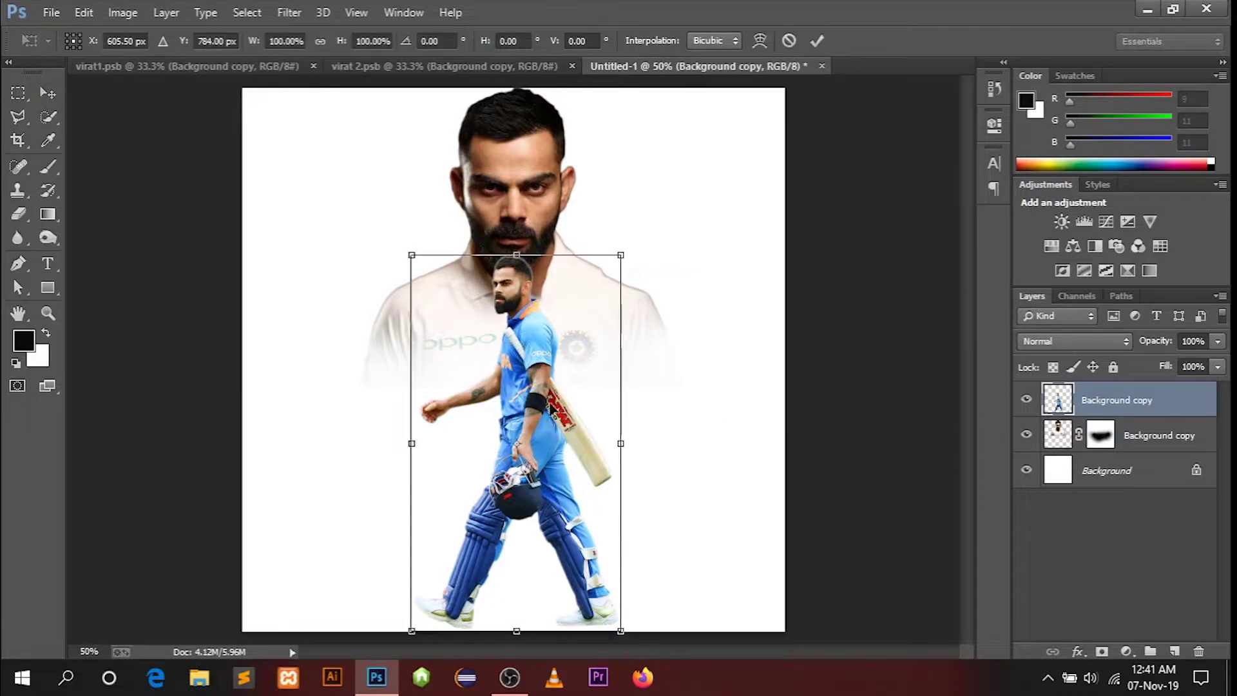
left_click_drag(534, 401, 536, 393)
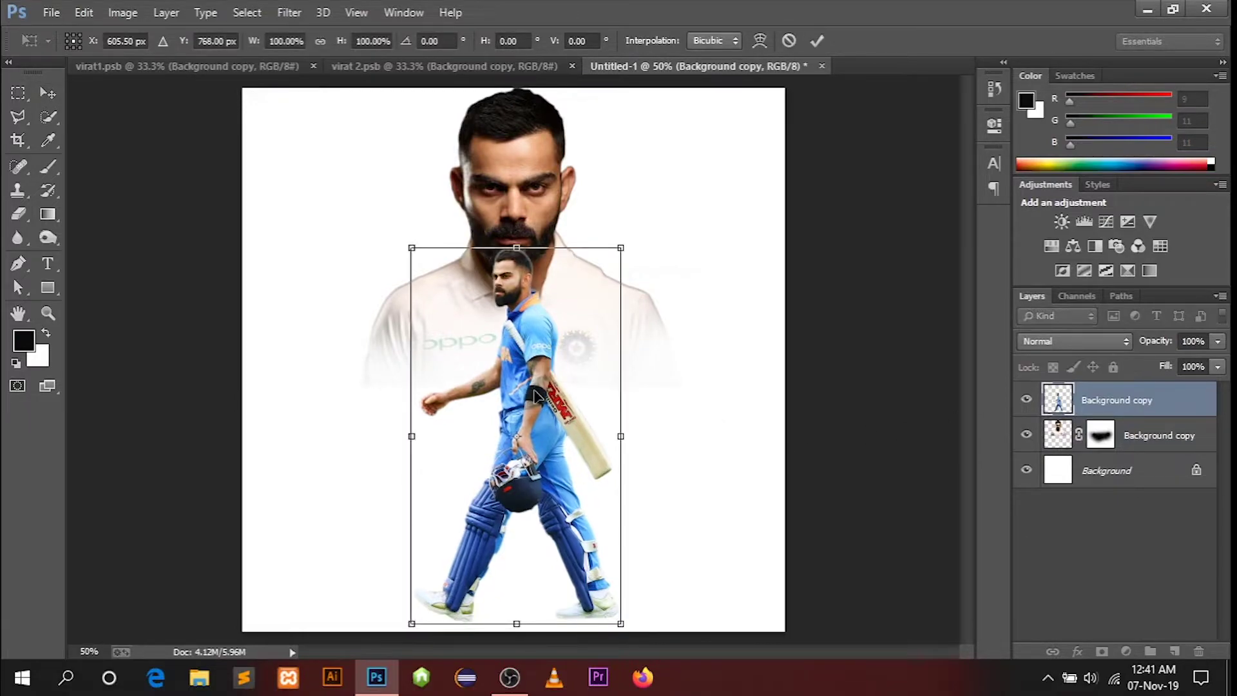
key("Return")
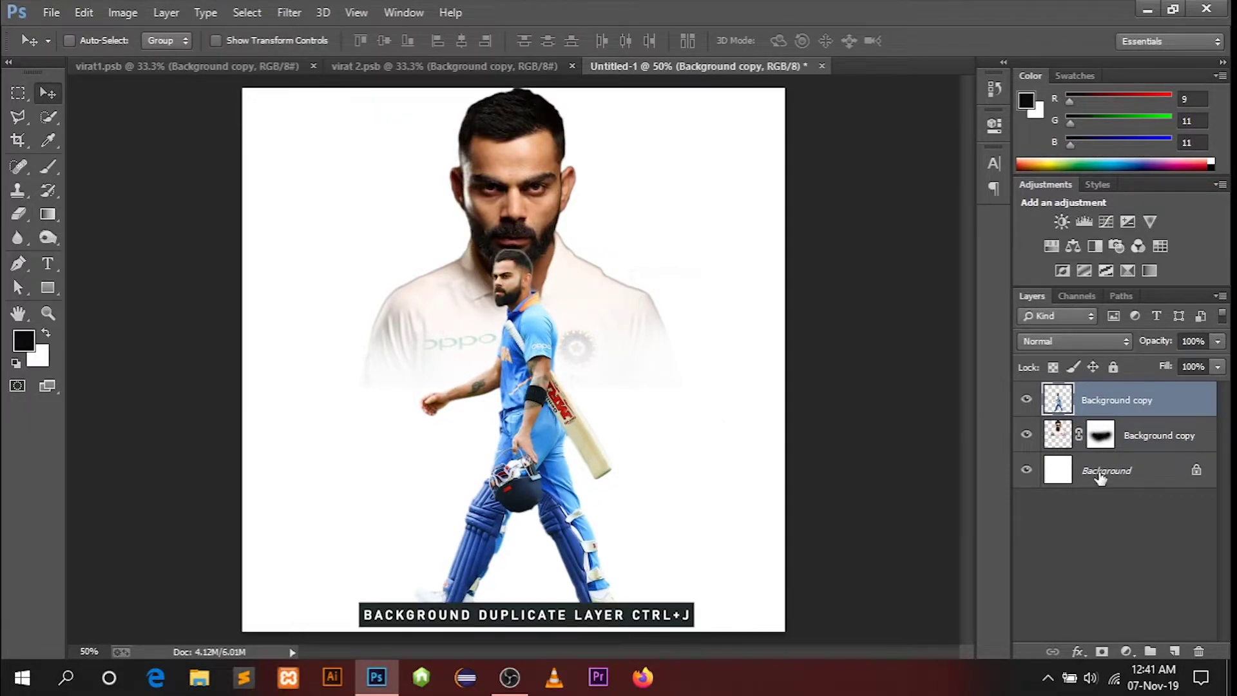
Step: Duplicate the Background layer as Background copy 2 and add a Gradient Overlay style
left_click(1102, 472)
key("ctrl+j")
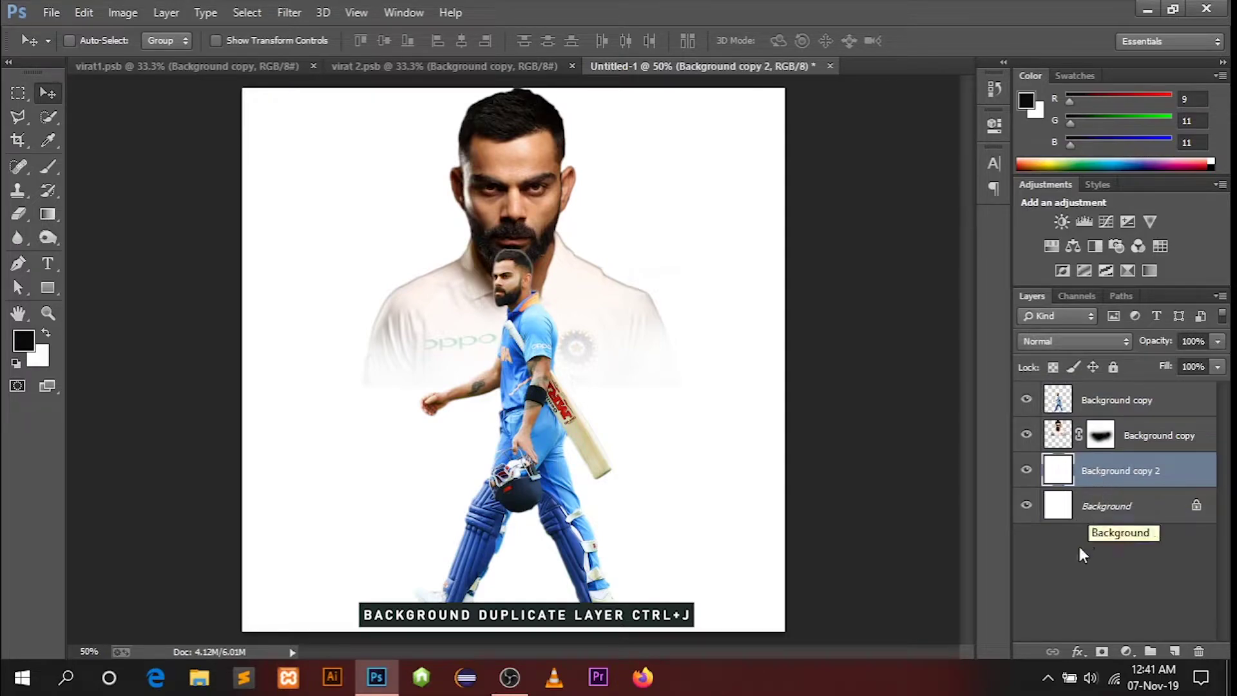
left_click(1078, 652)
left_click(1110, 576)
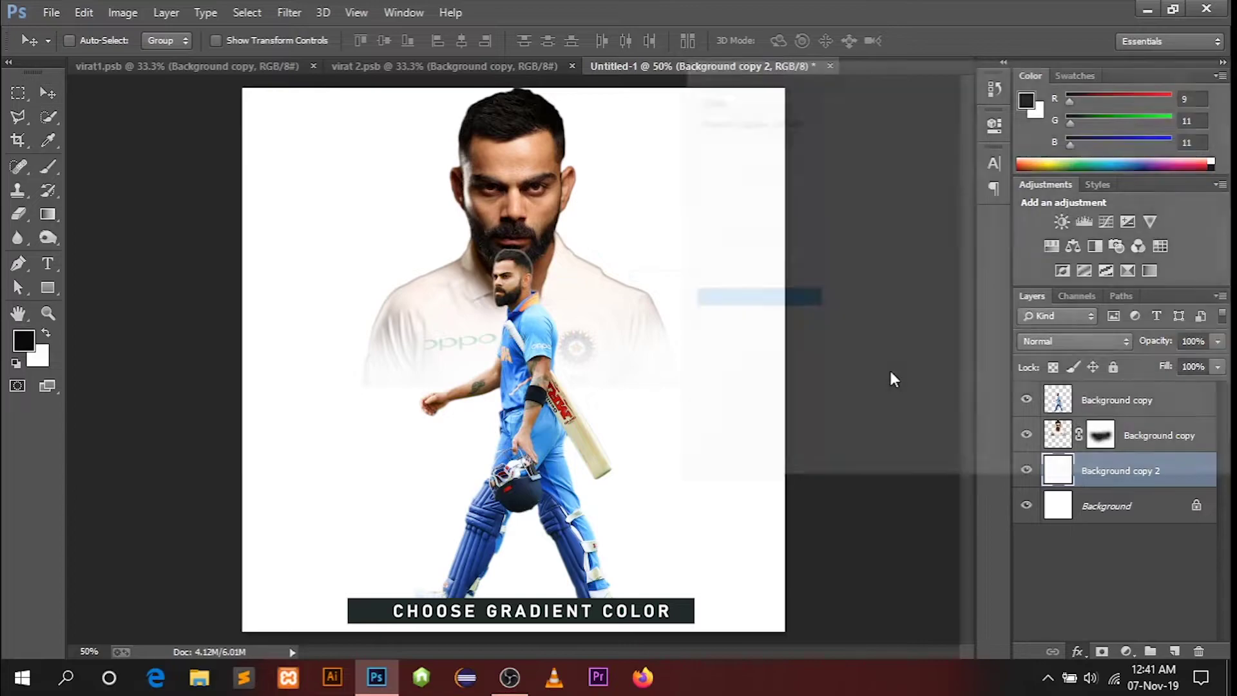
Step: Load the Red, Green preset gradient and set its left stop to deep red
left_click(970, 169)
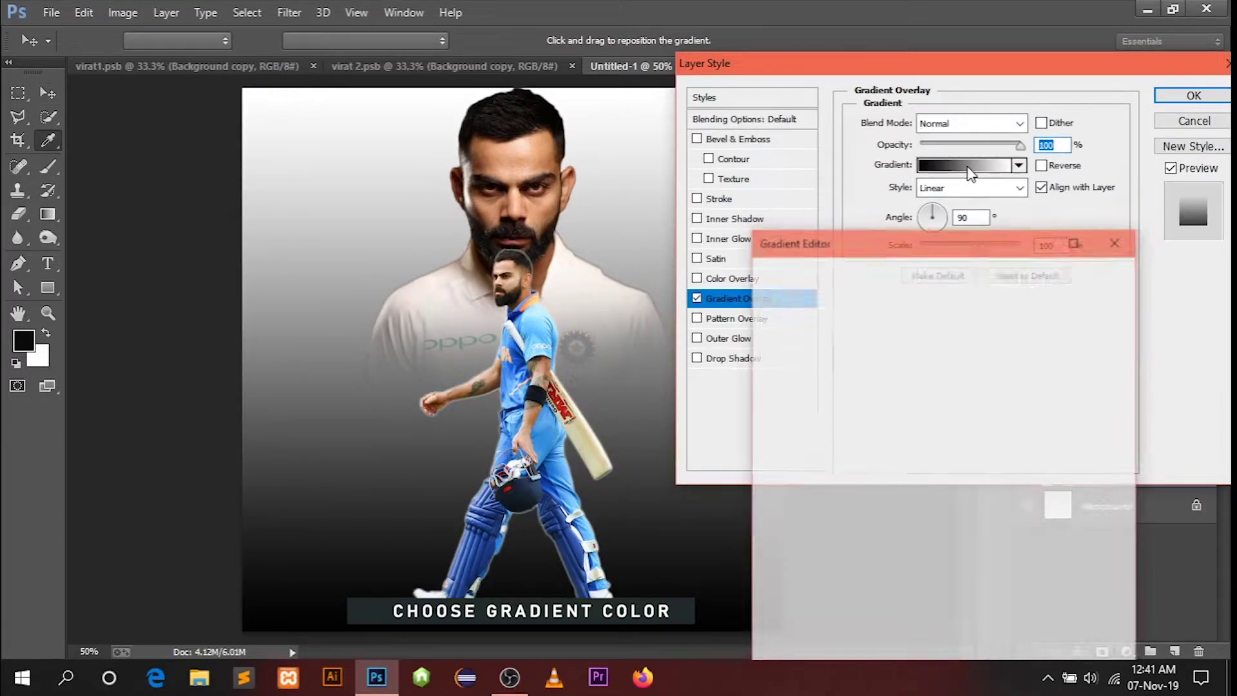
left_click(870, 300)
left_click(776, 552)
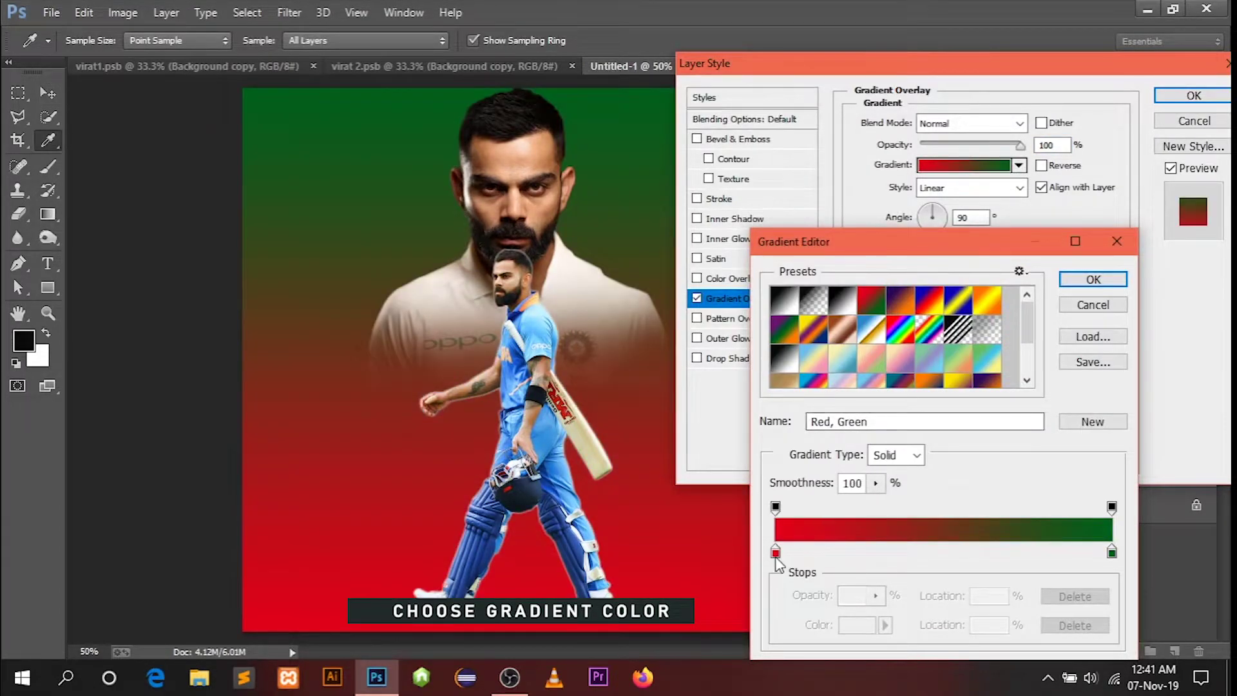
double_click(775, 552)
left_click(978, 157)
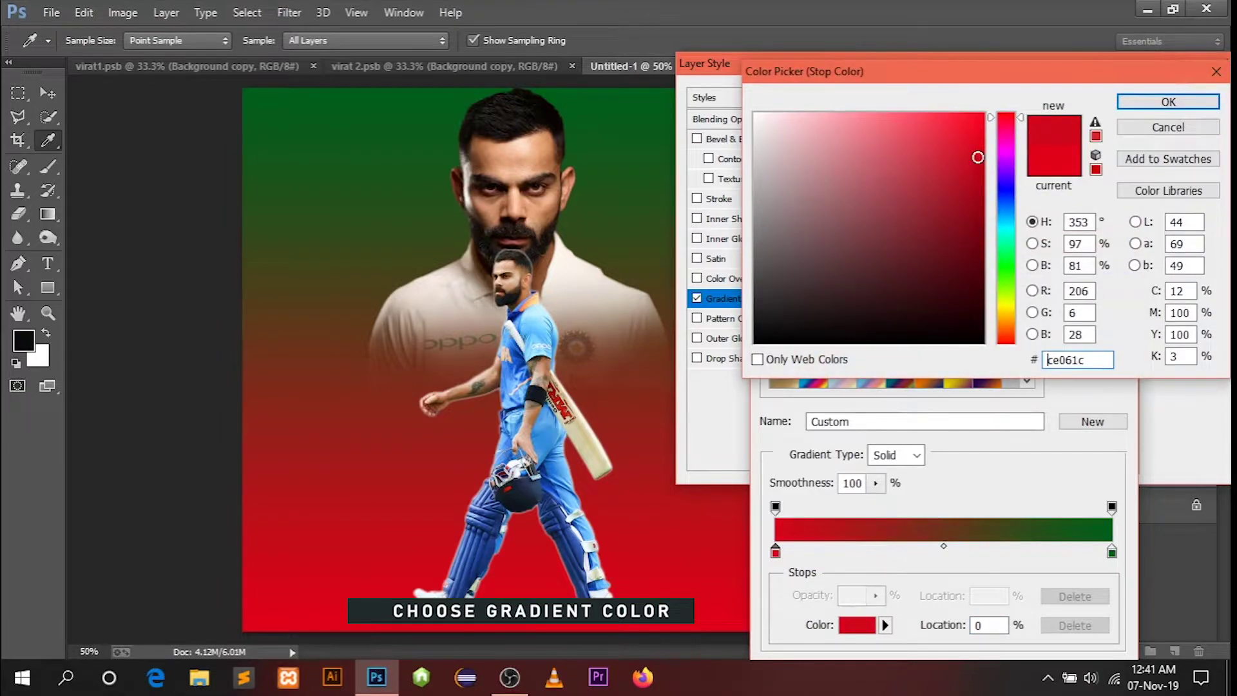
left_click_drag(977, 157, 977, 147)
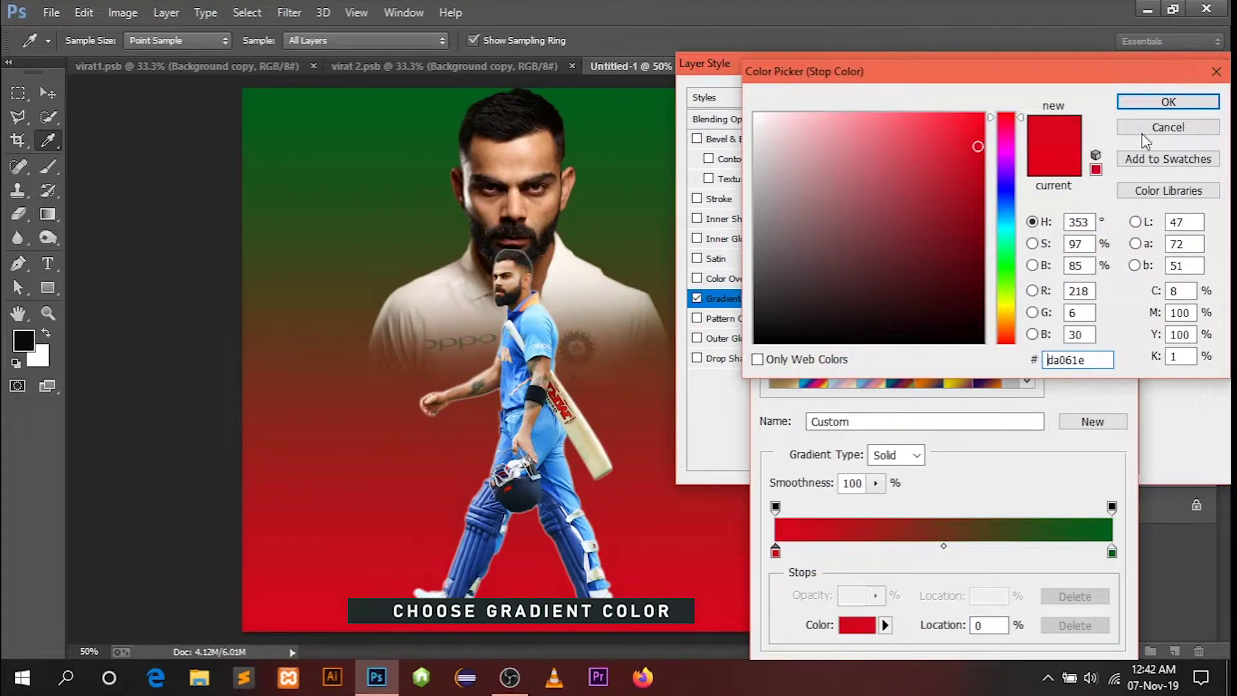
left_click(1168, 102)
Step: Set the right gradient stop to golden yellow and accept the red-to-yellow gradient
left_click(1110, 550)
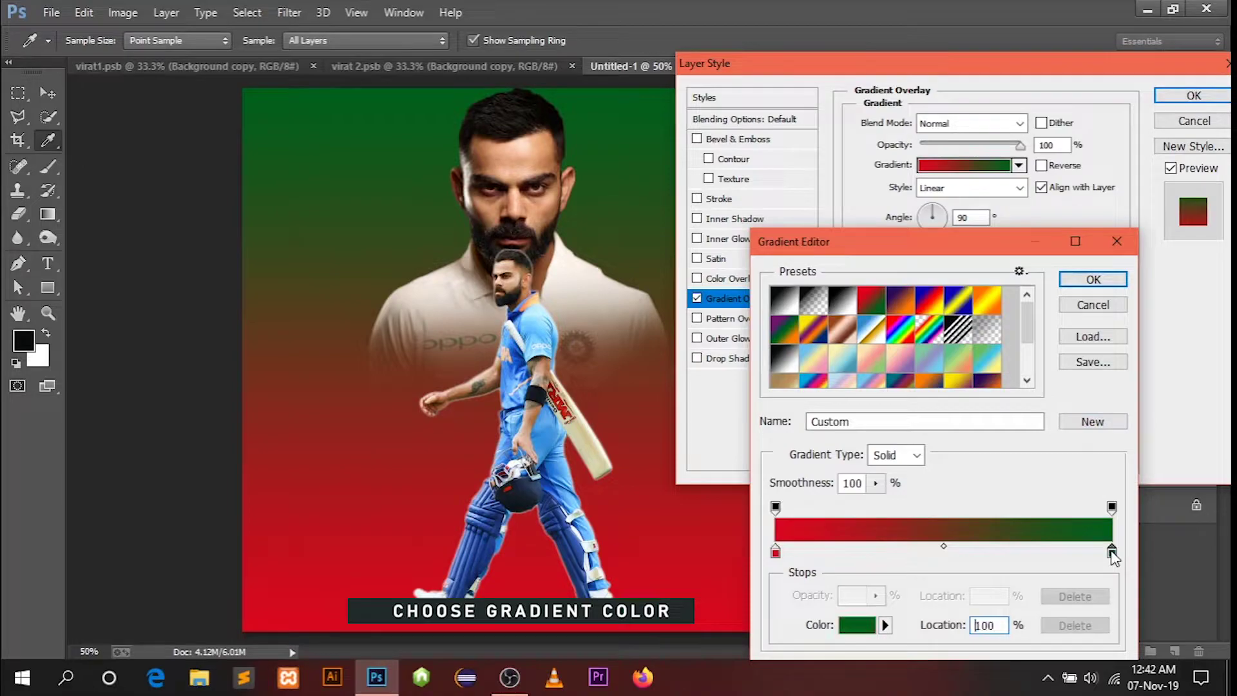
double_click(1111, 550)
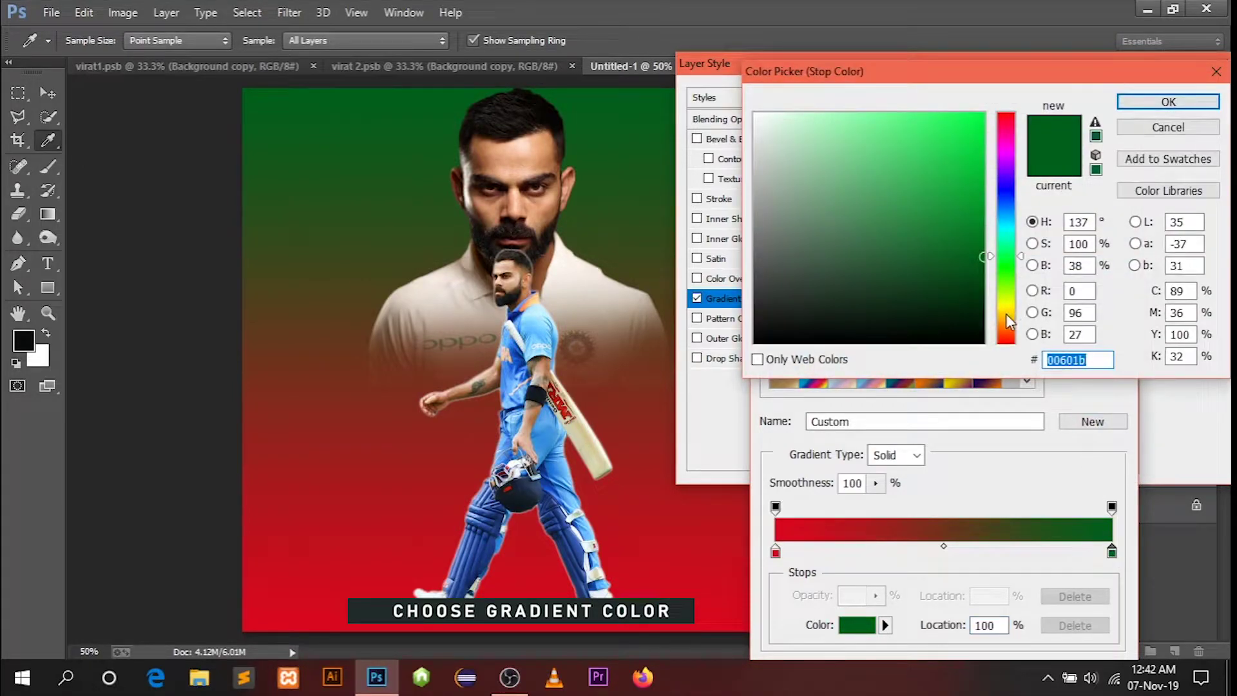
left_click(1008, 315)
left_click(971, 157)
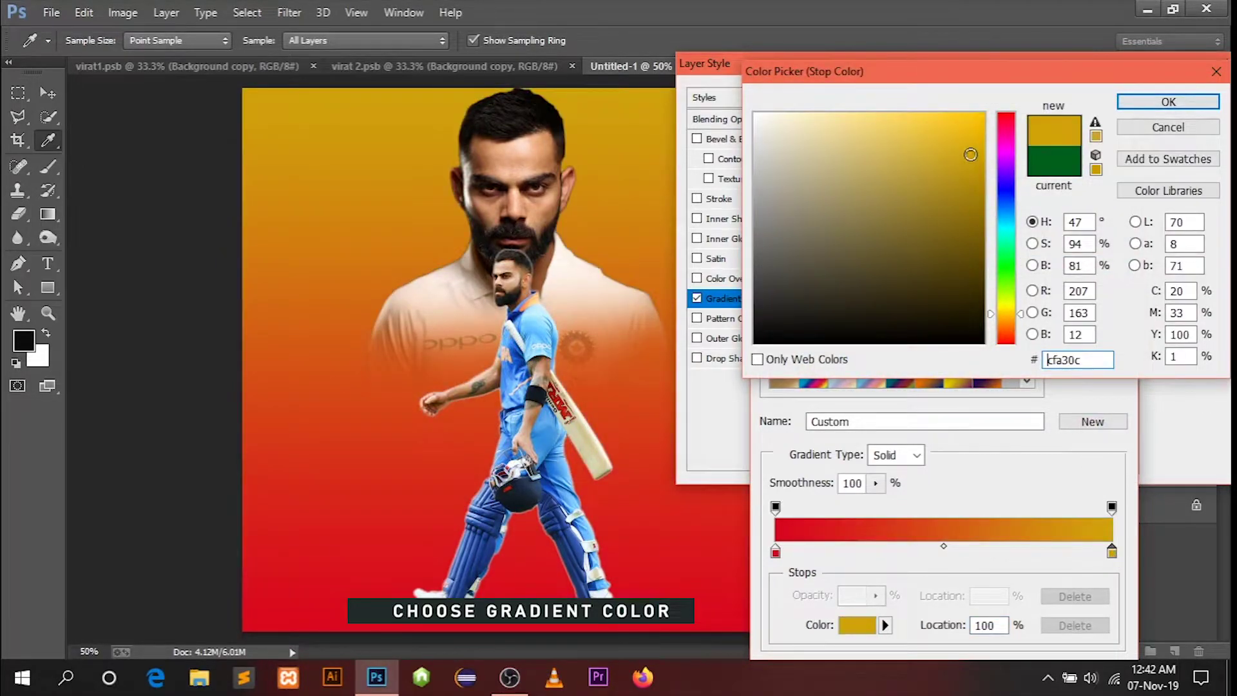
left_click_drag(971, 154, 977, 153)
left_click(1168, 102)
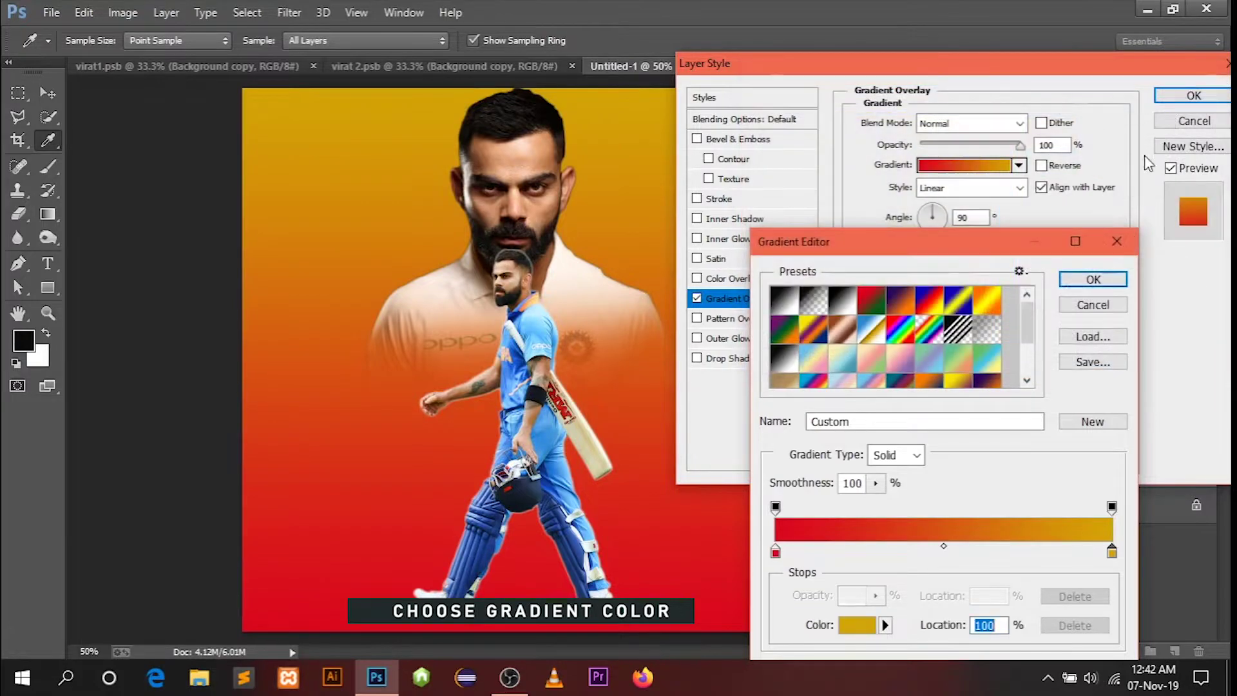
left_click(1094, 279)
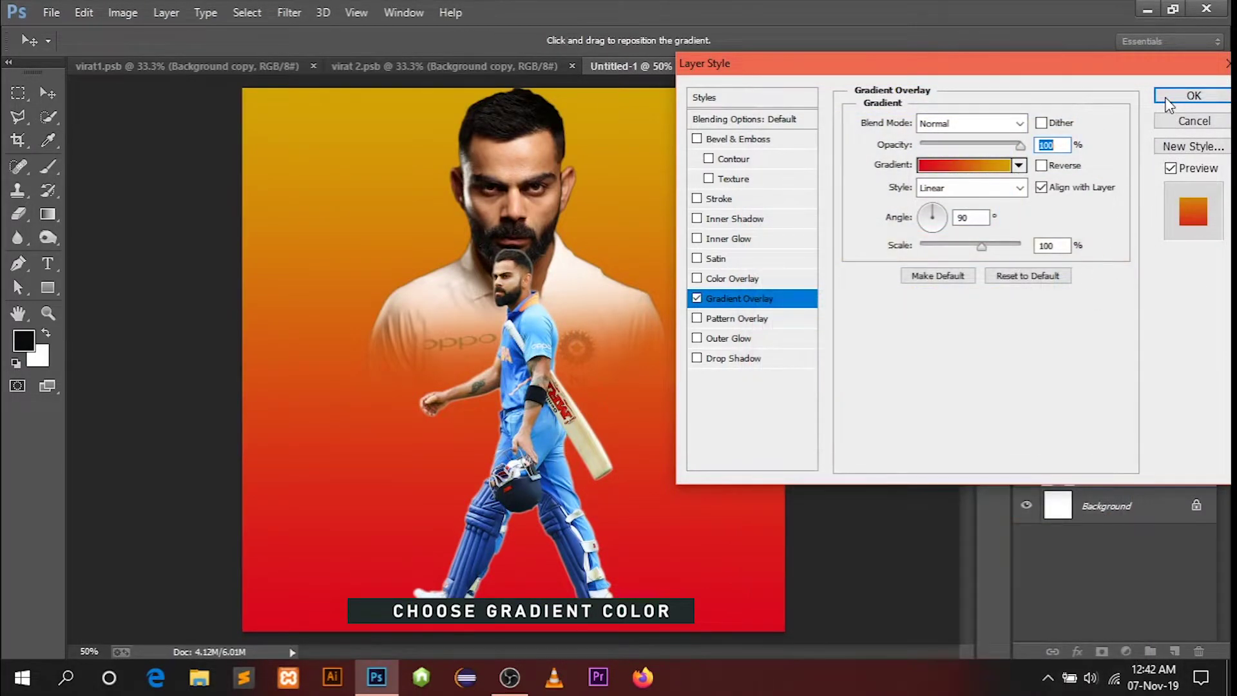
Step: Apply the gradient overlay and open back.psb from the Virat kohli folder
left_click(1194, 96)
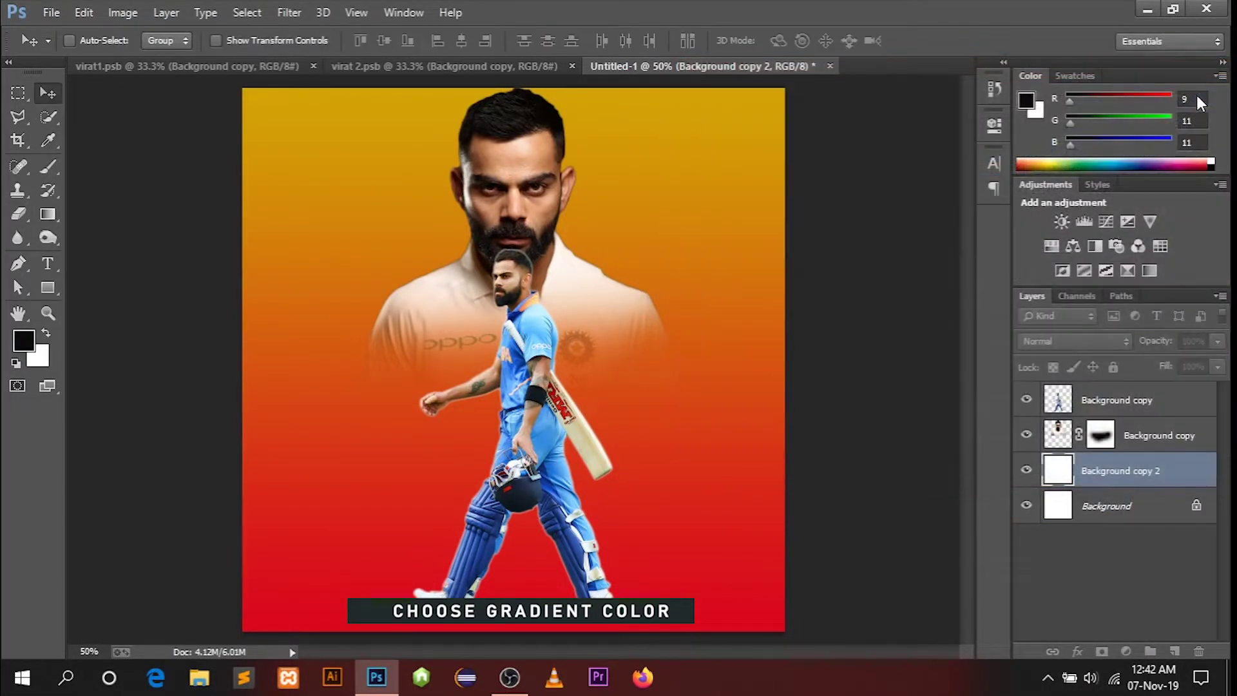
left_click(51, 11)
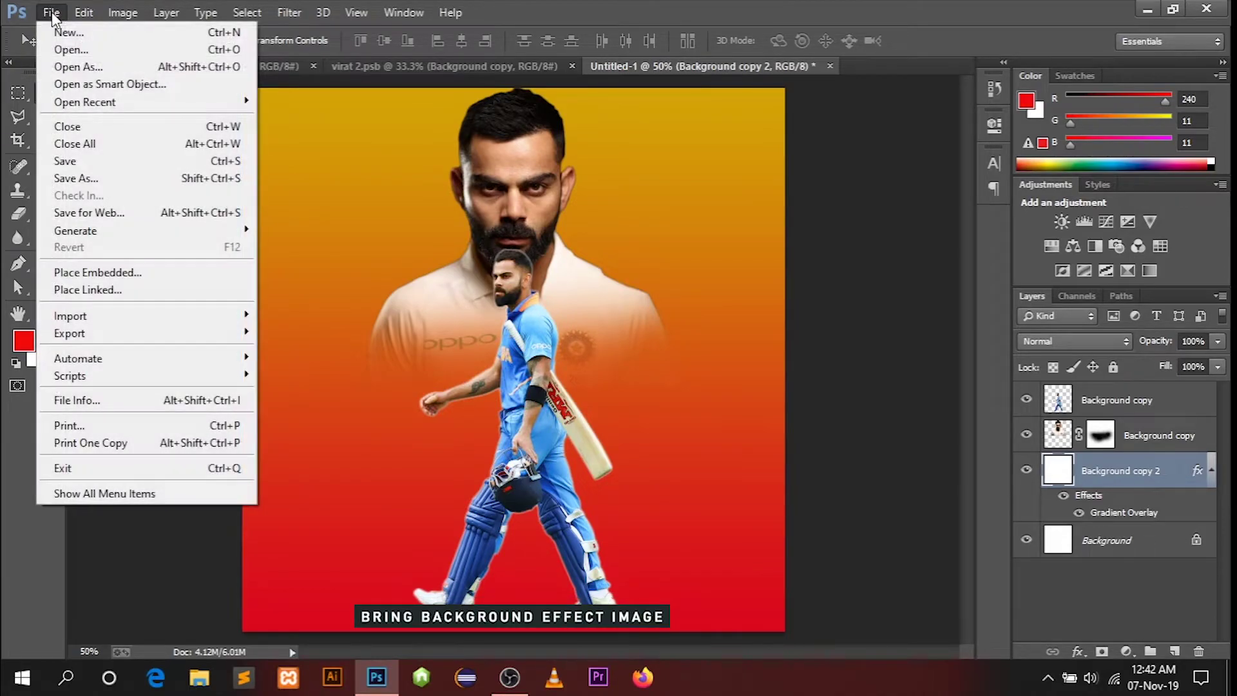
left_click(73, 55)
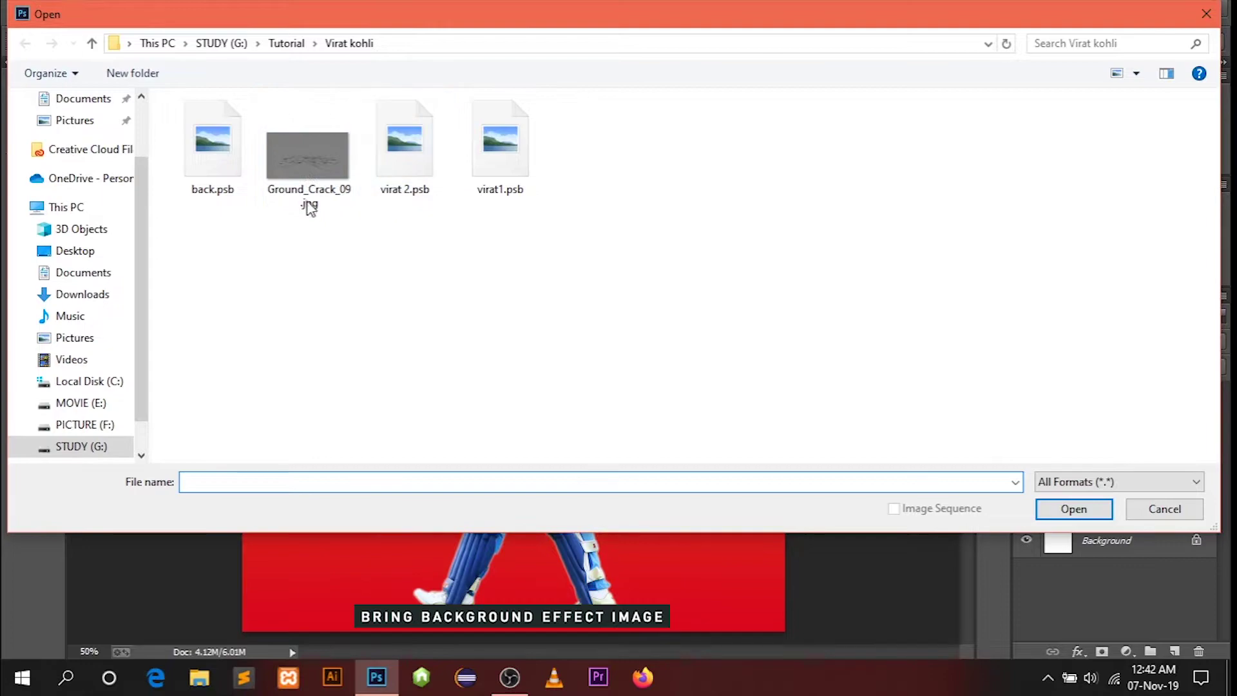
left_click(229, 177)
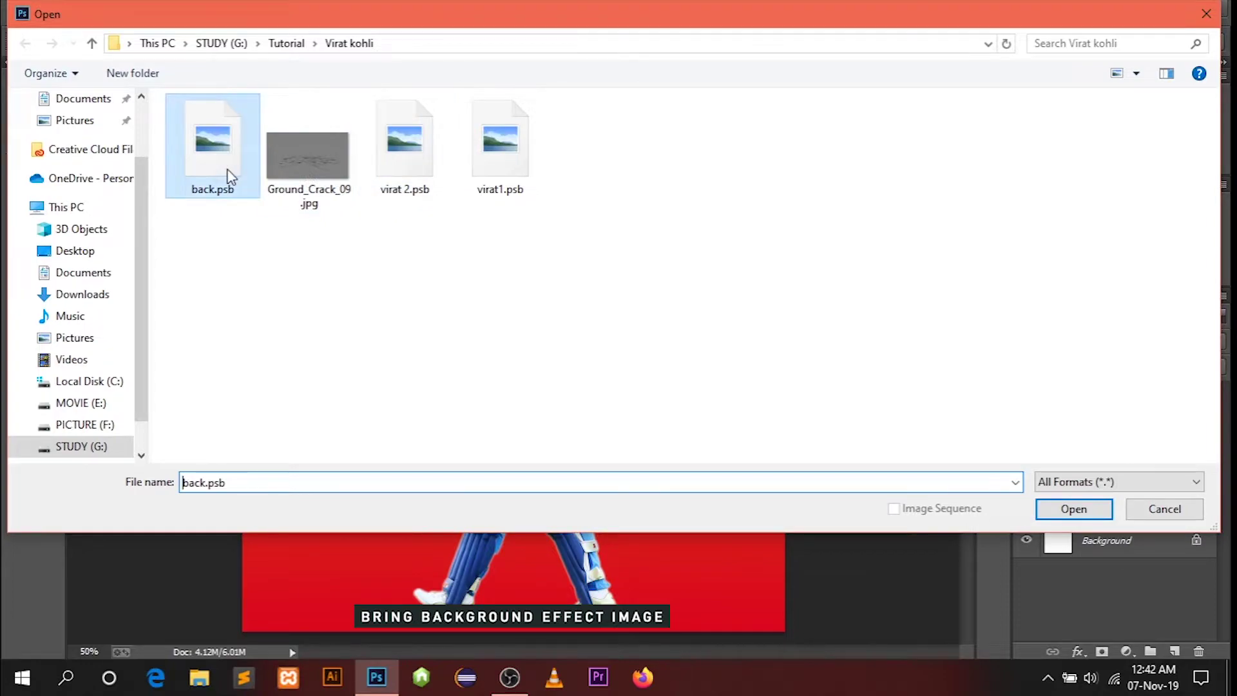
left_click(1072, 509)
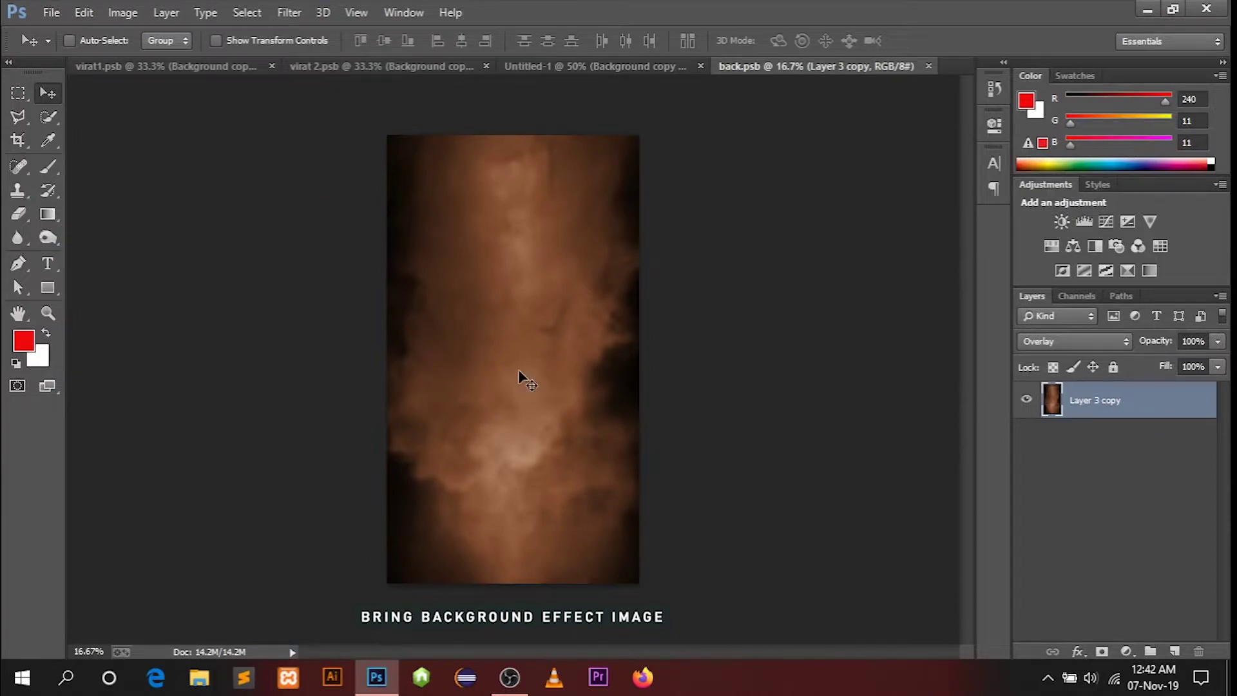
Step: Add the back.psb smoky texture as two Overlay layers, stacking the player cutout between them
mouse_move(519, 371)
left_mouse_down()
mouse_move(594, 75)
mouse_move(560, 327)
mouse_move(596, 363)
left_mouse_up()
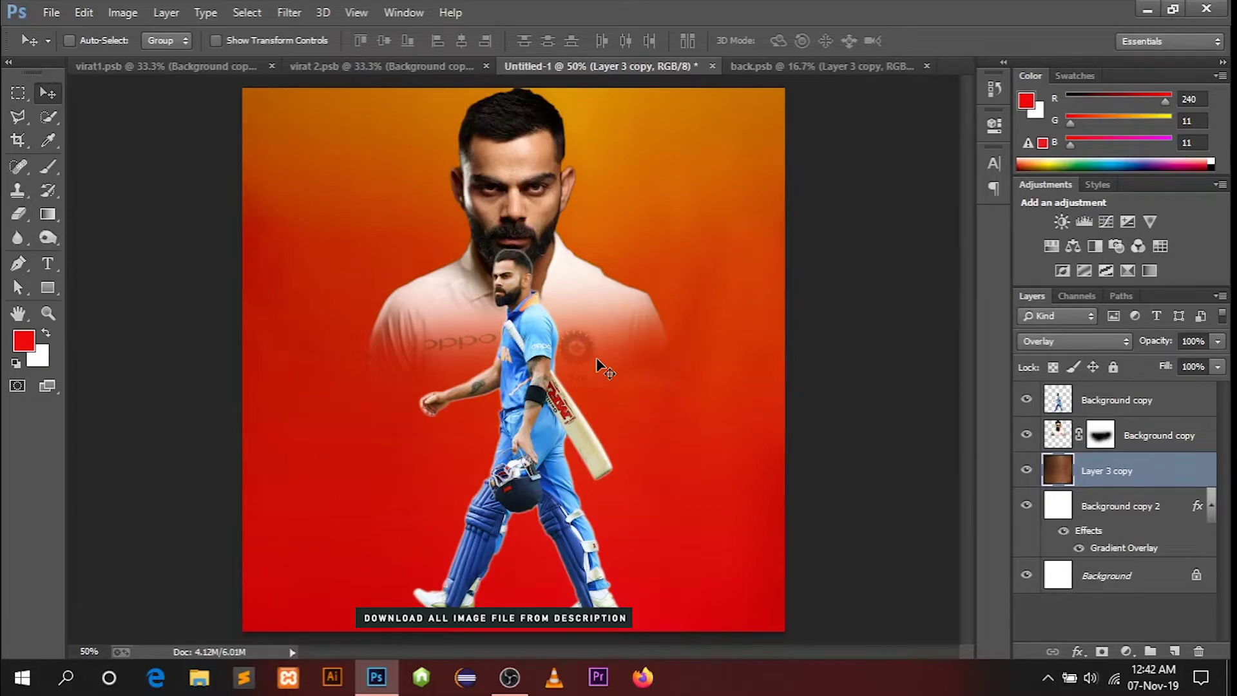
right_click(1103, 464)
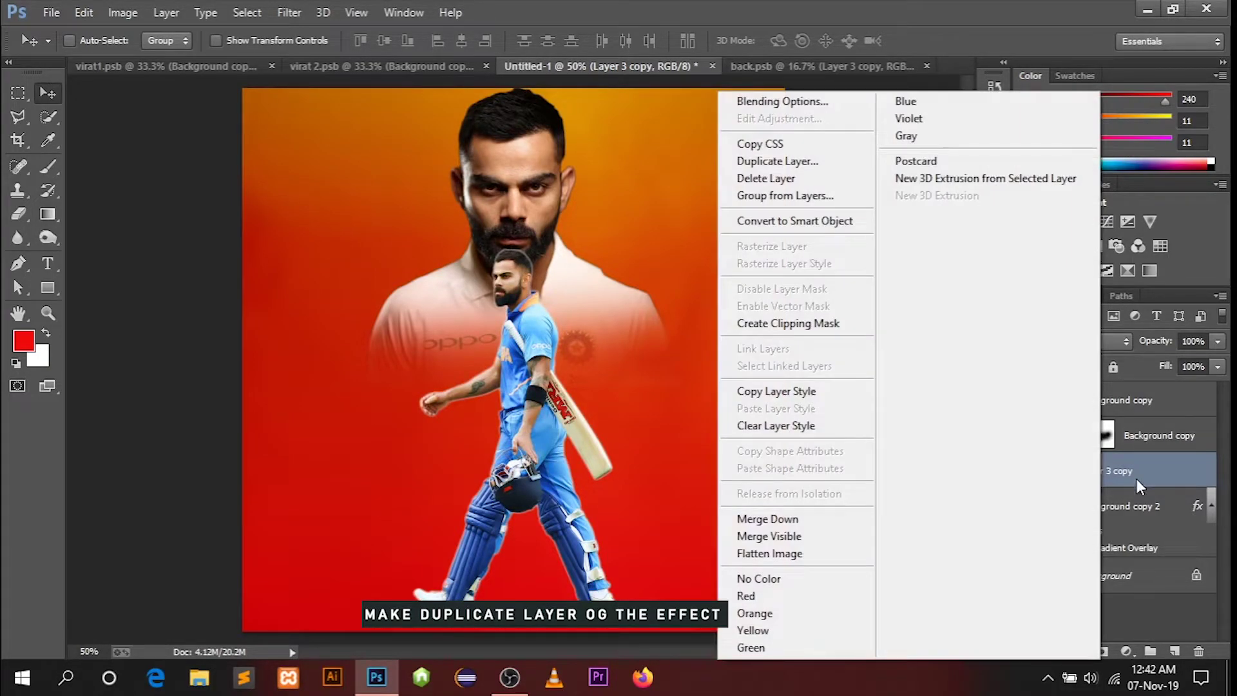
left_click(778, 161)
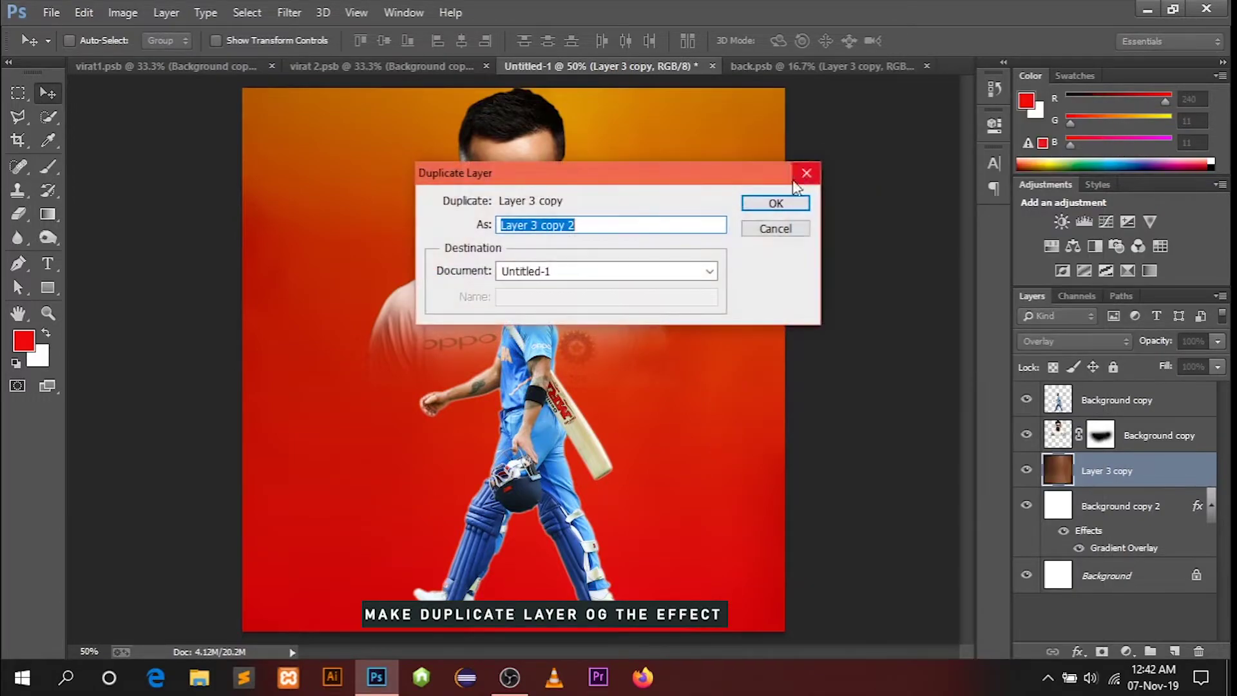
left_click(774, 208)
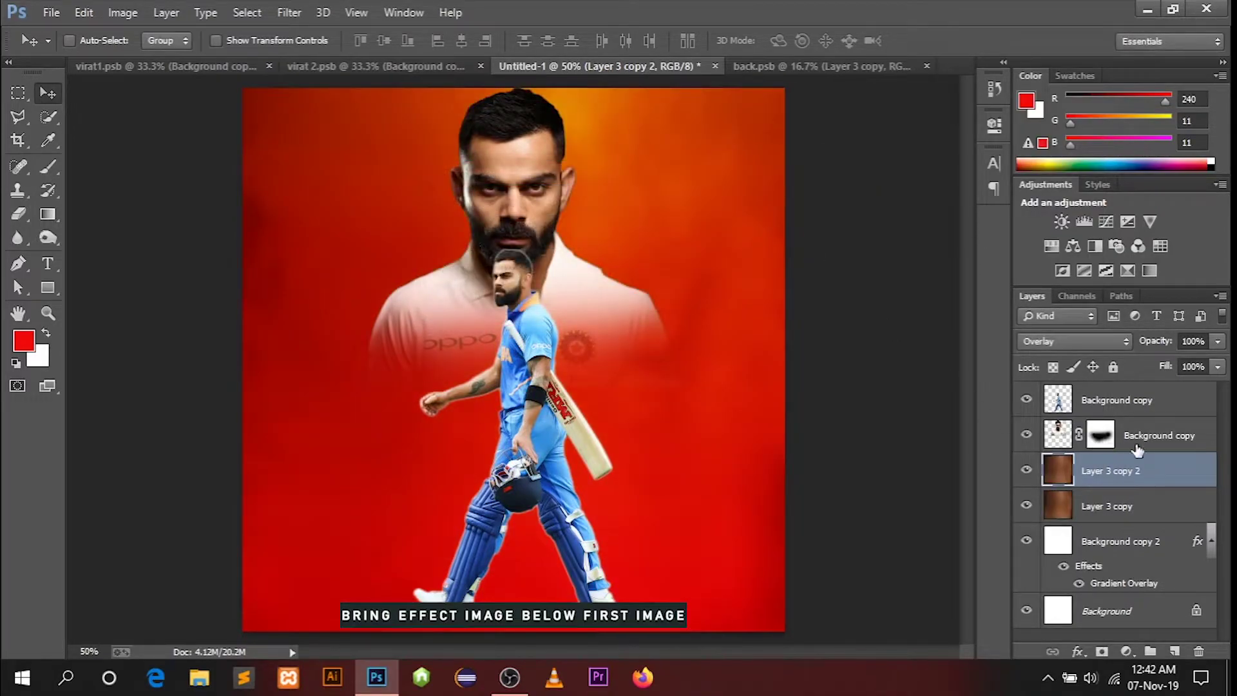
left_click_drag(1145, 444, 1155, 496)
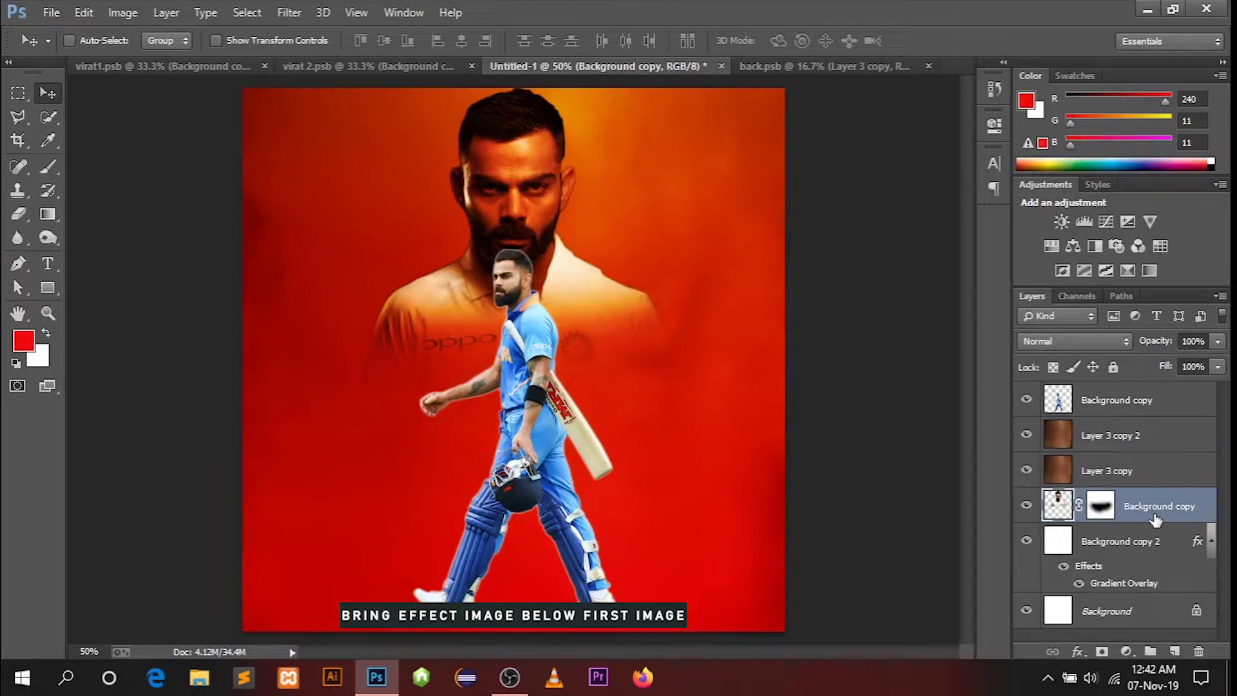
left_click_drag(1137, 408, 1141, 451)
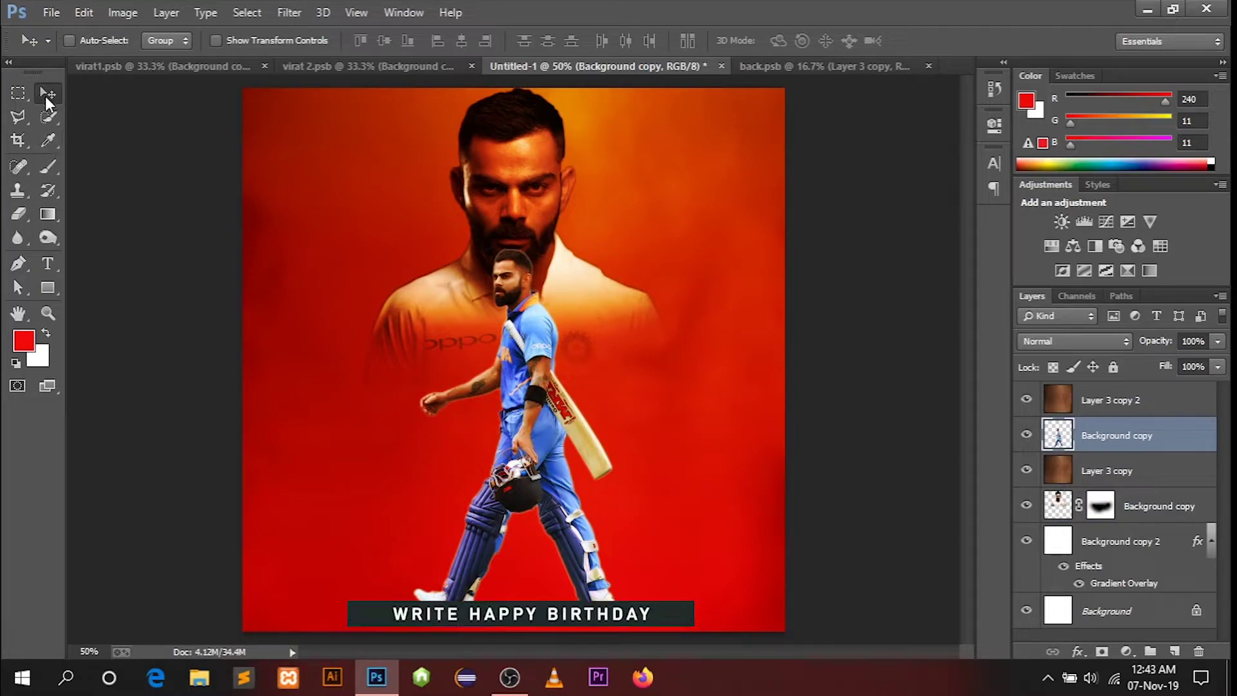
Step: Type HAPPY BIRTHDAY near the bottom of the poster and move it up and left
left_click(50, 263)
left_click(334, 564)
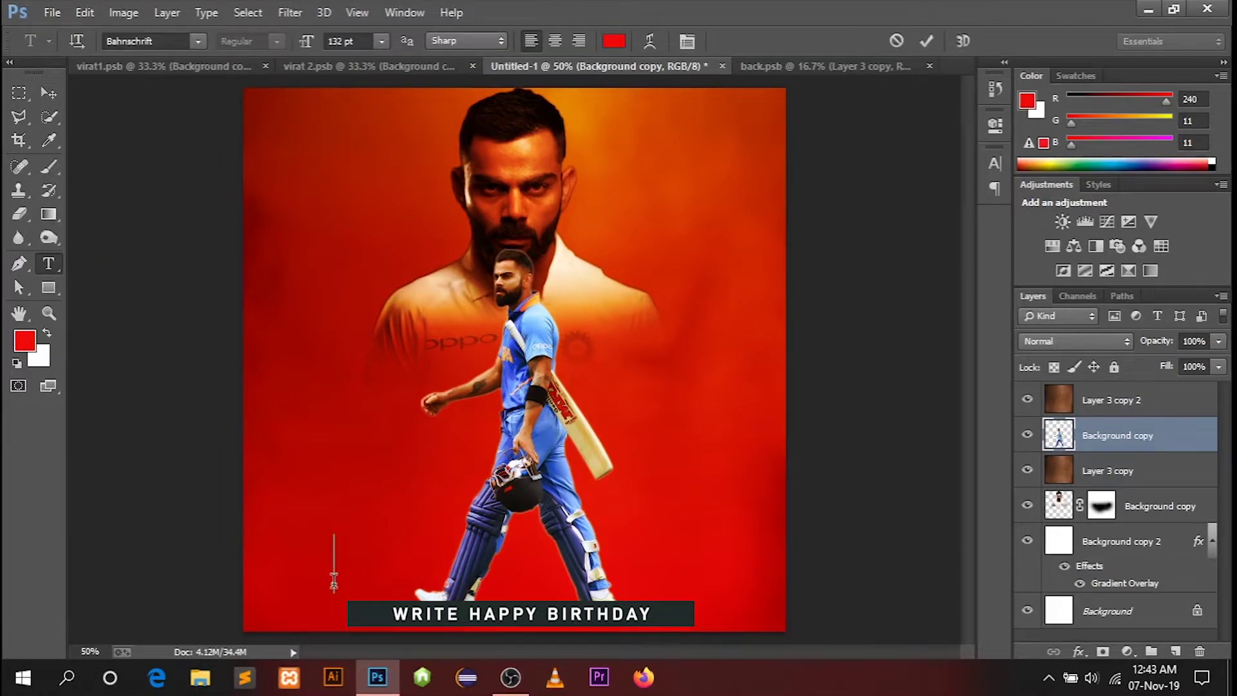
type("HAPPY")
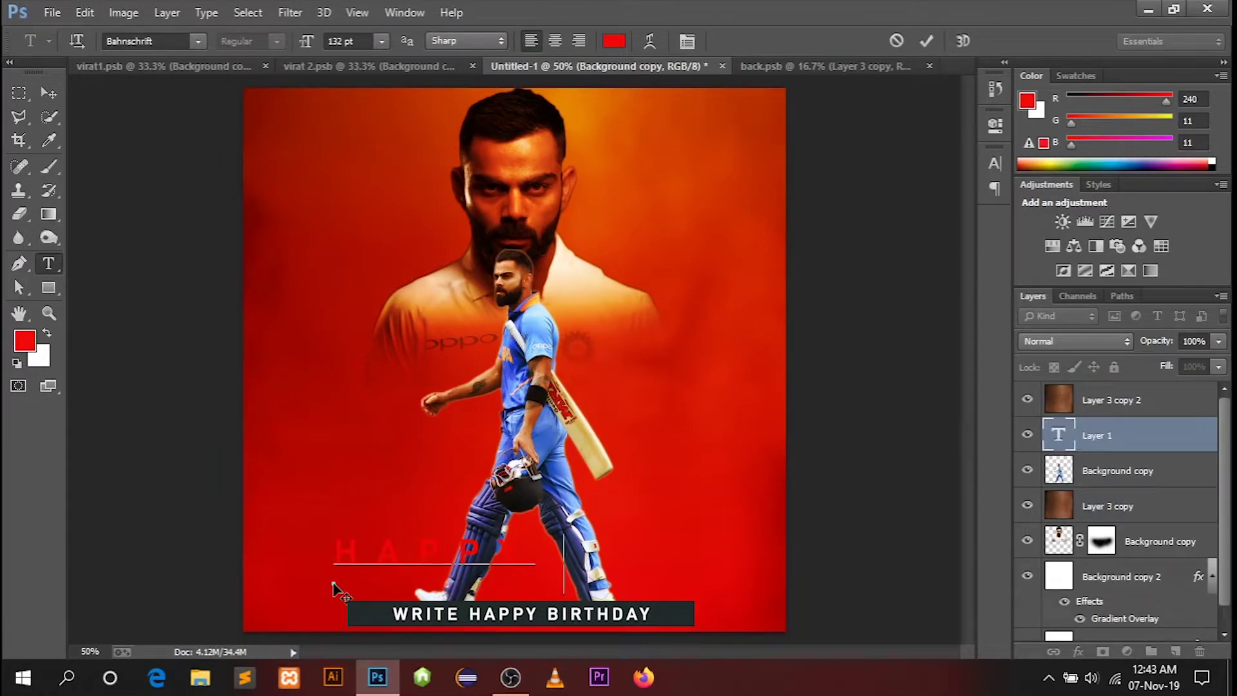
type(" BIRTHD")
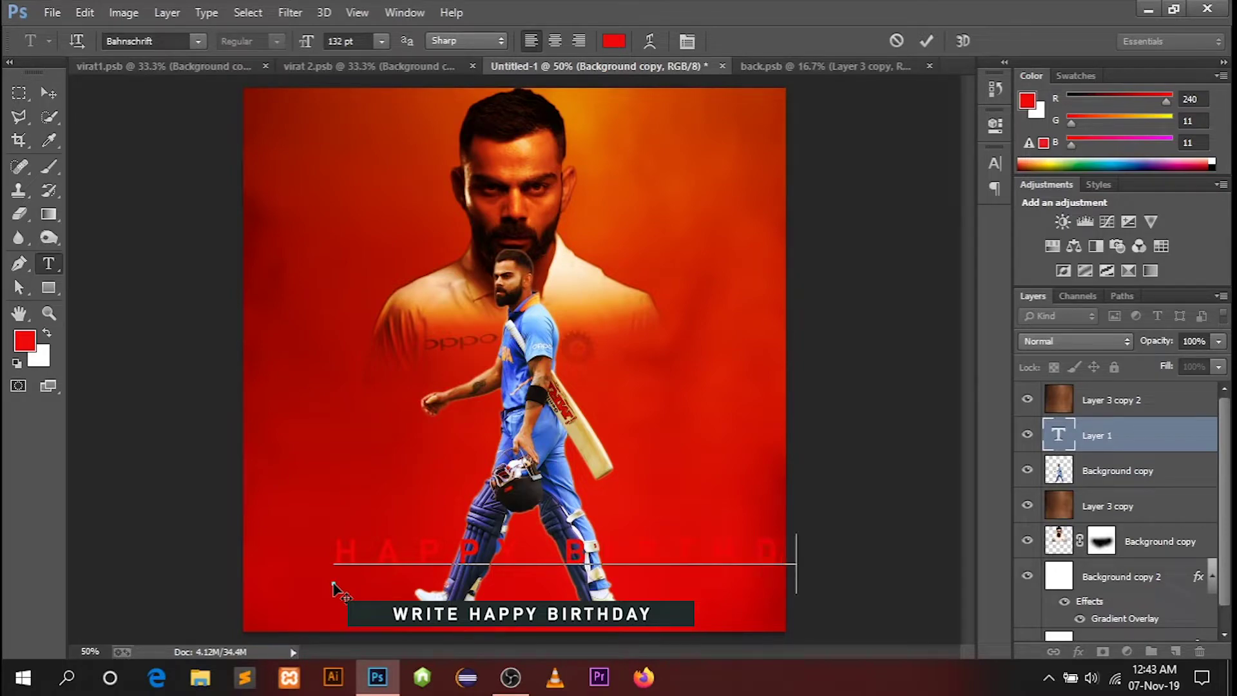
type("AY")
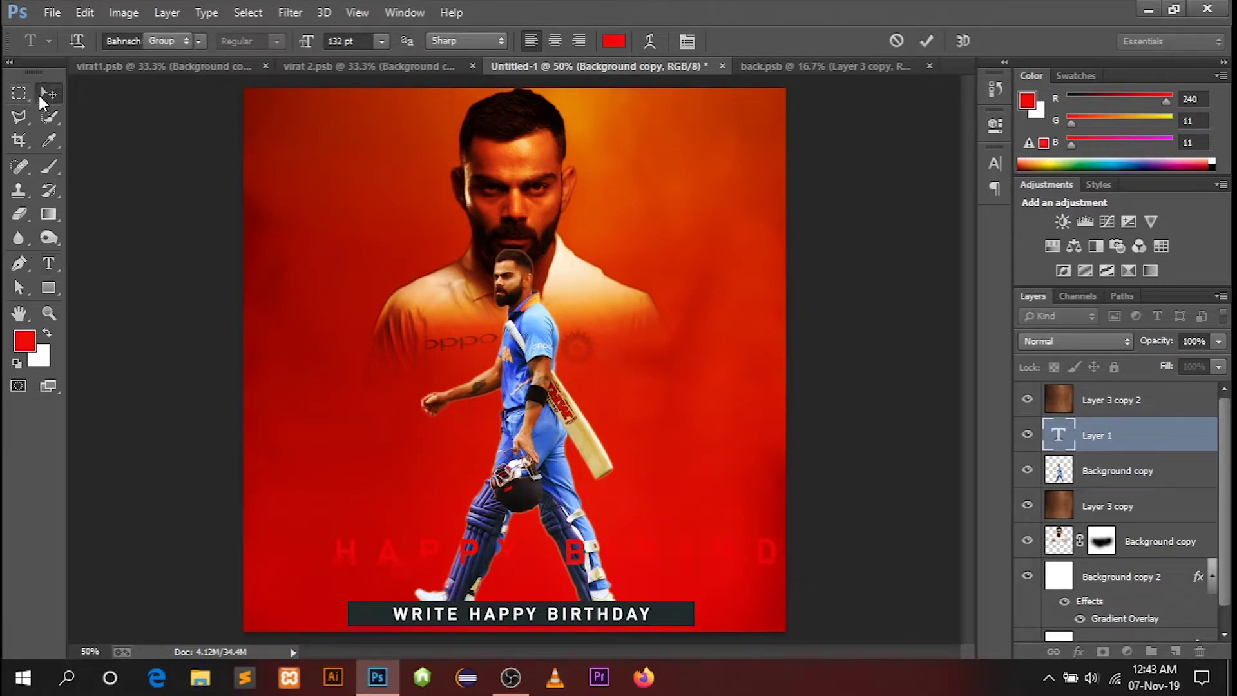
left_click(49, 93)
mouse_move(713, 554)
left_mouse_down()
mouse_move(620, 508)
mouse_move(640, 500)
left_mouse_up()
Step: Recolour the HAPPY BIRTHDAY text to near-black #211212
left_click(995, 164)
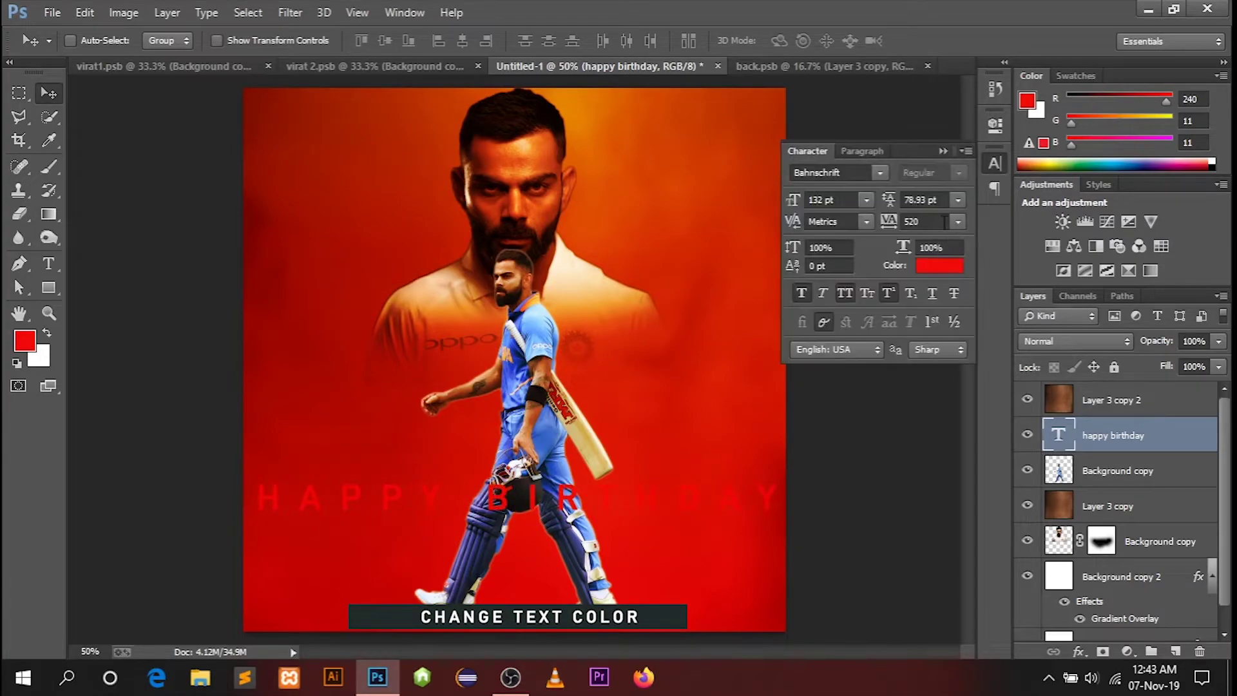
left_click(938, 266)
left_click(860, 314)
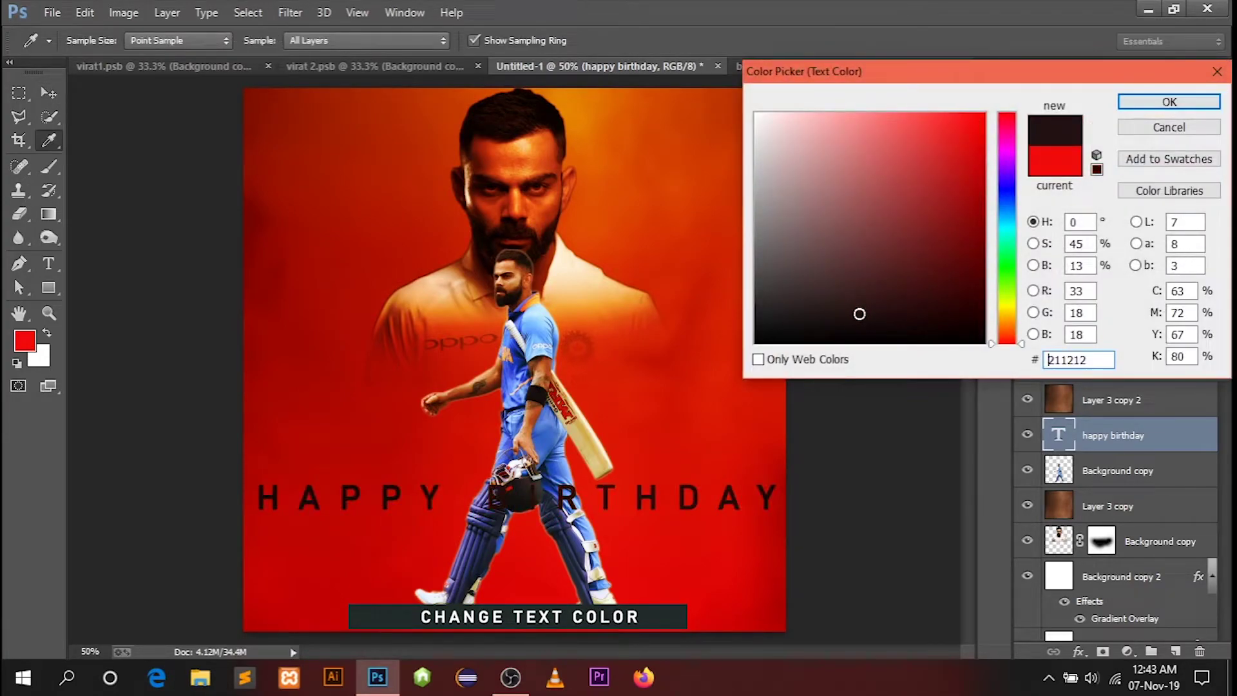
left_click(1170, 101)
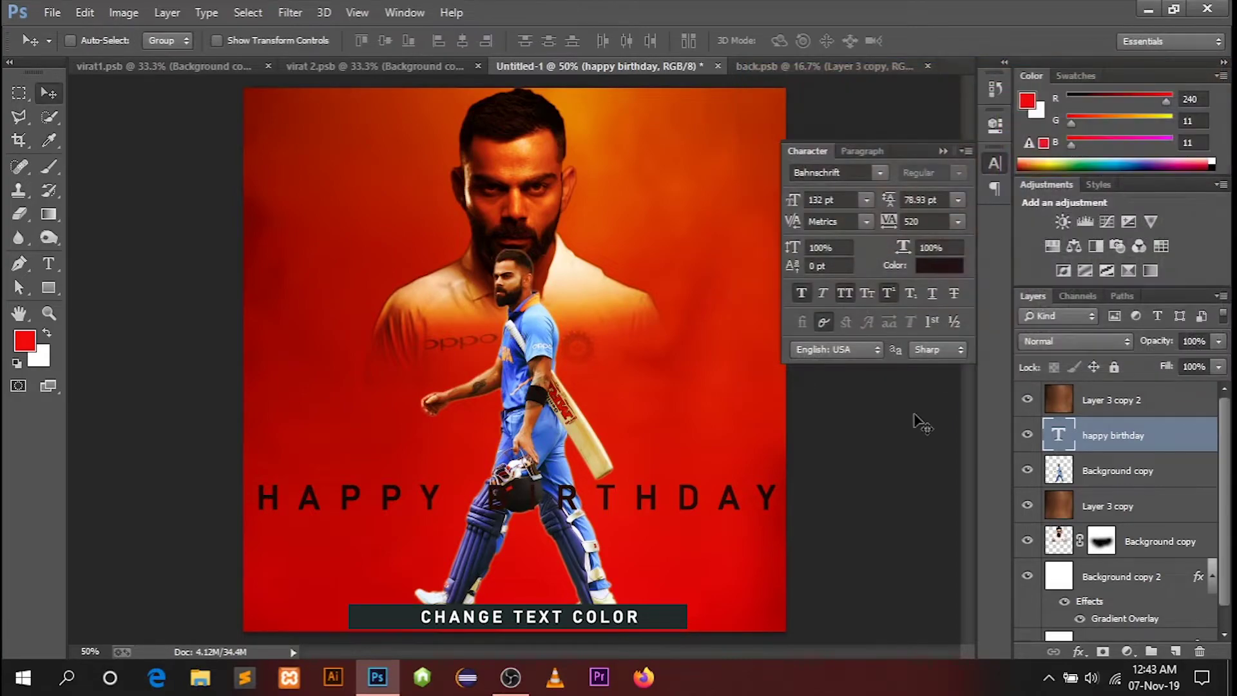
left_click(943, 151)
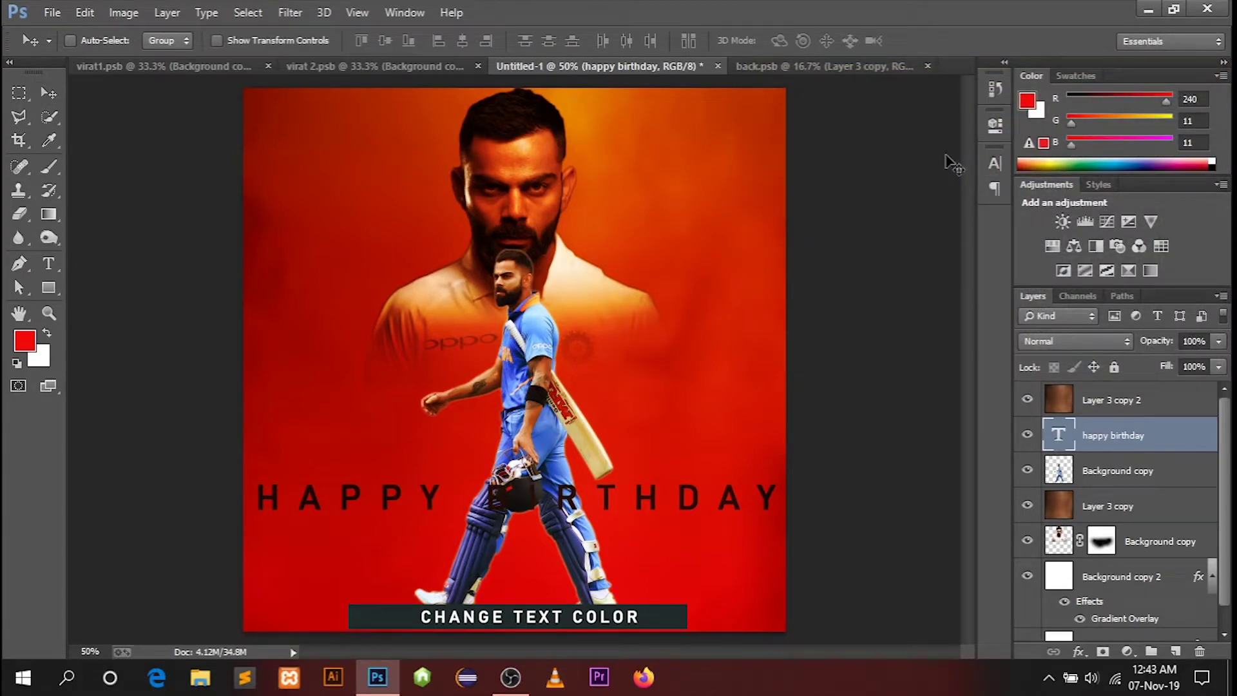
key("ctrl+t")
Step: Rotate HAPPY BIRTHDAY vertical, shrink it slightly, and place it along the left edge near the top
left_click_drag(823, 540, 567, 257)
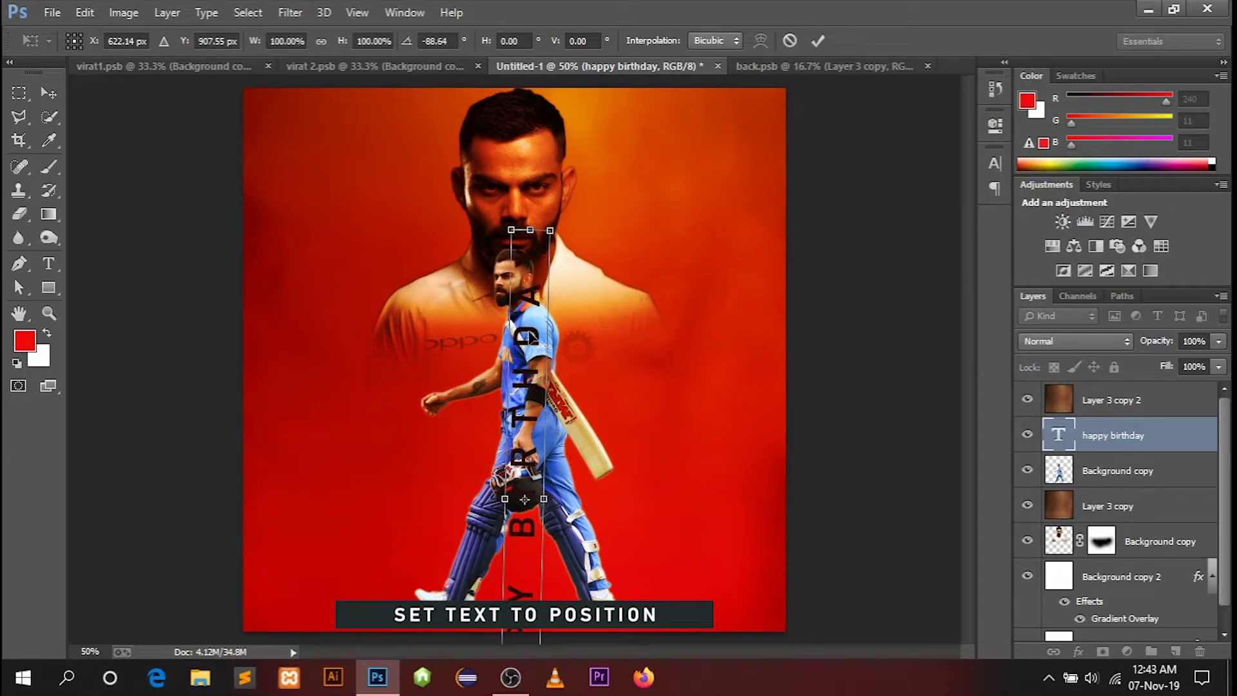
left_click_drag(530, 337, 320, 254)
mouse_move(361, 143)
left_mouse_down()
mouse_move(352, 130)
mouse_move(344, 179)
left_mouse_up()
left_click_drag(310, 260, 292, 205)
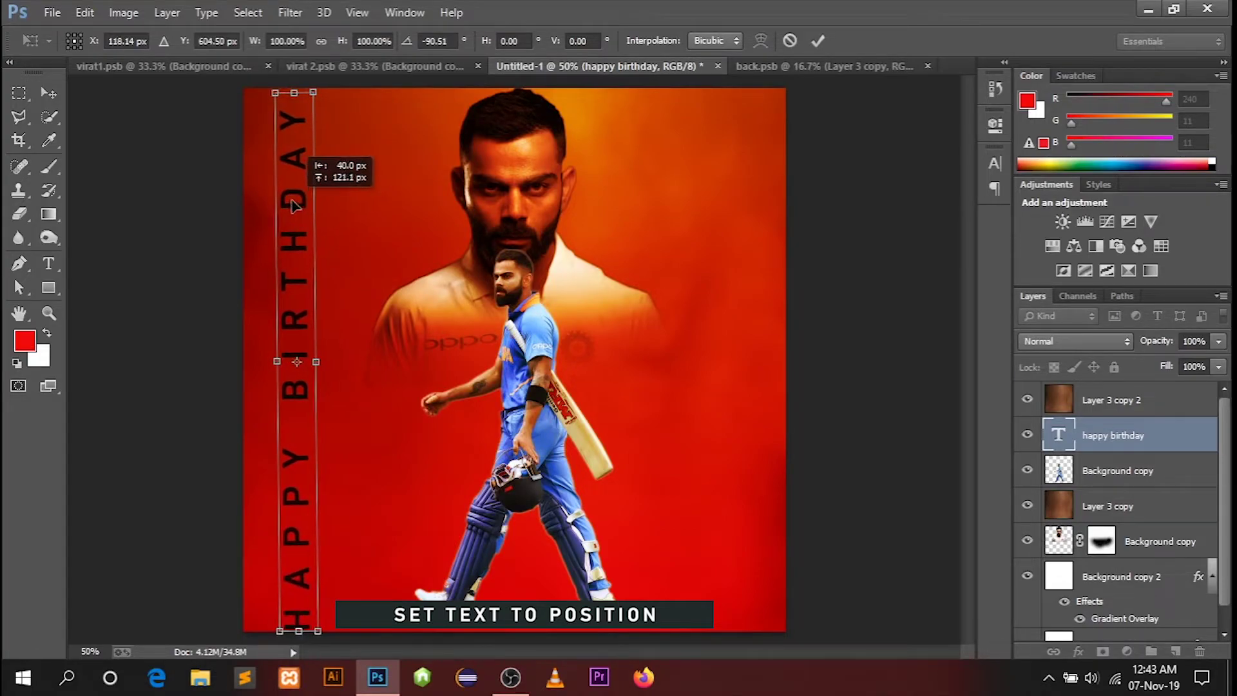
left_click_drag(274, 93, 274, 124)
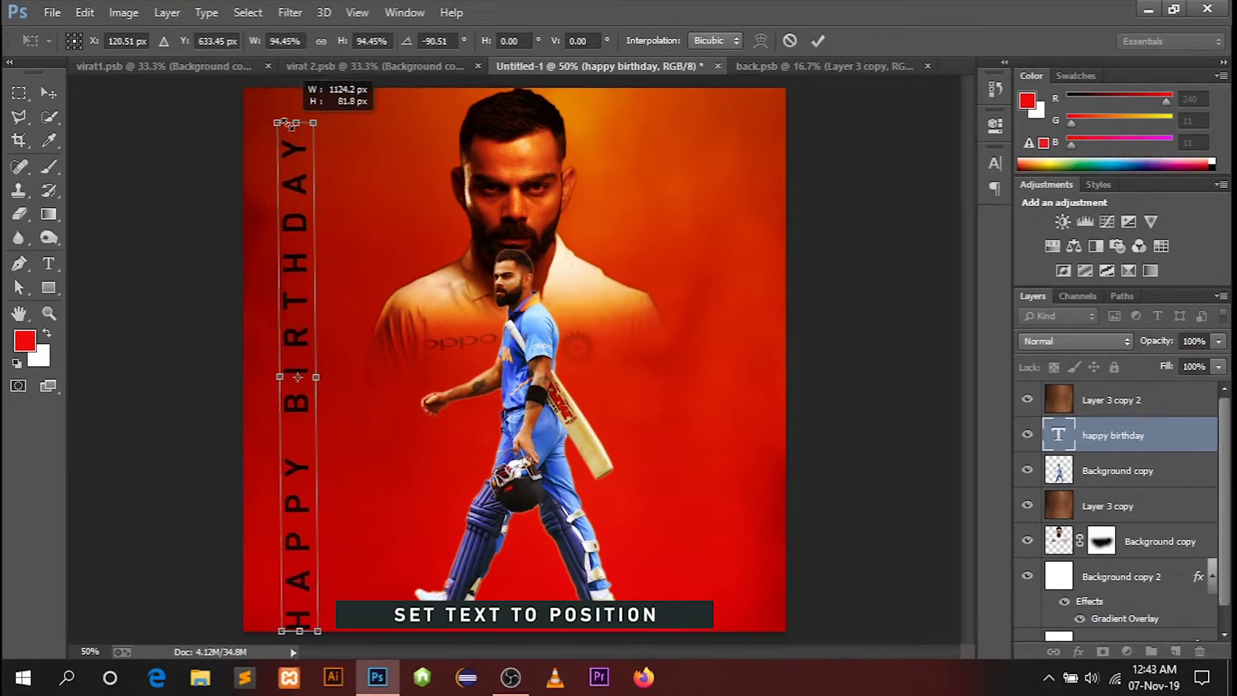
left_click_drag(292, 191, 283, 178)
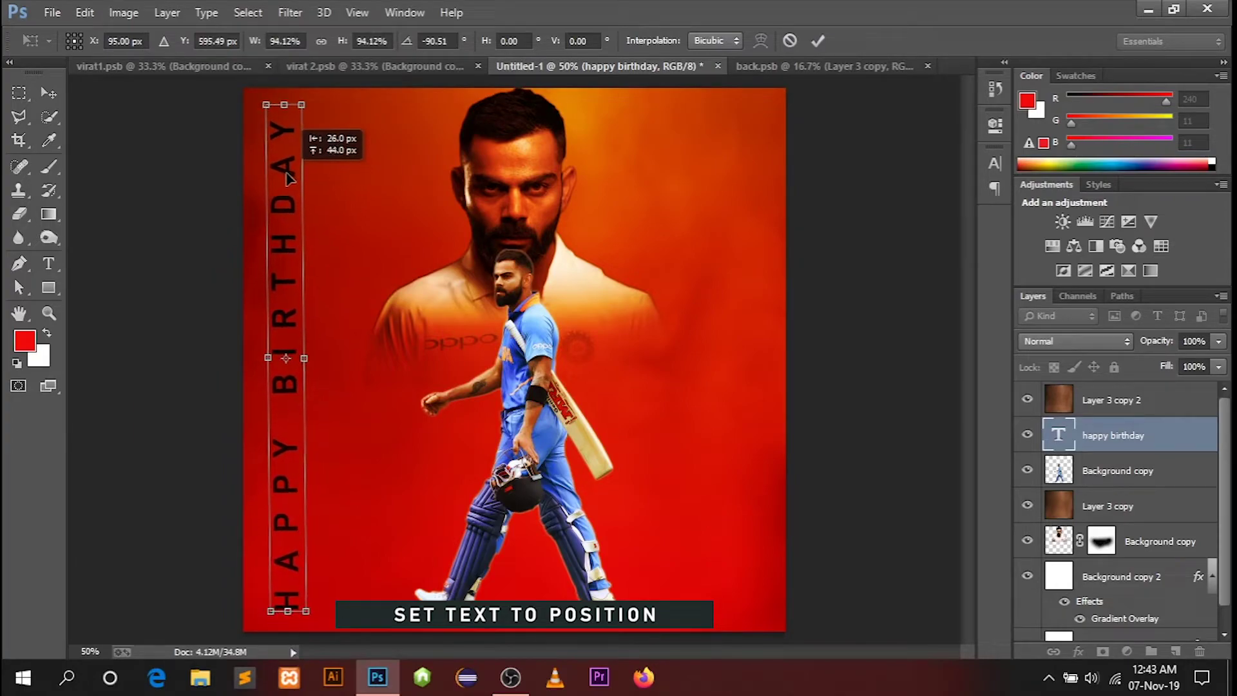
key("Return")
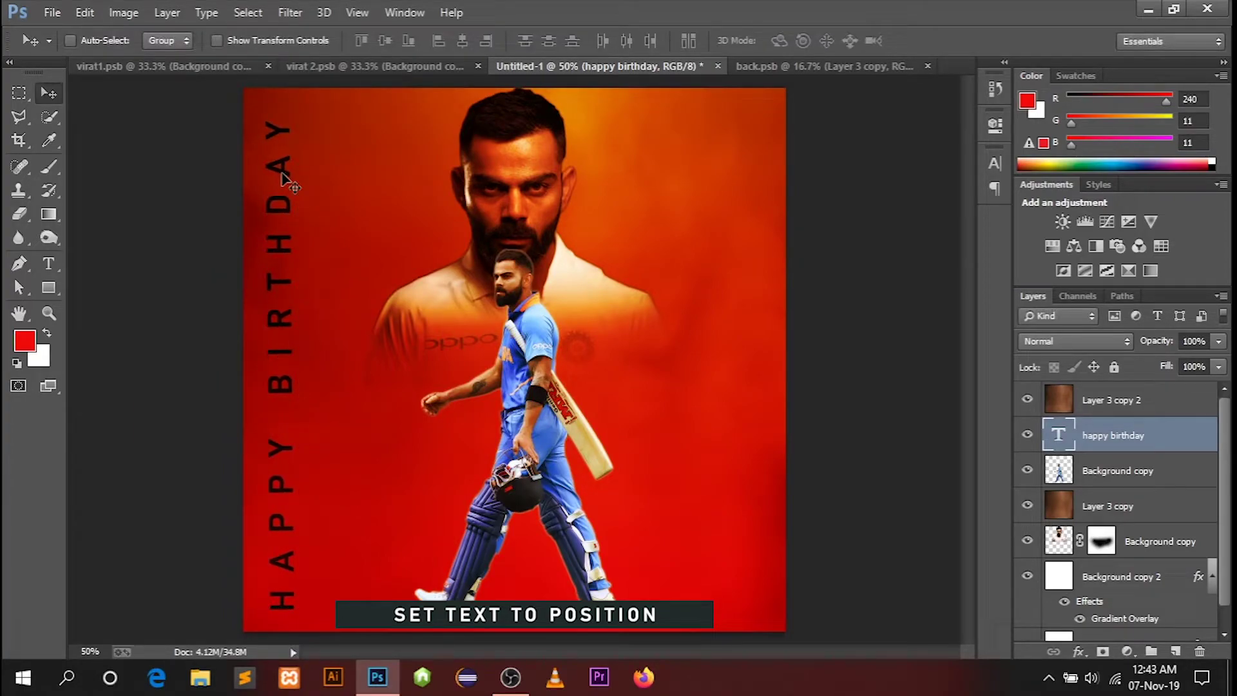
key("Left")
key("Left")
key("Left")
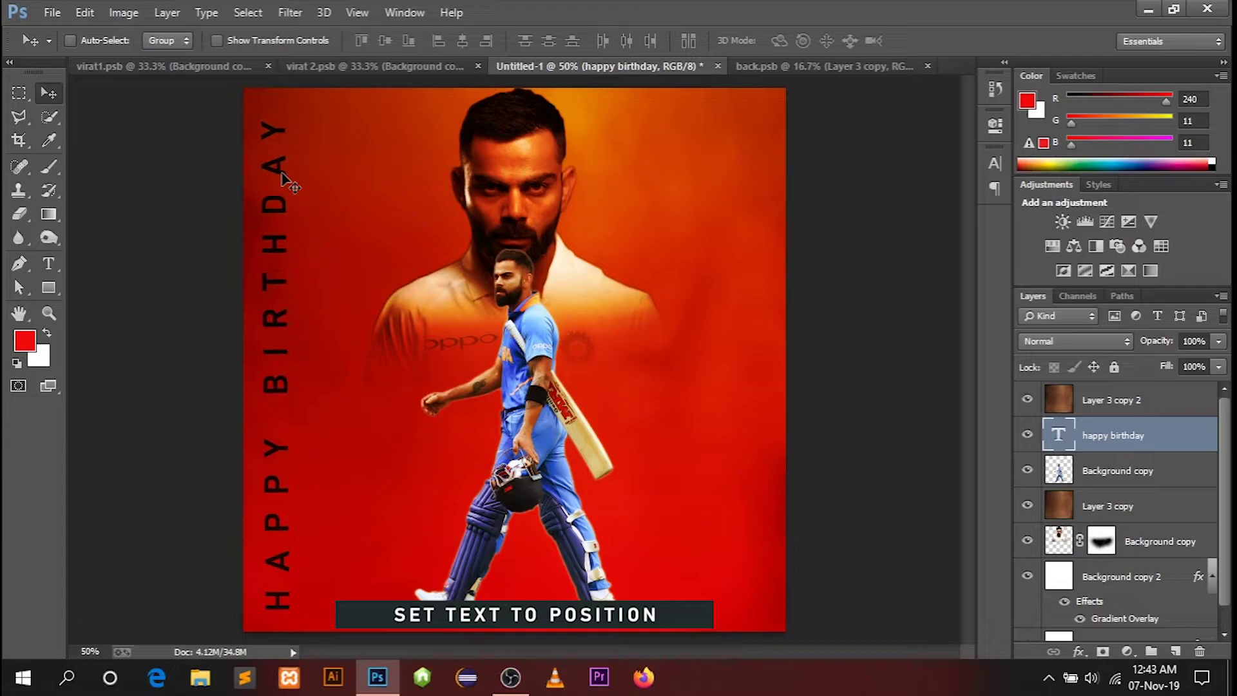
Step: Fine-tune the vertical text's tilt and widen its tracking from 520 to 560
key("ctrl+t")
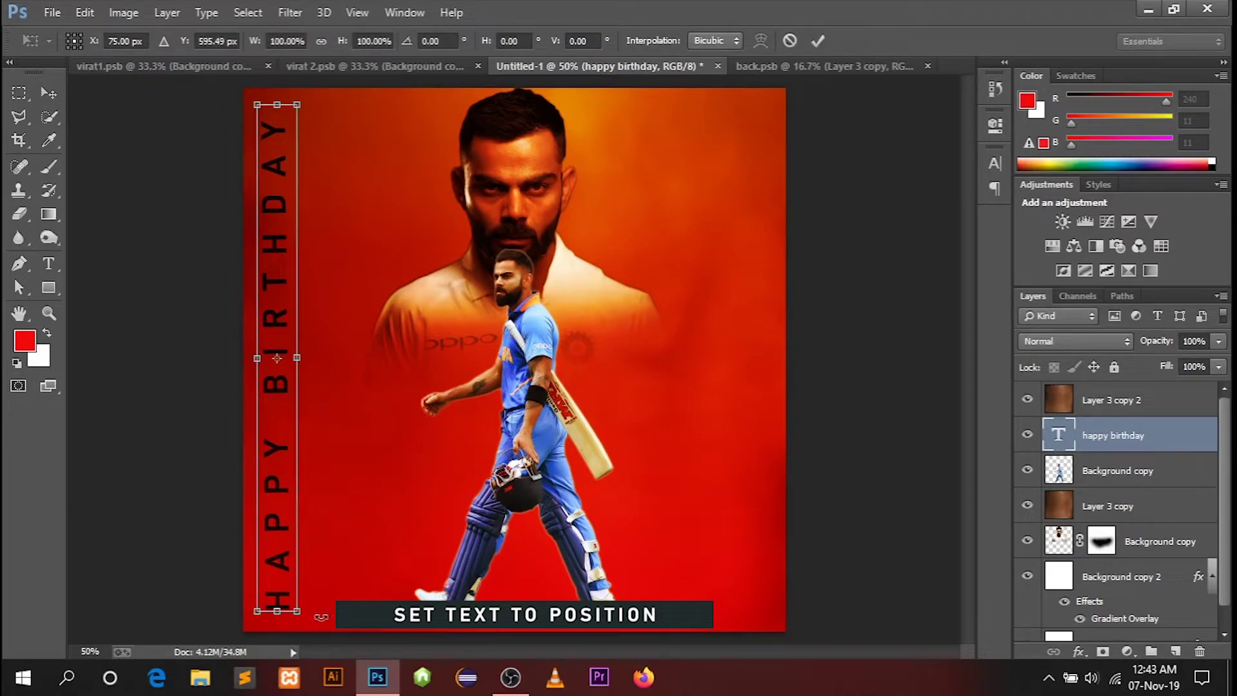
left_click_drag(321, 617, 323, 617)
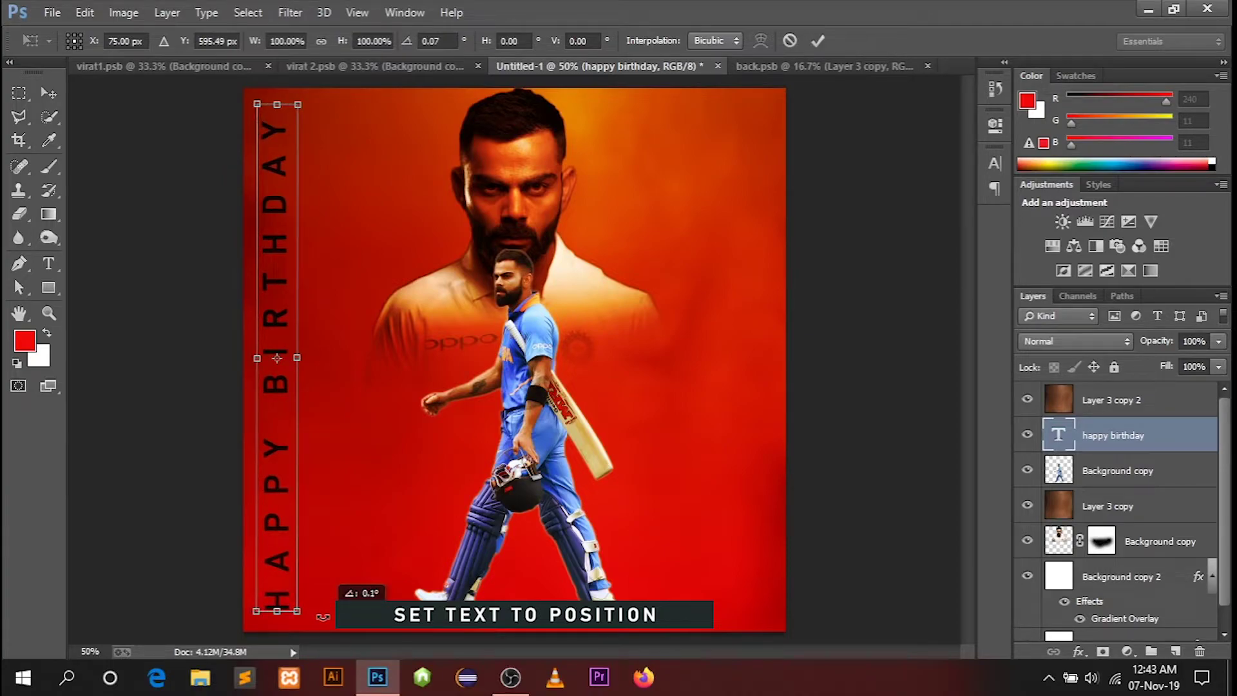
key("Return")
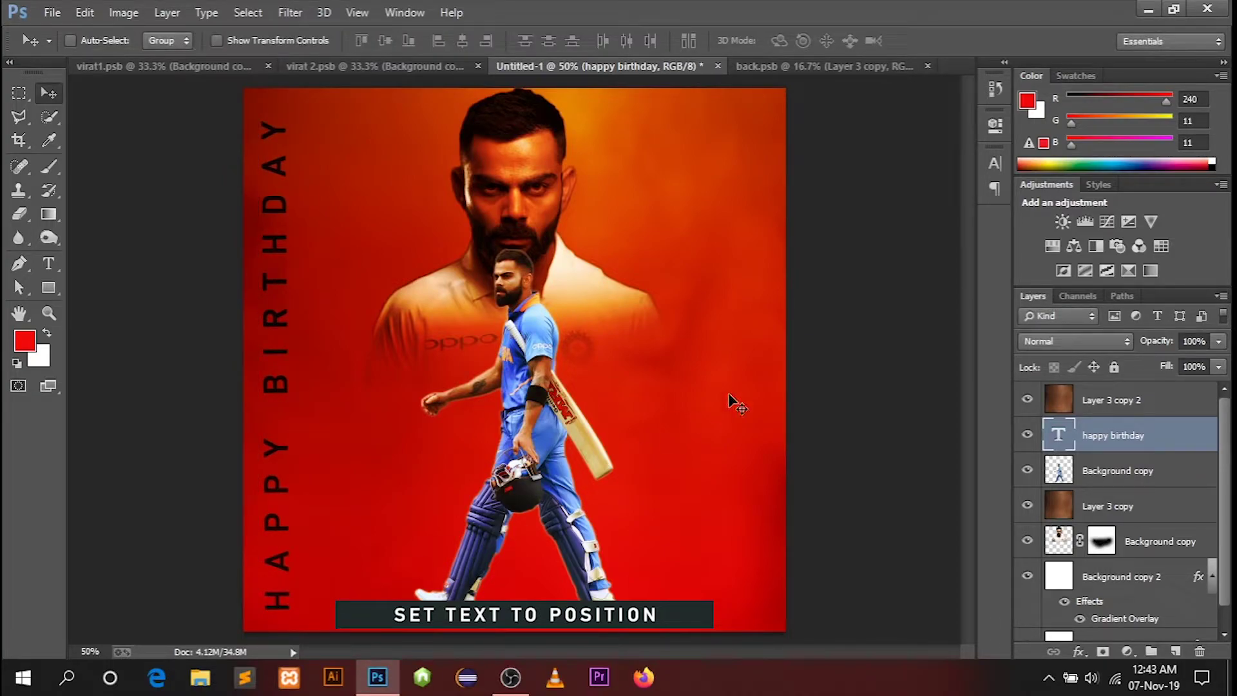
left_click(986, 164)
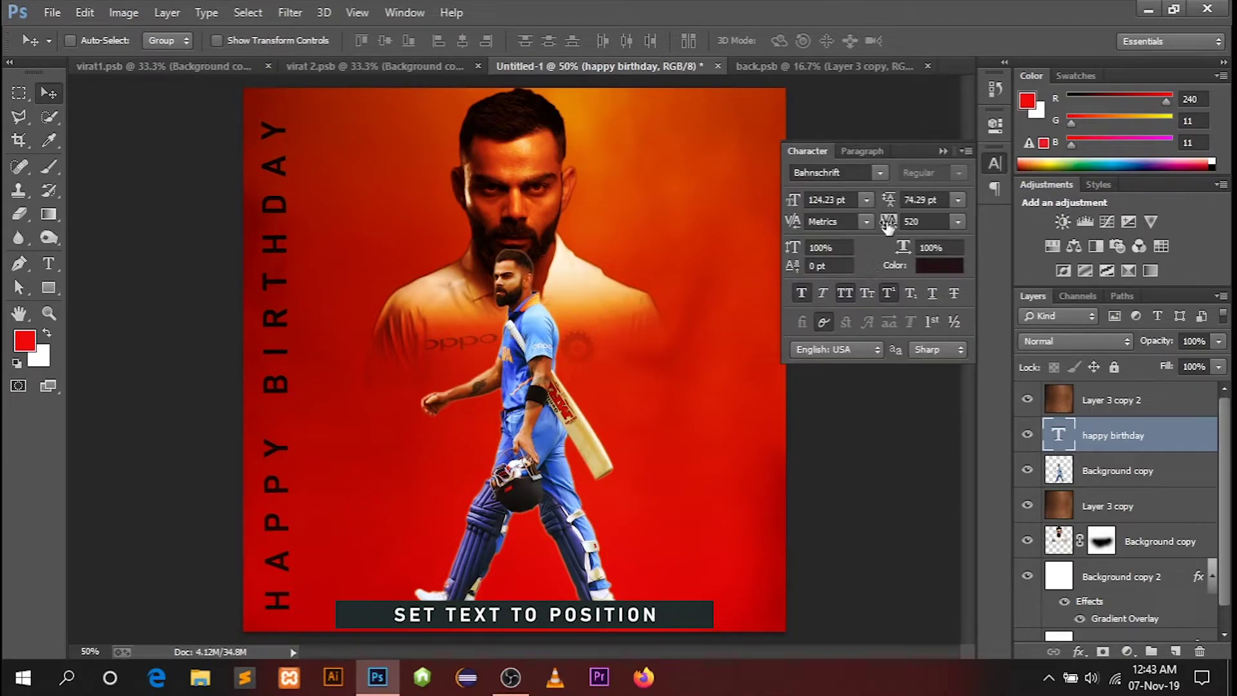
left_click_drag(887, 223, 890, 225)
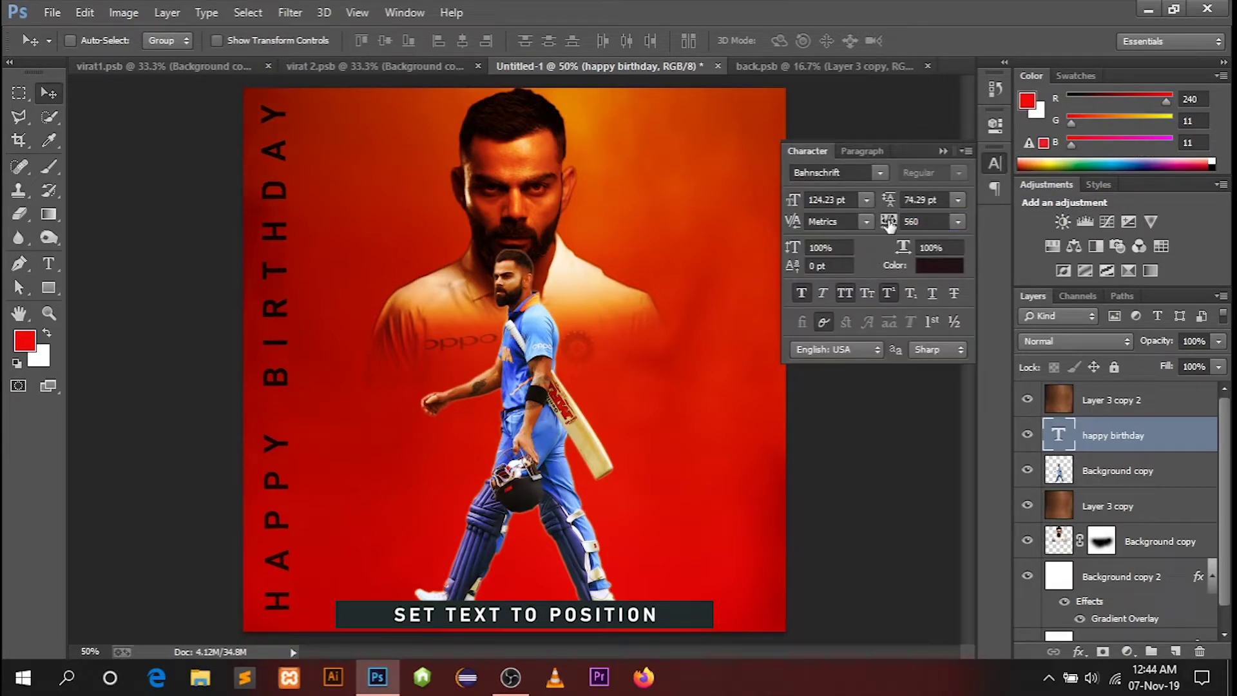
left_click(945, 151)
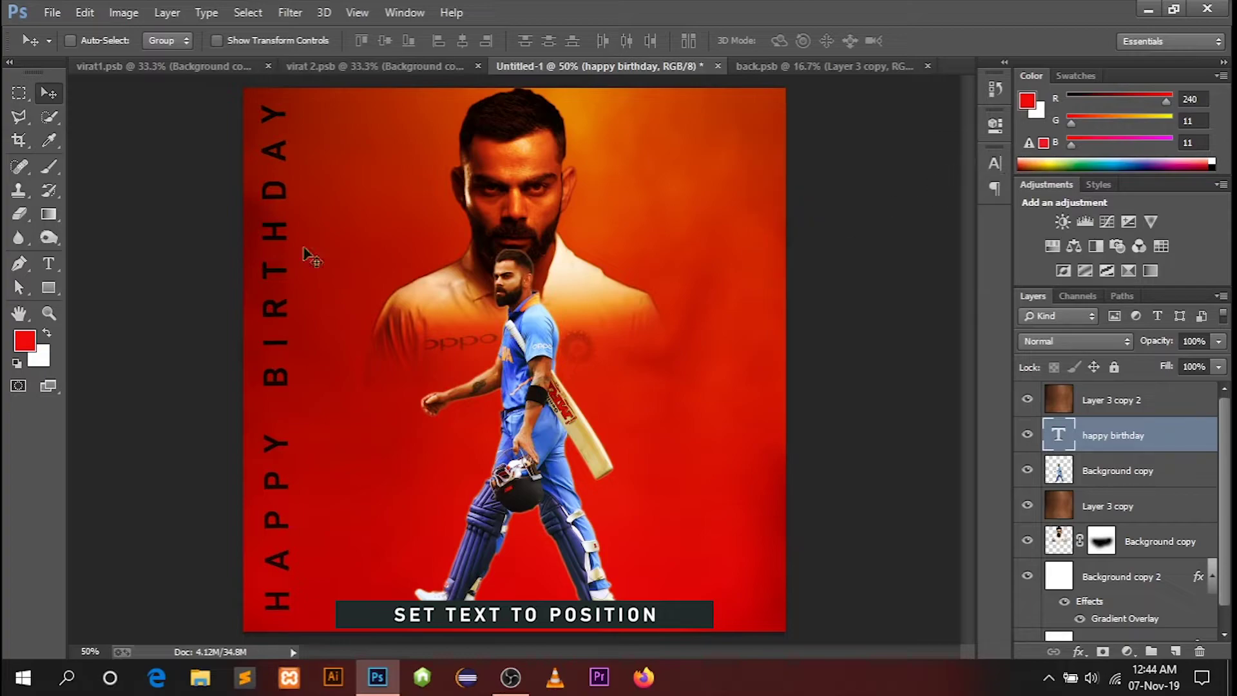
Step: Add a 31 text layer on the portrait, enlarge it to about 119% and shift it left and down
left_click(54, 262)
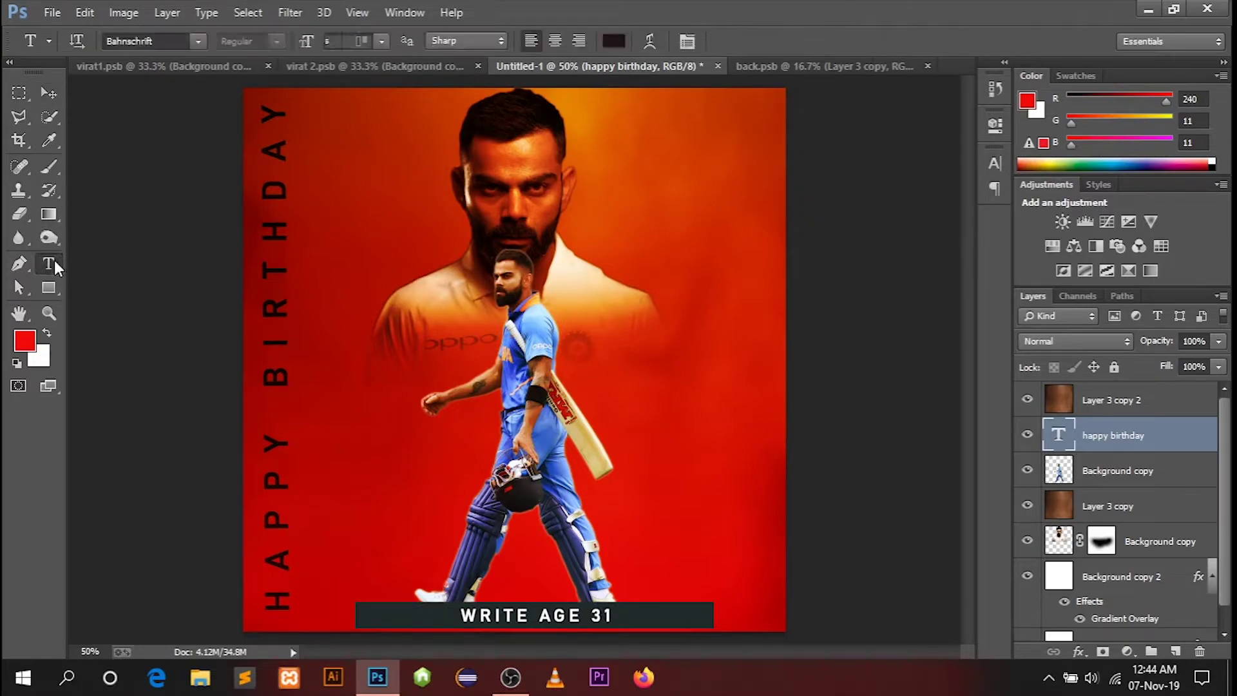
left_click(430, 339)
type("3")
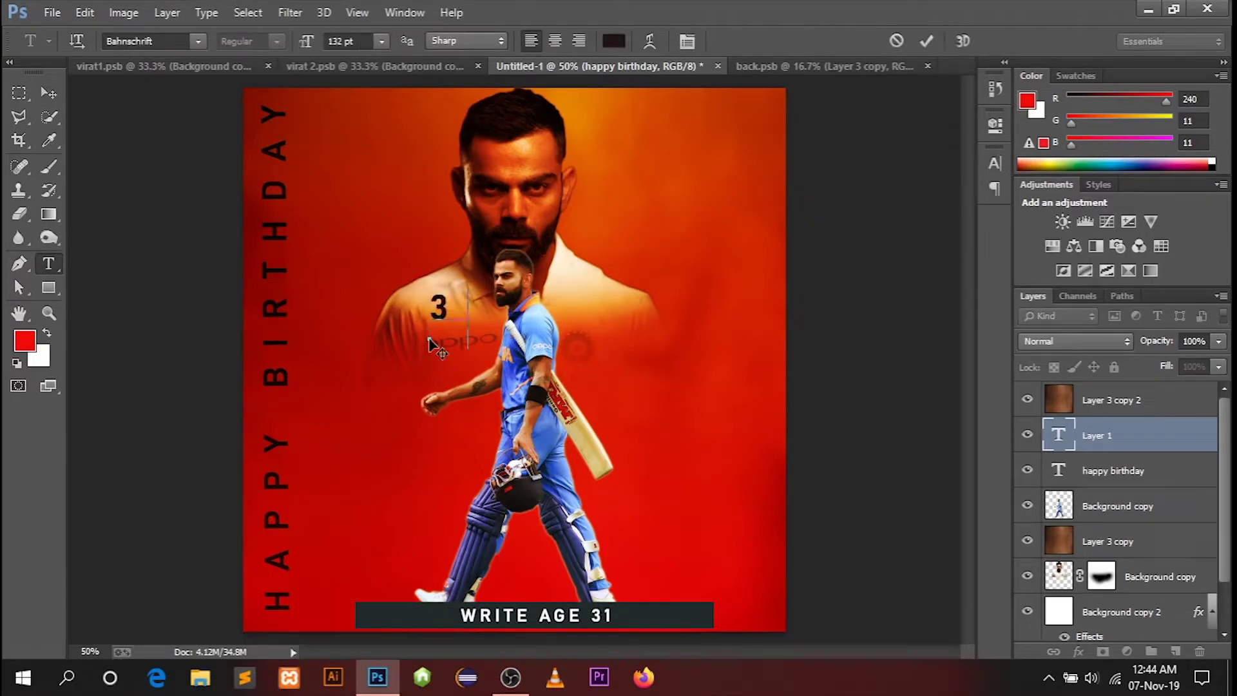
type("1")
left_click_drag(619, 147, 663, 82)
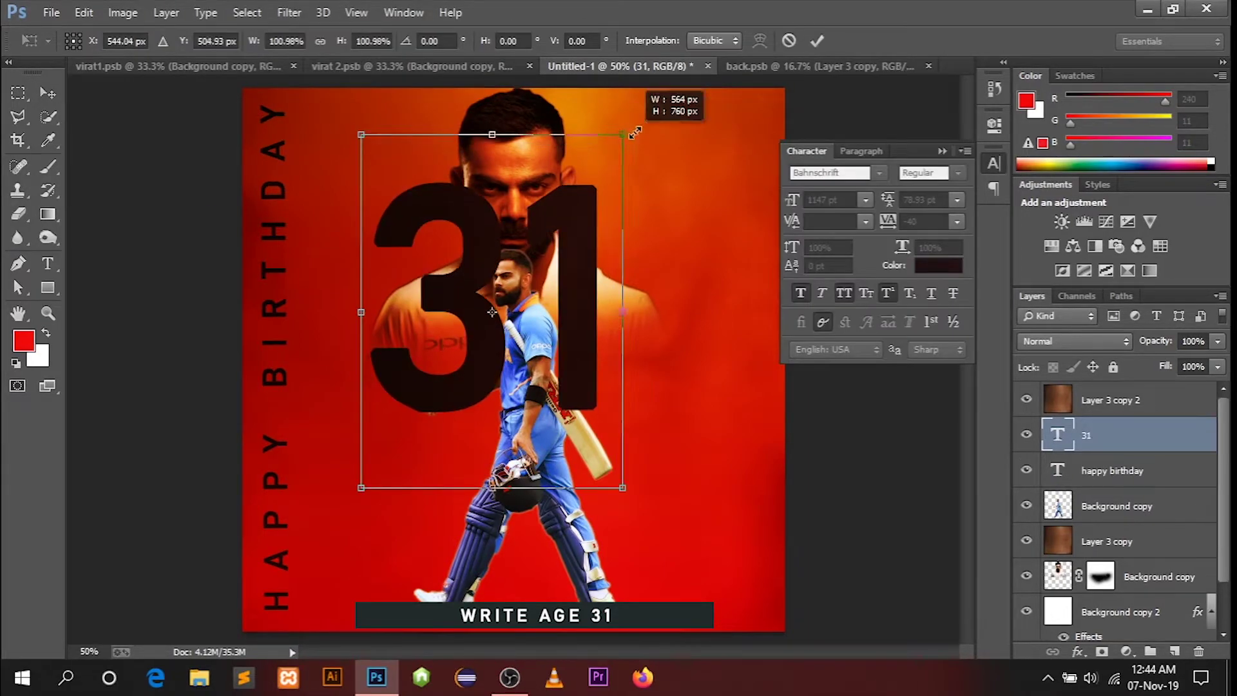
left_click_drag(597, 316, 582, 321)
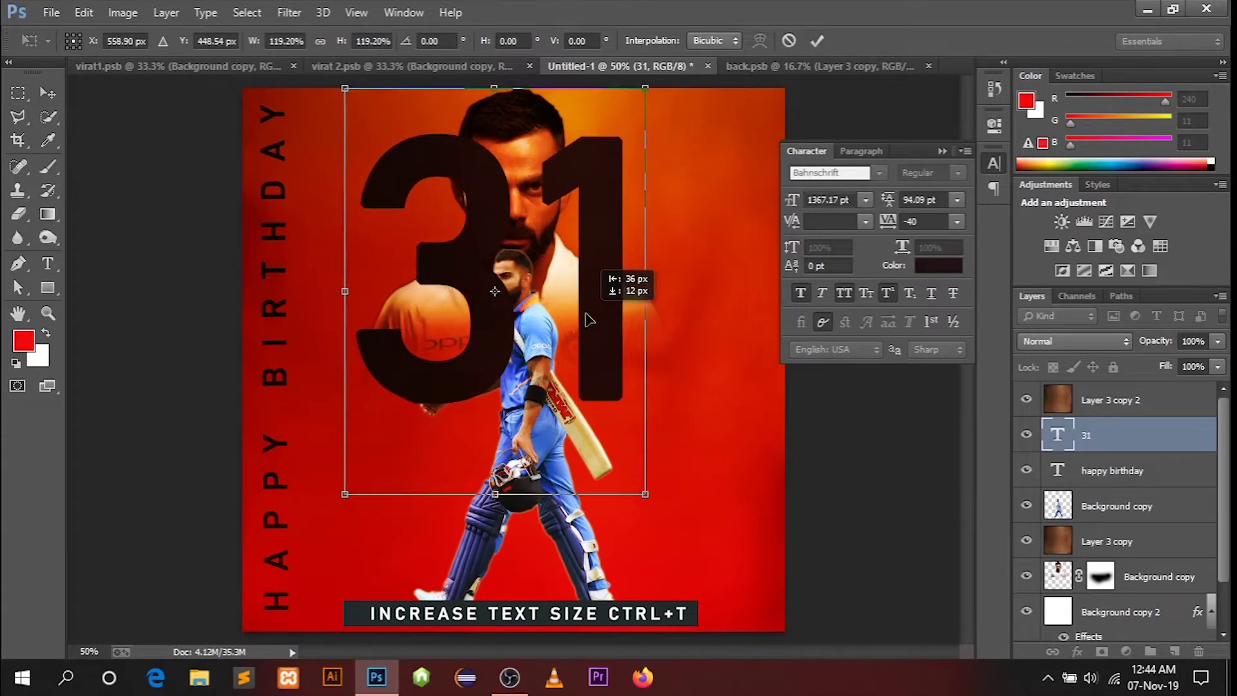
key("Return")
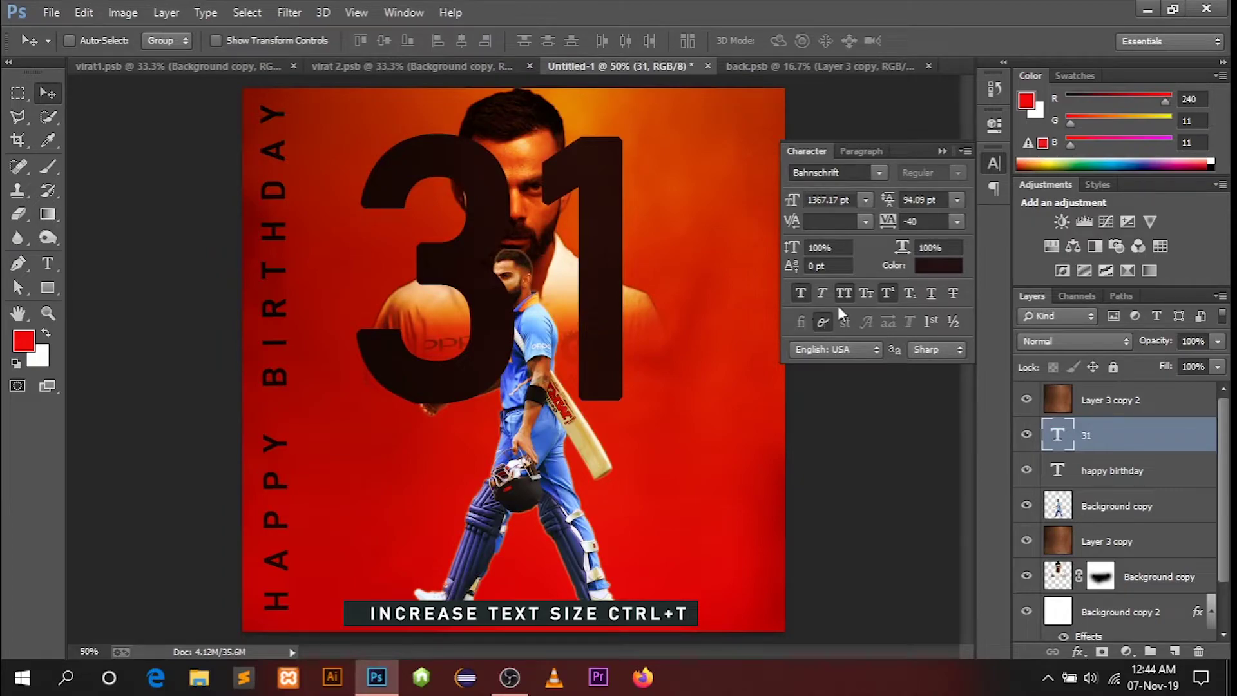
Step: Set the 31's text colour to near-black
left_click(936, 267)
left_click(764, 158)
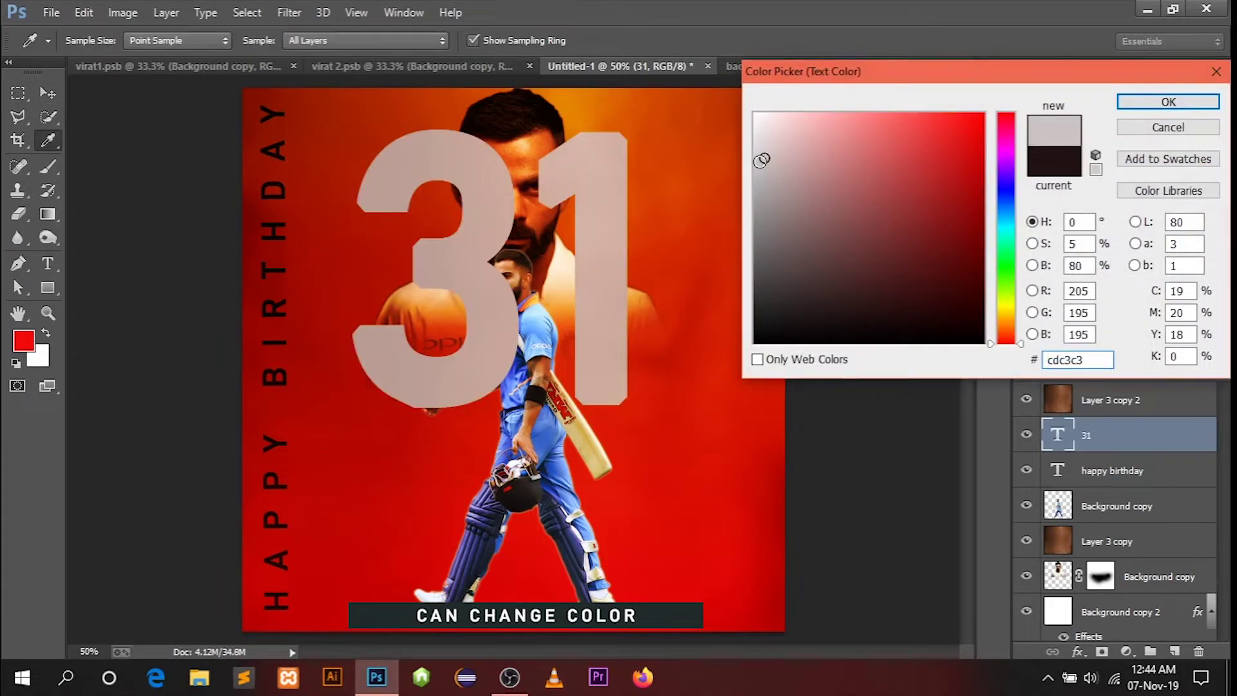
left_click(759, 162)
left_click(760, 166)
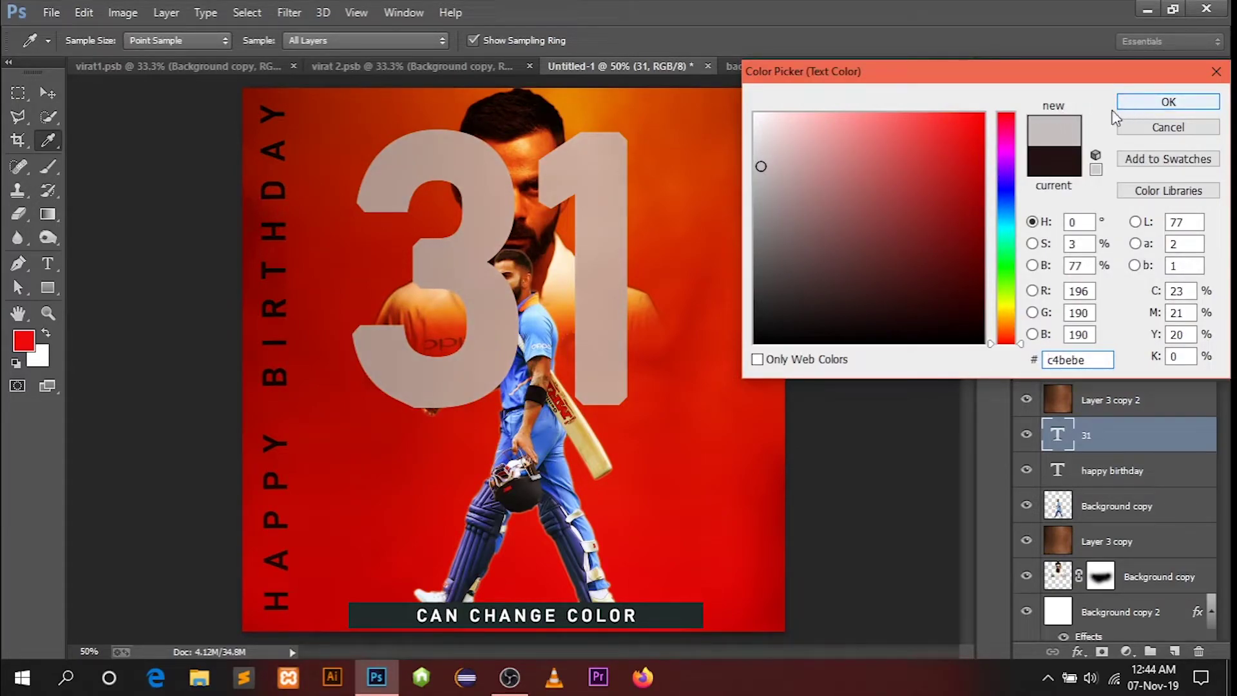
left_click(830, 313)
left_click(1144, 103)
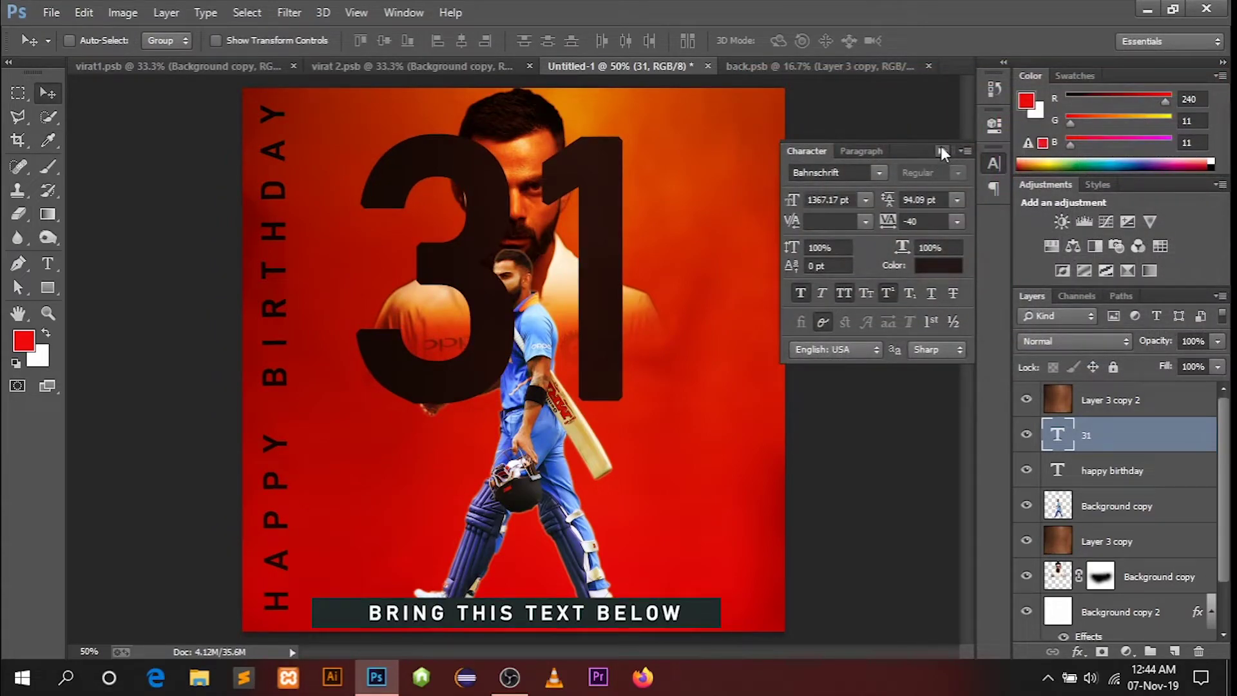
Step: Move the 31 layer below the masked portrait and enlarge it to about 109%
left_click(942, 151)
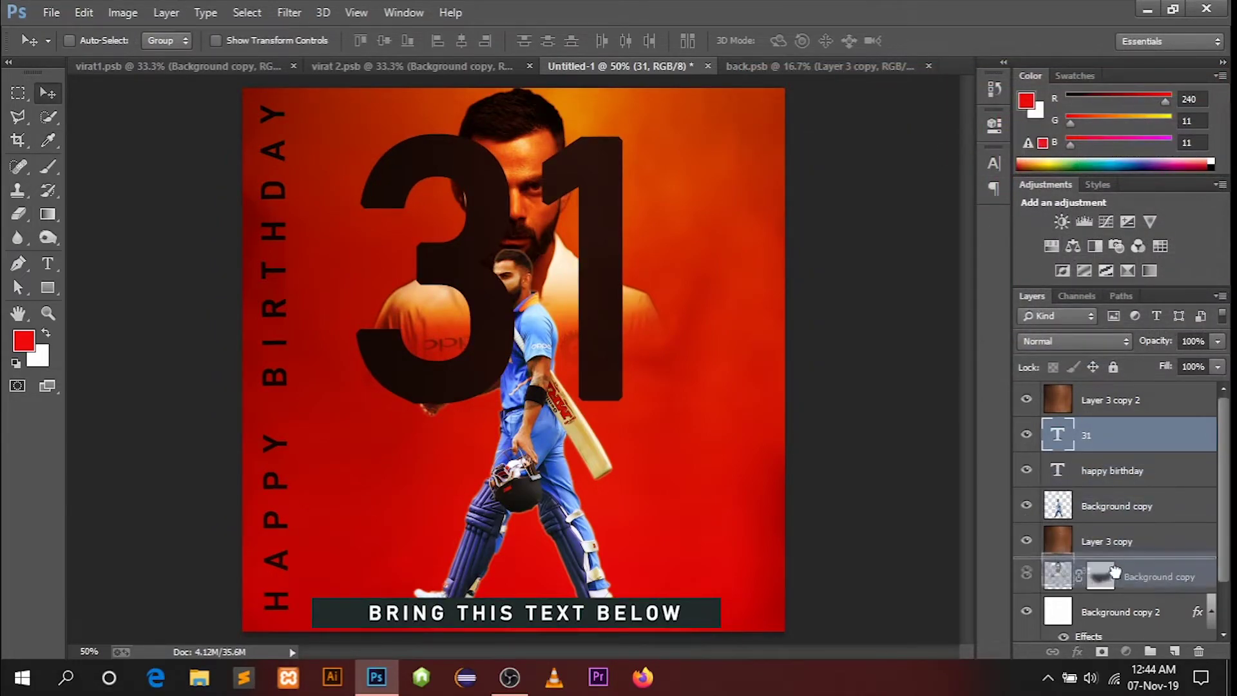
left_click_drag(1114, 573, 1115, 596)
left_click_drag(596, 353, 590, 405)
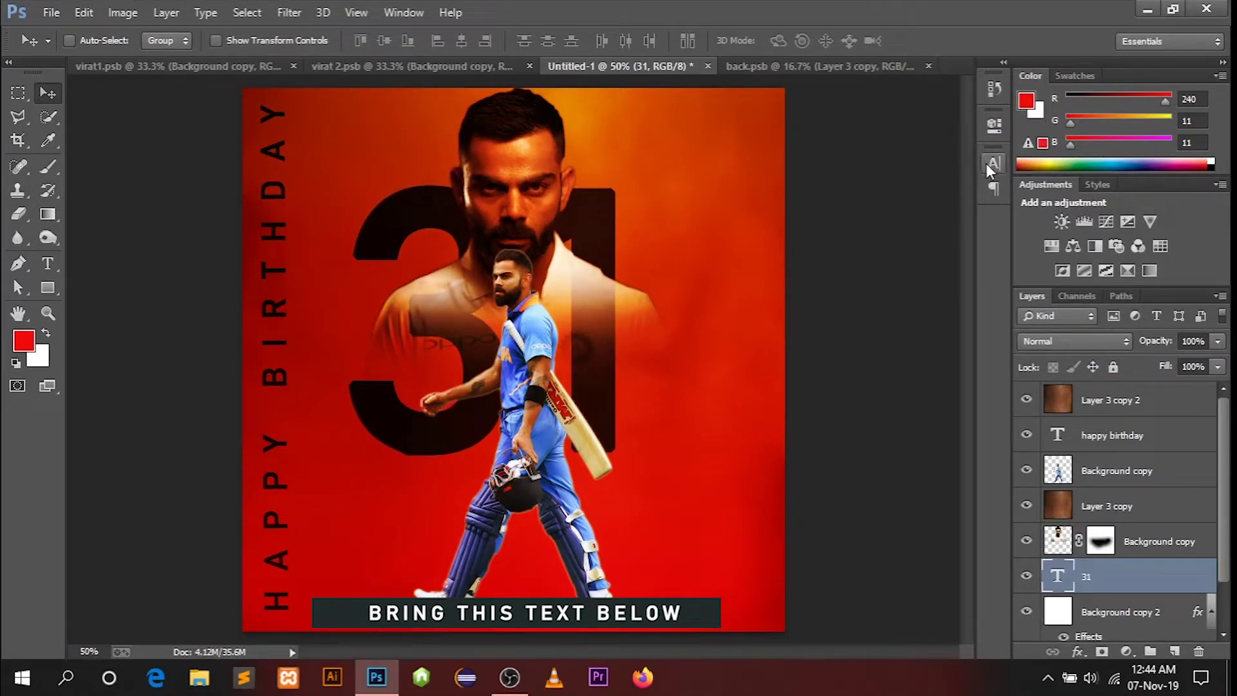
key("ctrl+t")
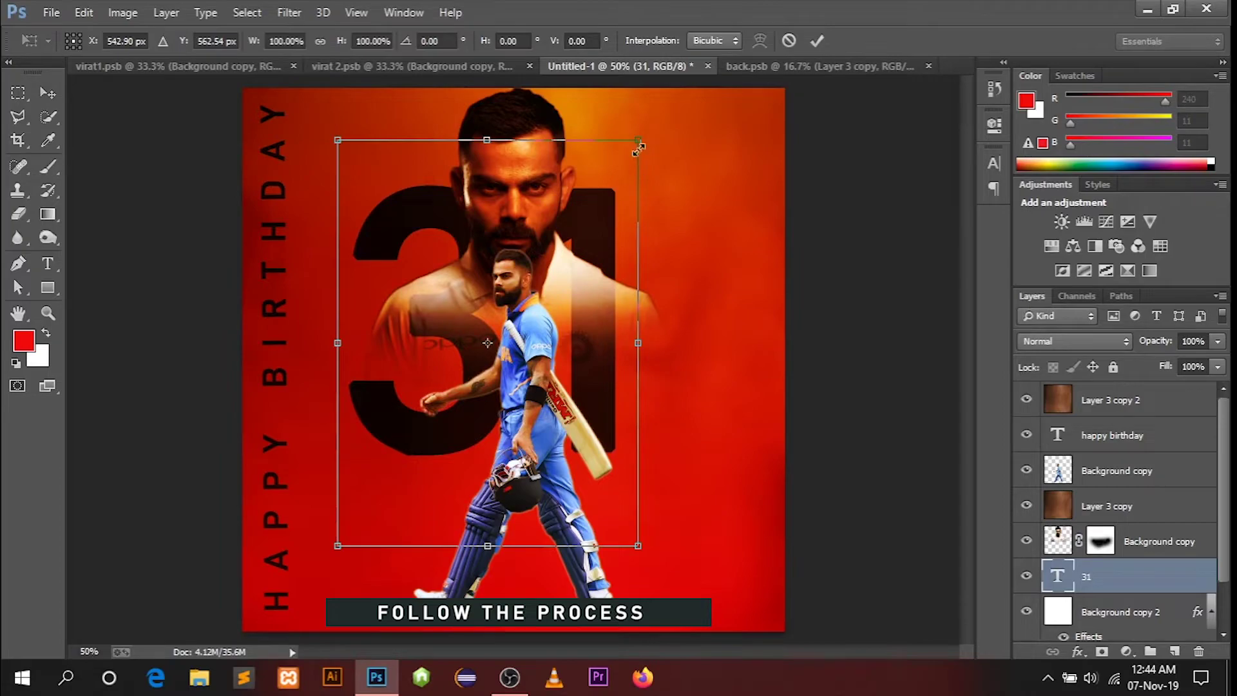
left_click_drag(638, 147, 666, 108)
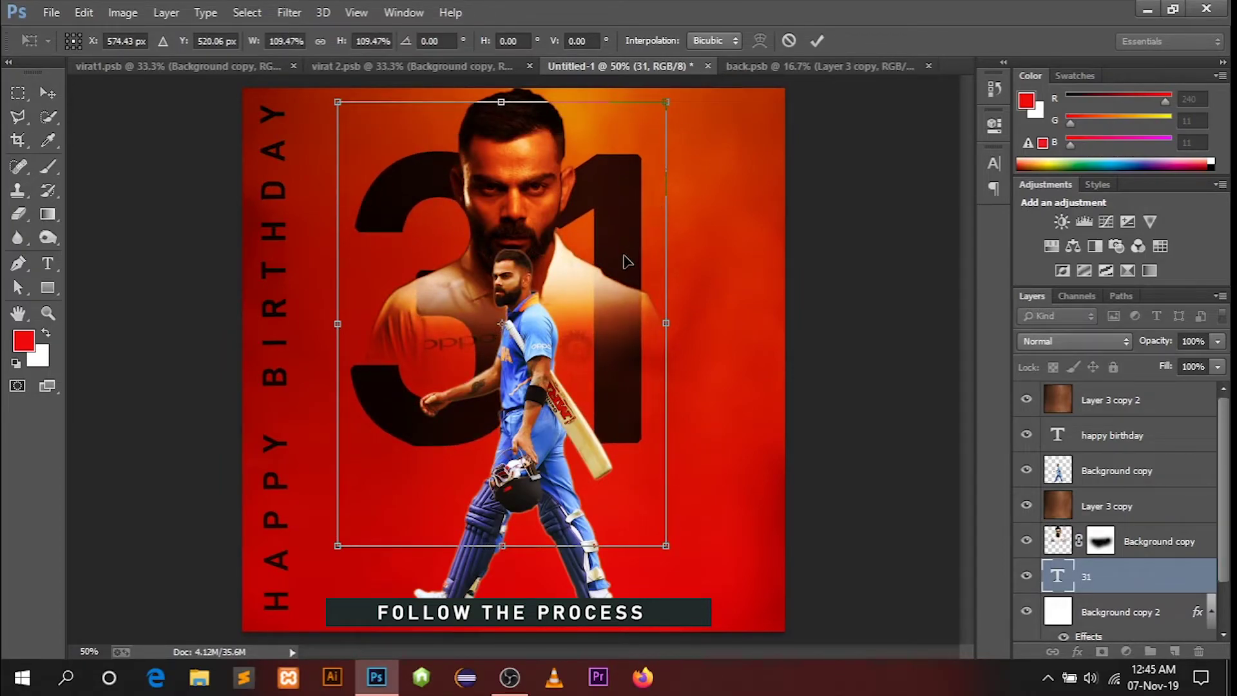
left_click_drag(624, 261, 609, 262)
key("Return")
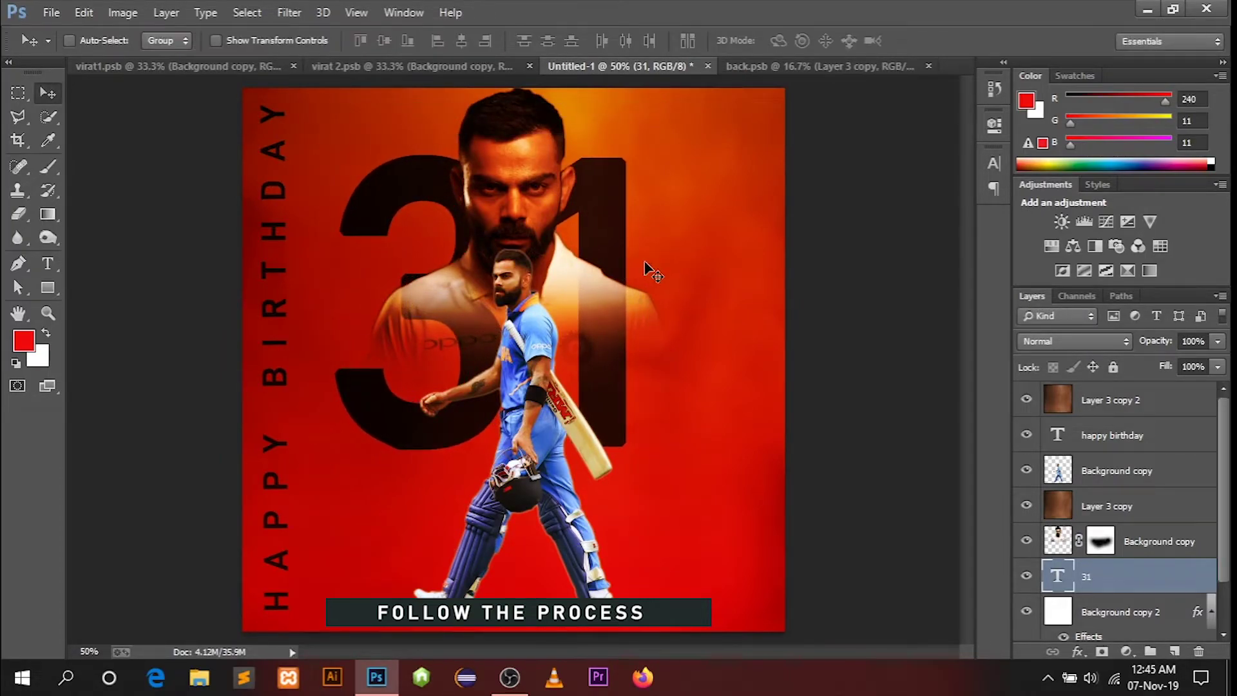
Step: Enlarge the 31 a further 108% and shift it up and left to frame the face
left_click(996, 164)
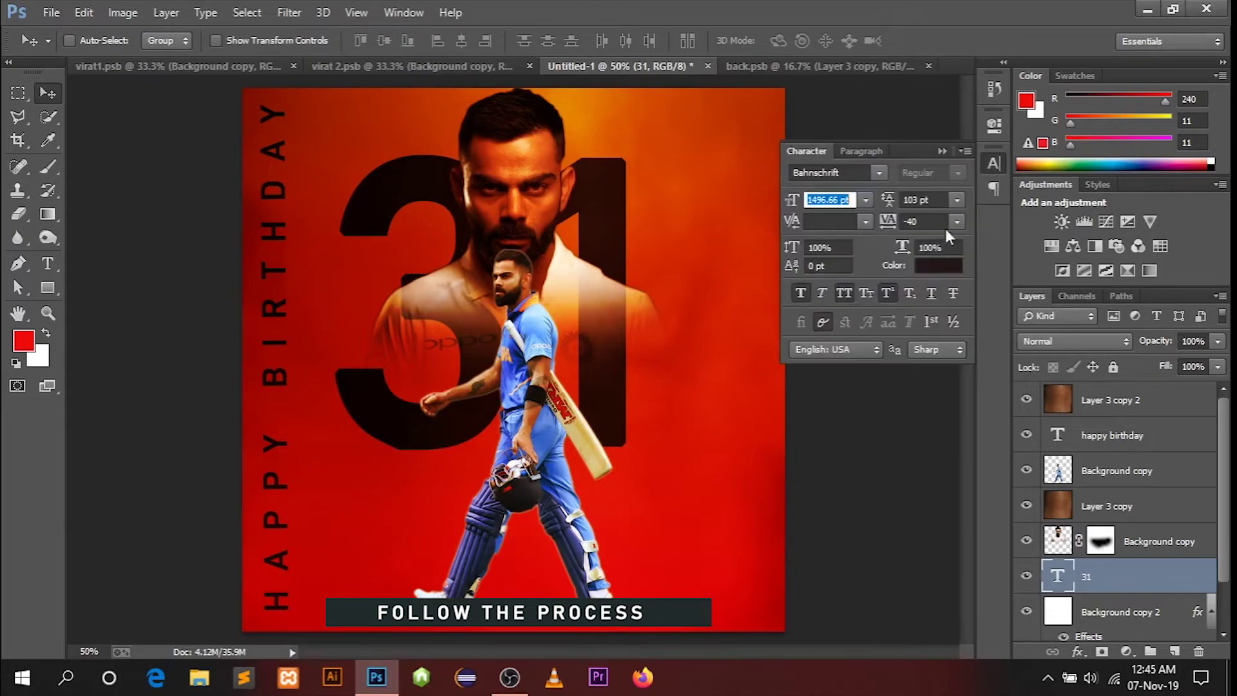
left_click(597, 291)
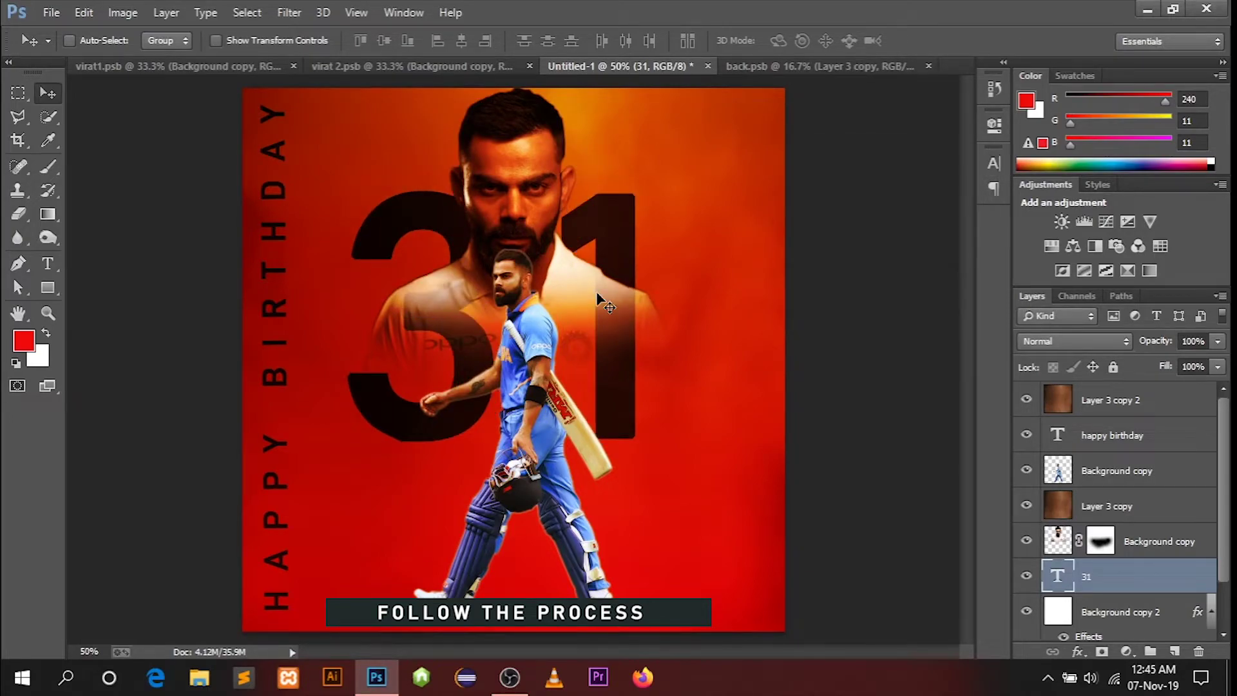
key("ctrl+t")
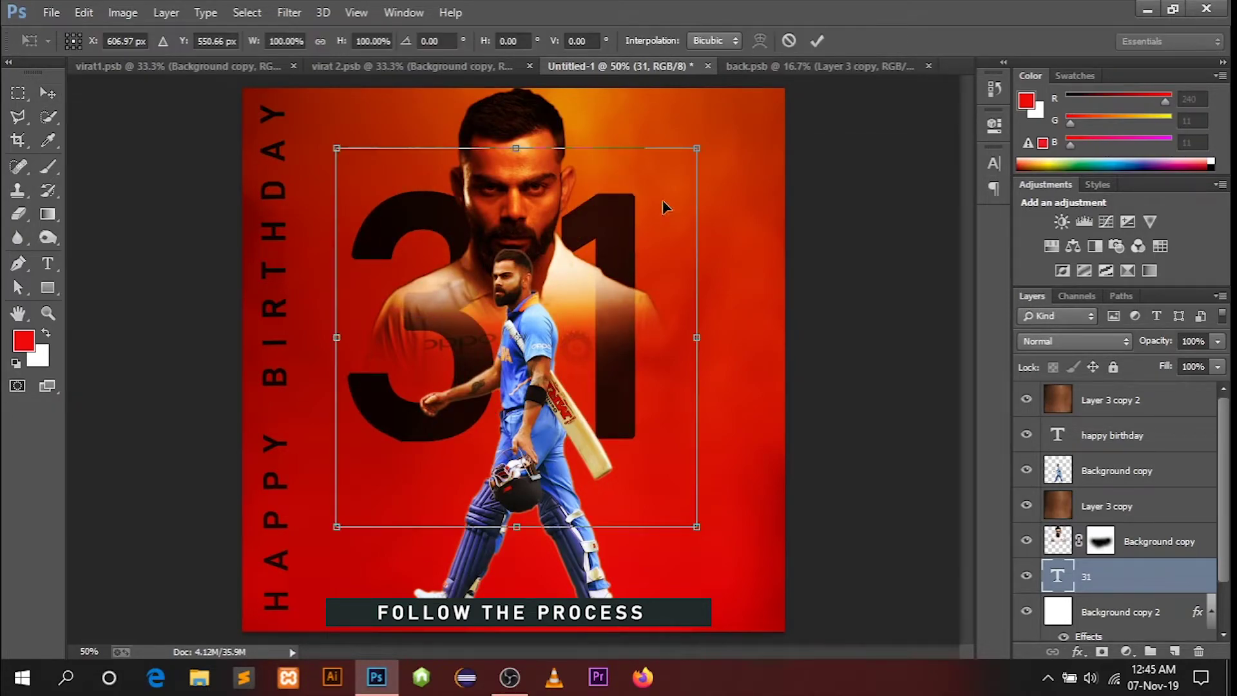
left_click_drag(702, 118, 712, 124)
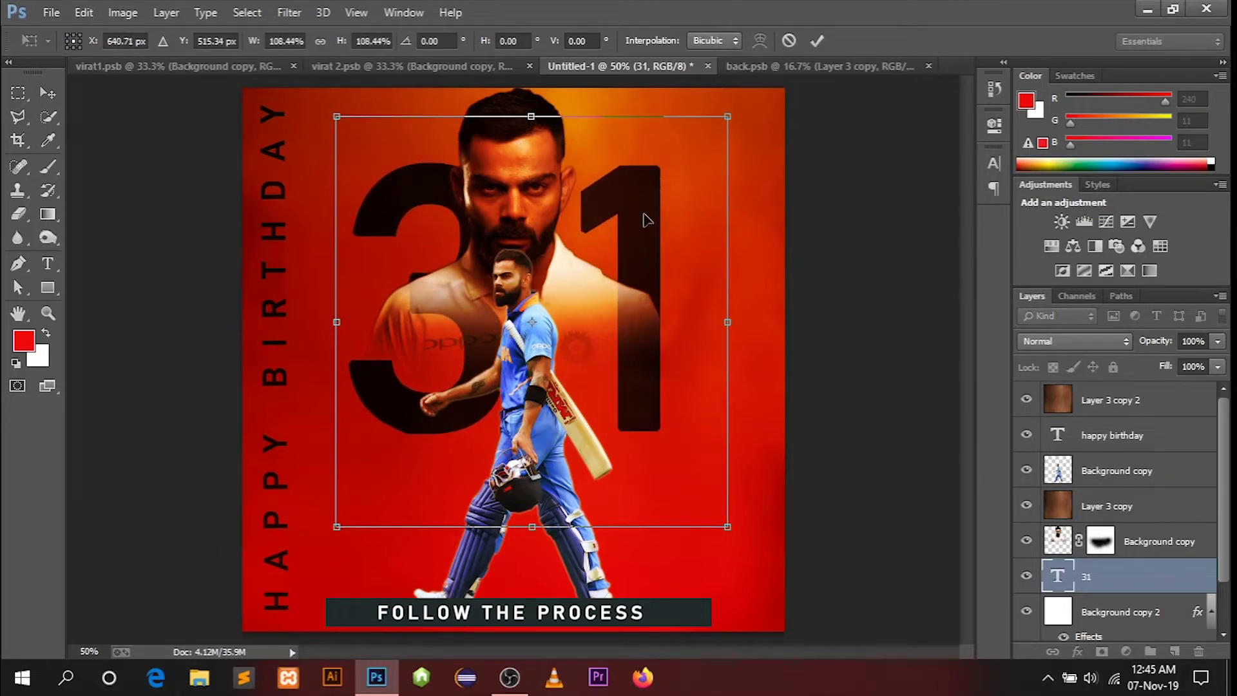
mouse_move(644, 218)
left_mouse_down()
mouse_move(620, 259)
mouse_move(624, 223)
left_mouse_up()
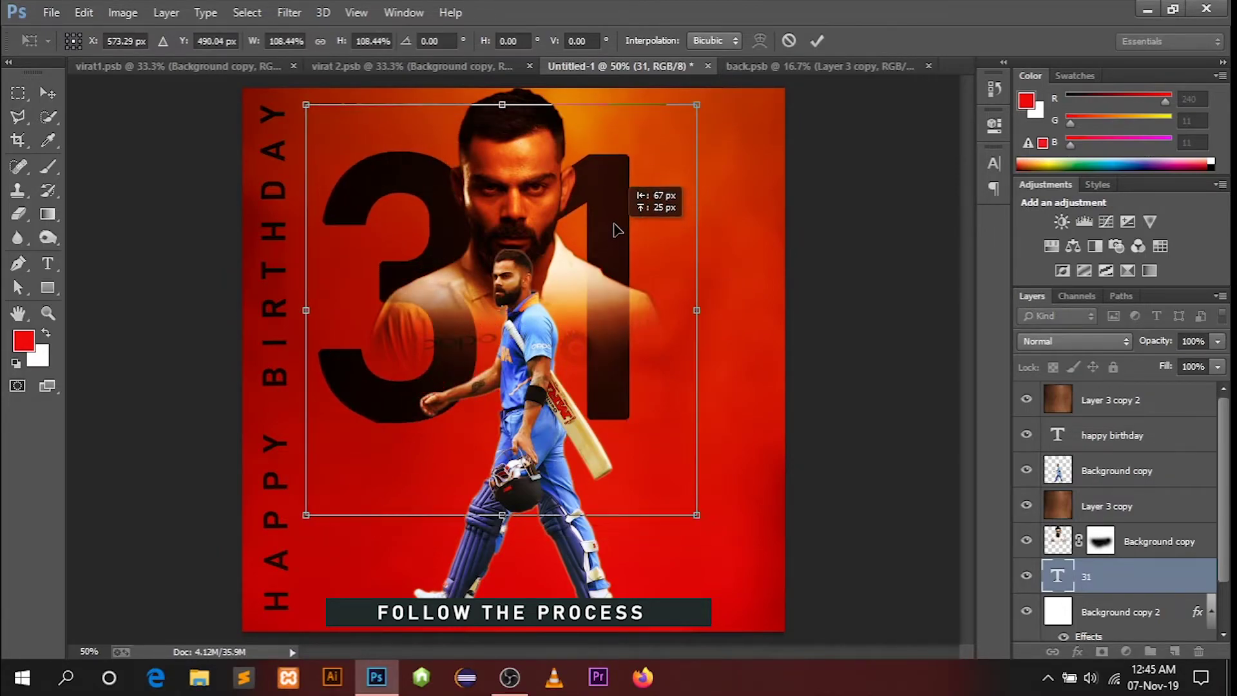
key("Return")
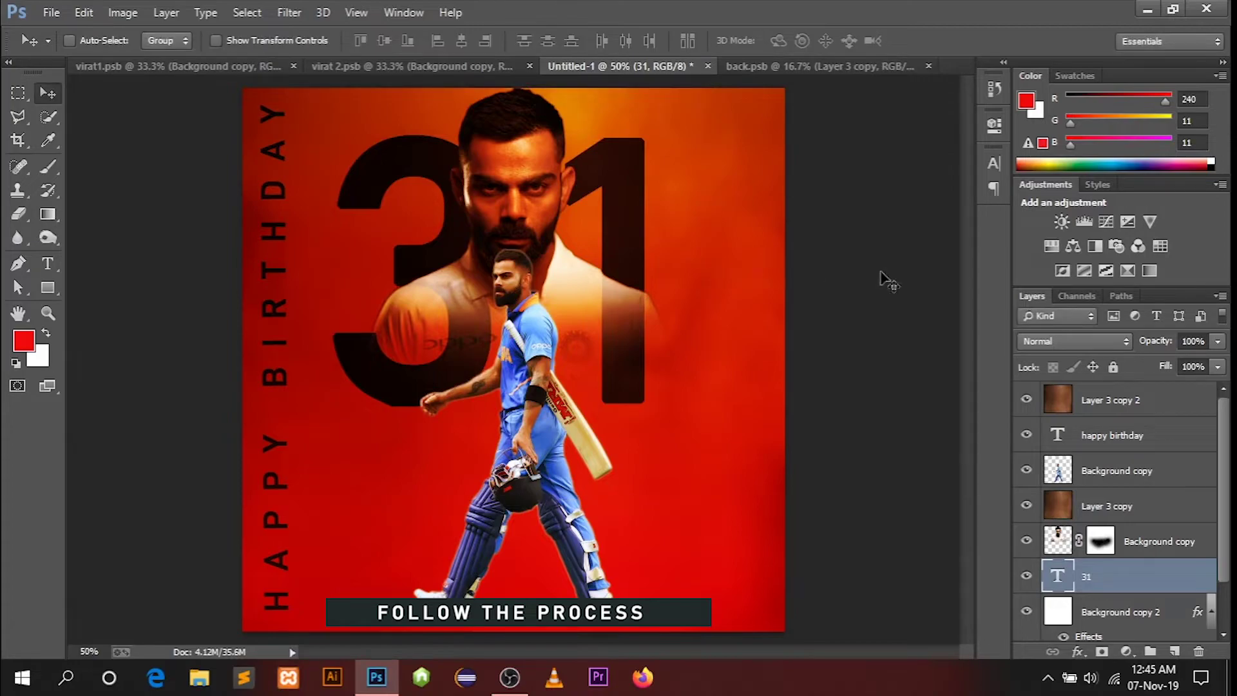
Step: Add a size 35 light grey Stroke layer style to the 31
left_click(1076, 652)
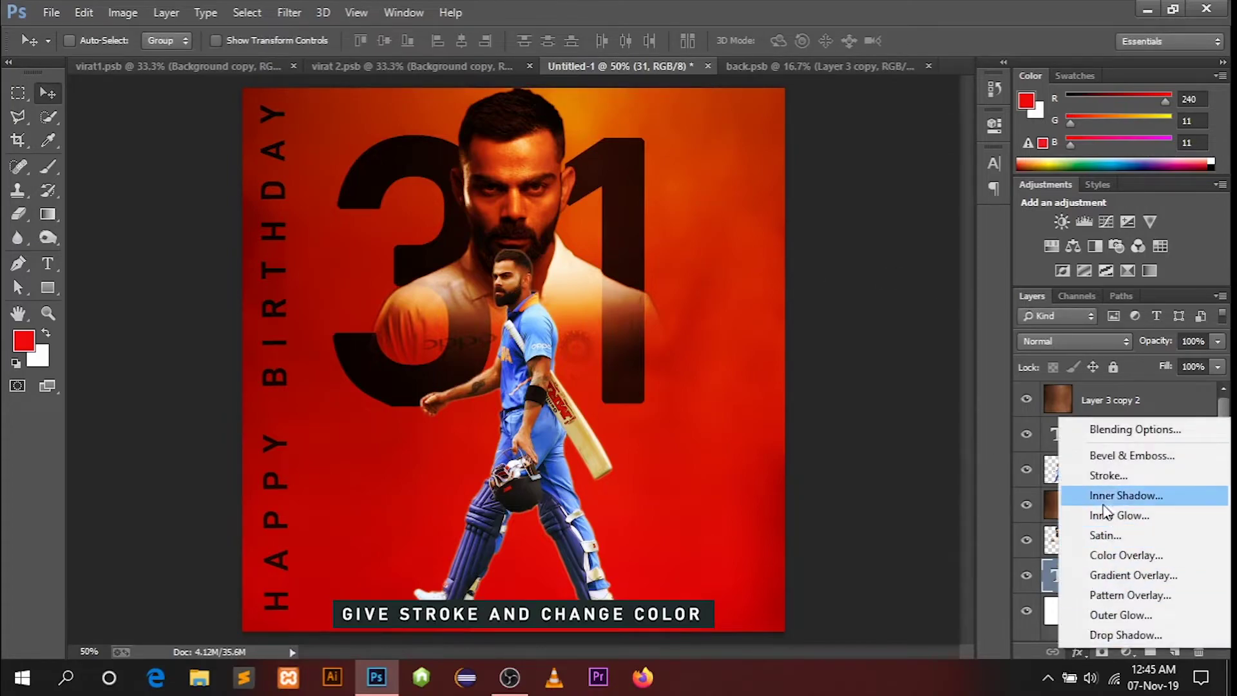
left_click(1104, 478)
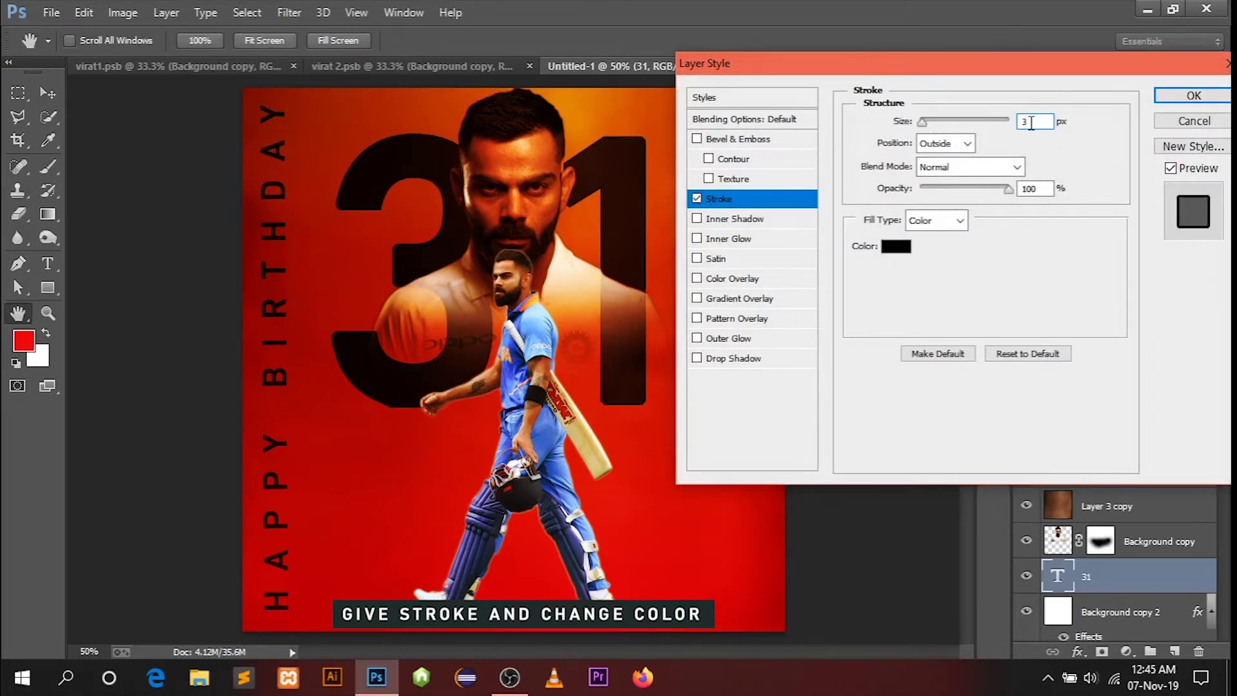
type("0")
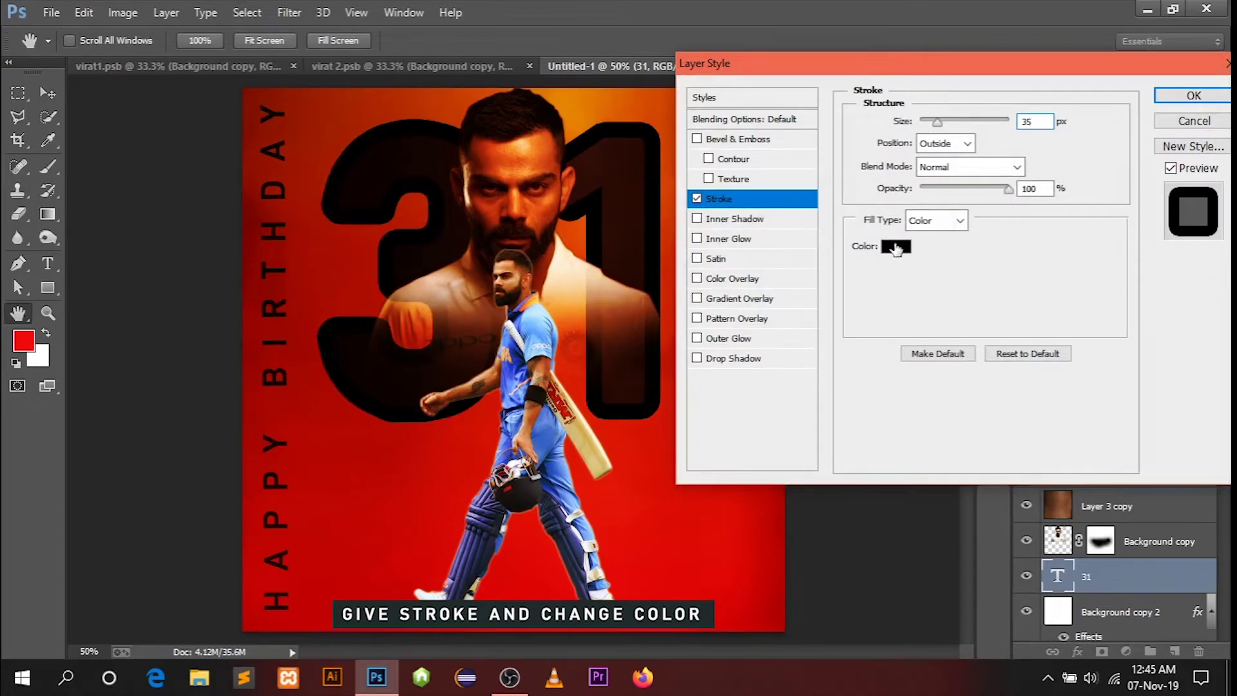
left_click(896, 247)
left_click(768, 157)
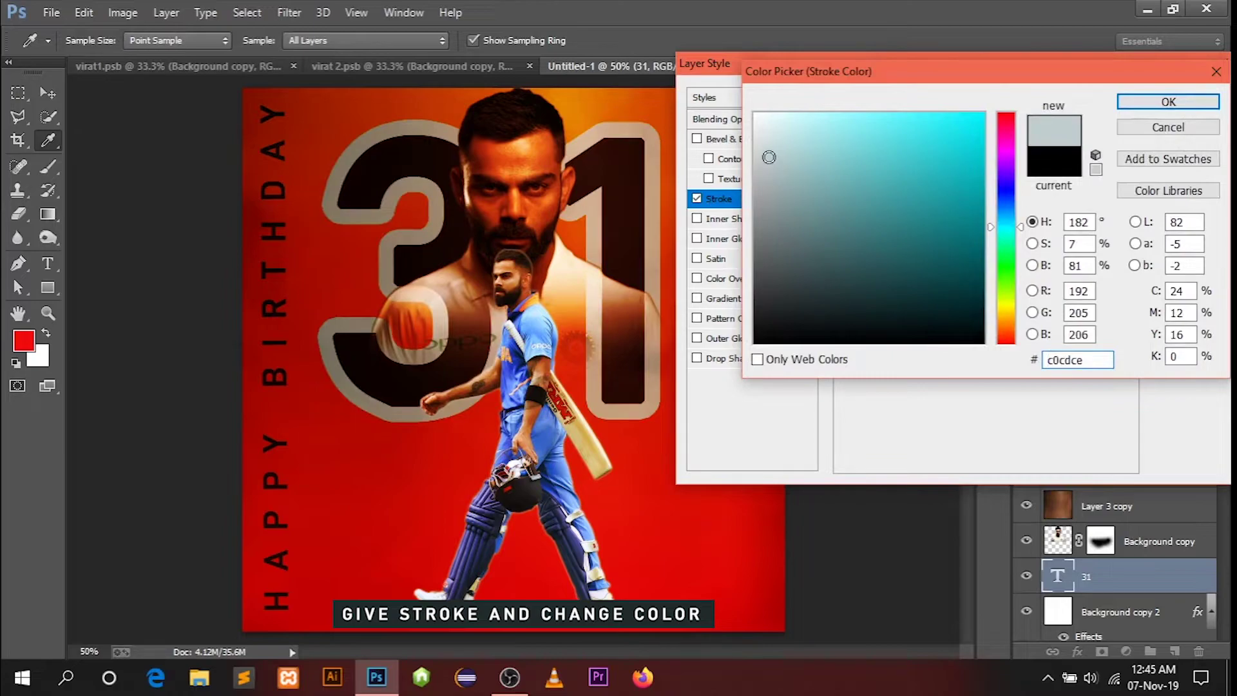
mouse_move(768, 157)
left_mouse_down()
mouse_move(760, 170)
mouse_move(761, 153)
left_mouse_up()
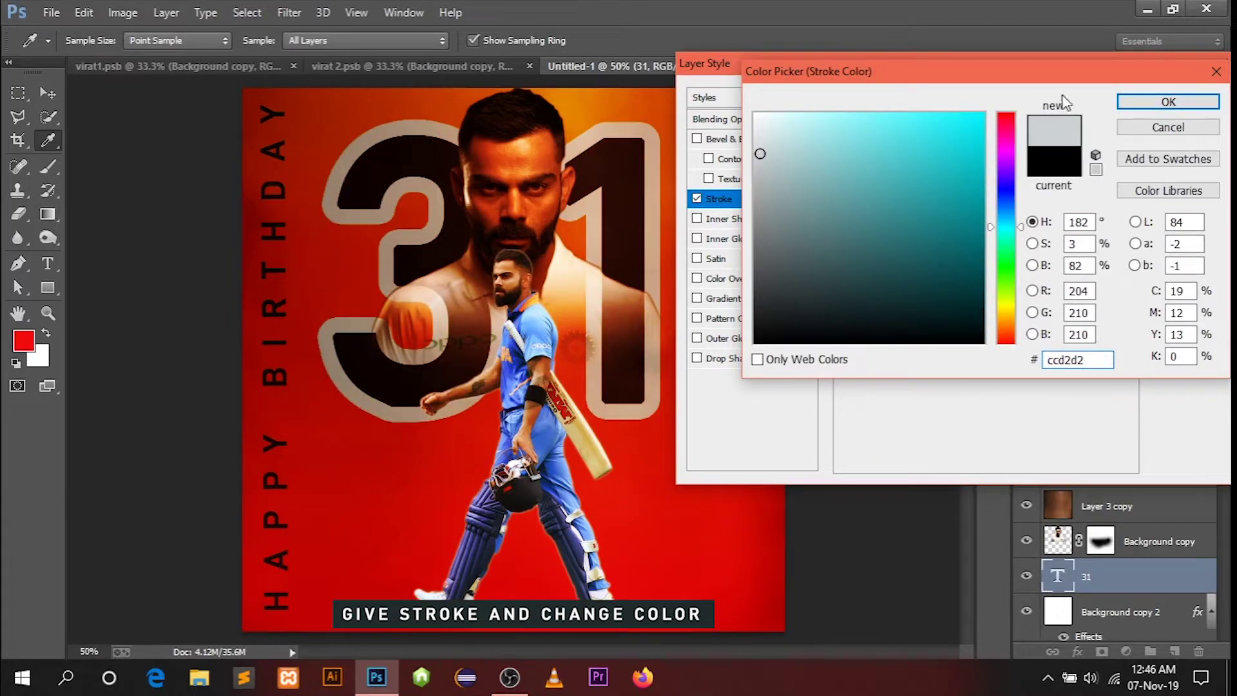
left_click(1142, 105)
left_click(1190, 95)
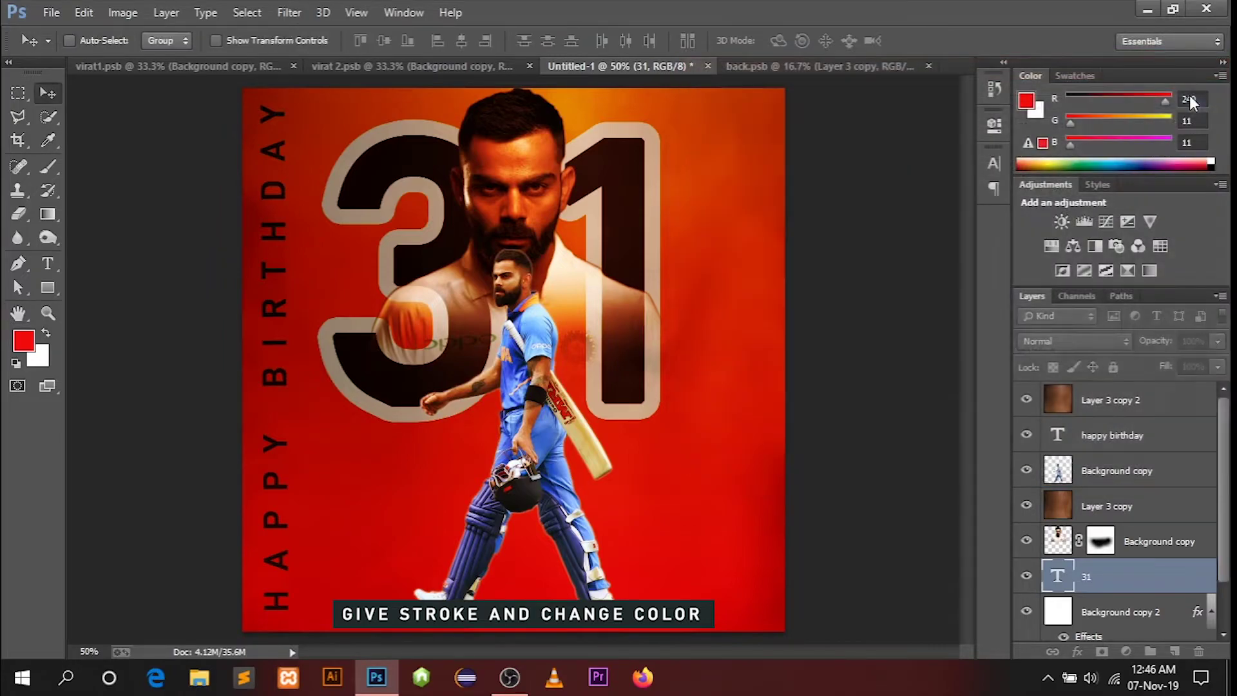
Step: Lower the 31 layer's Fill to 3% and nudge it slightly right and down
left_click(1216, 367)
left_click_drag(1151, 387, 1128, 385)
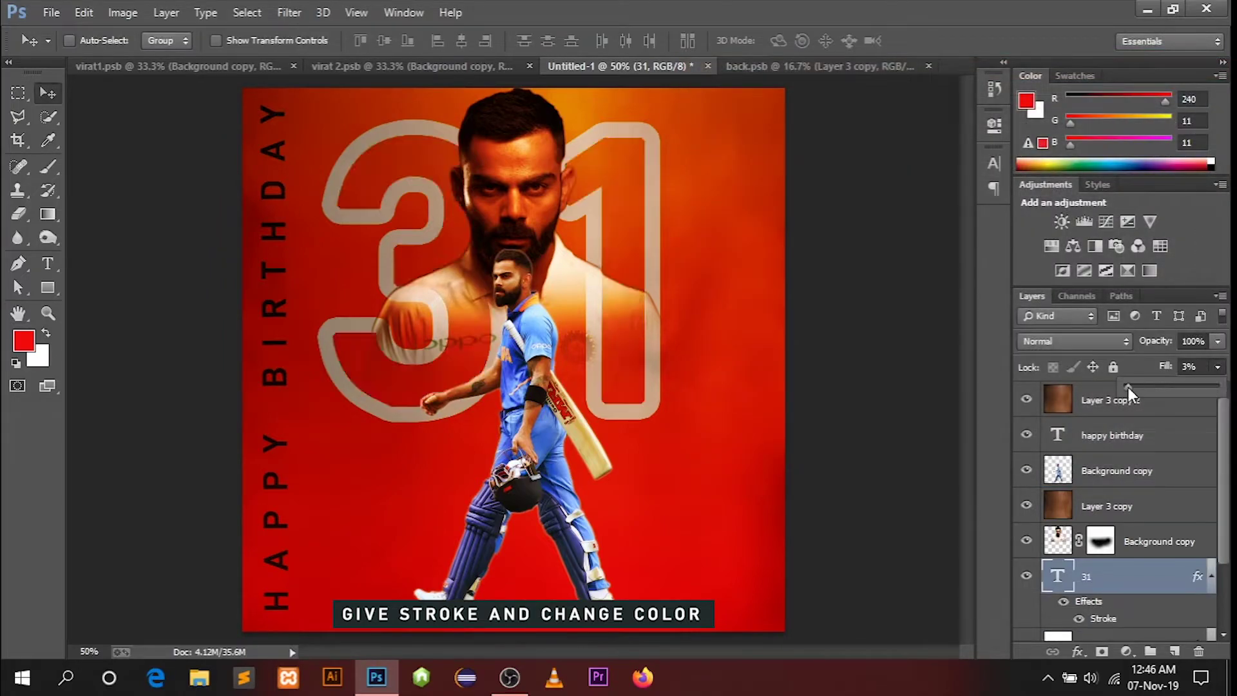
left_click(1218, 367)
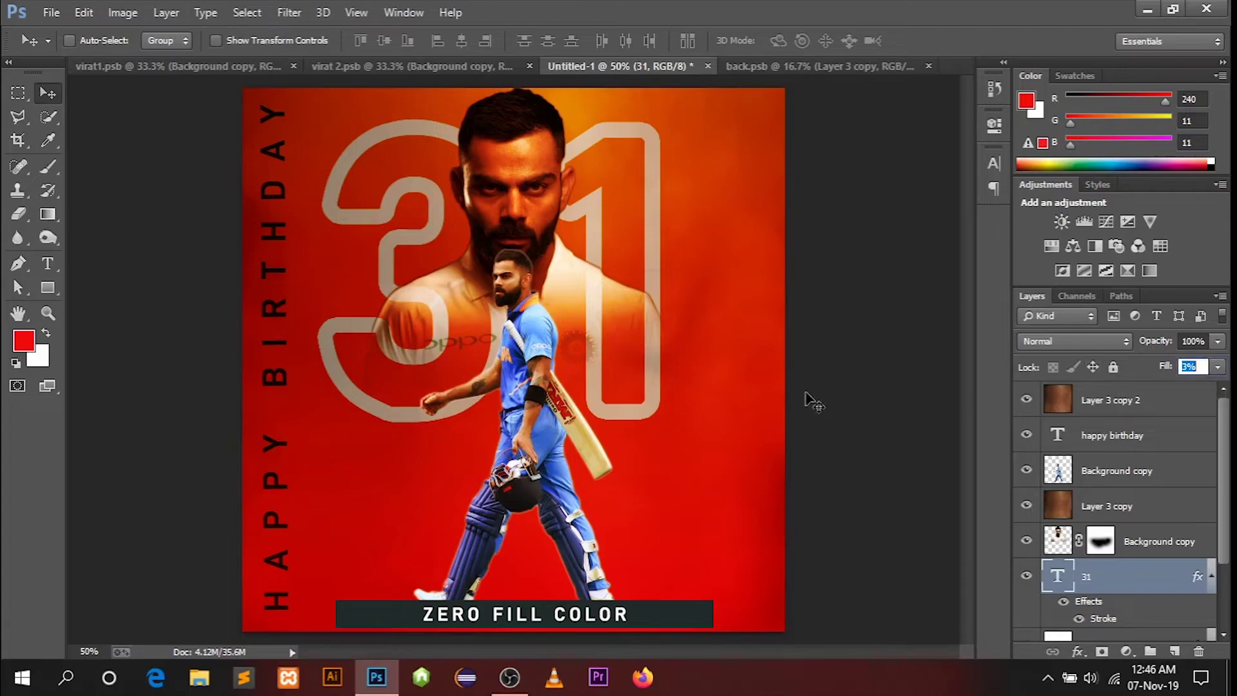
left_click_drag(657, 377, 660, 393)
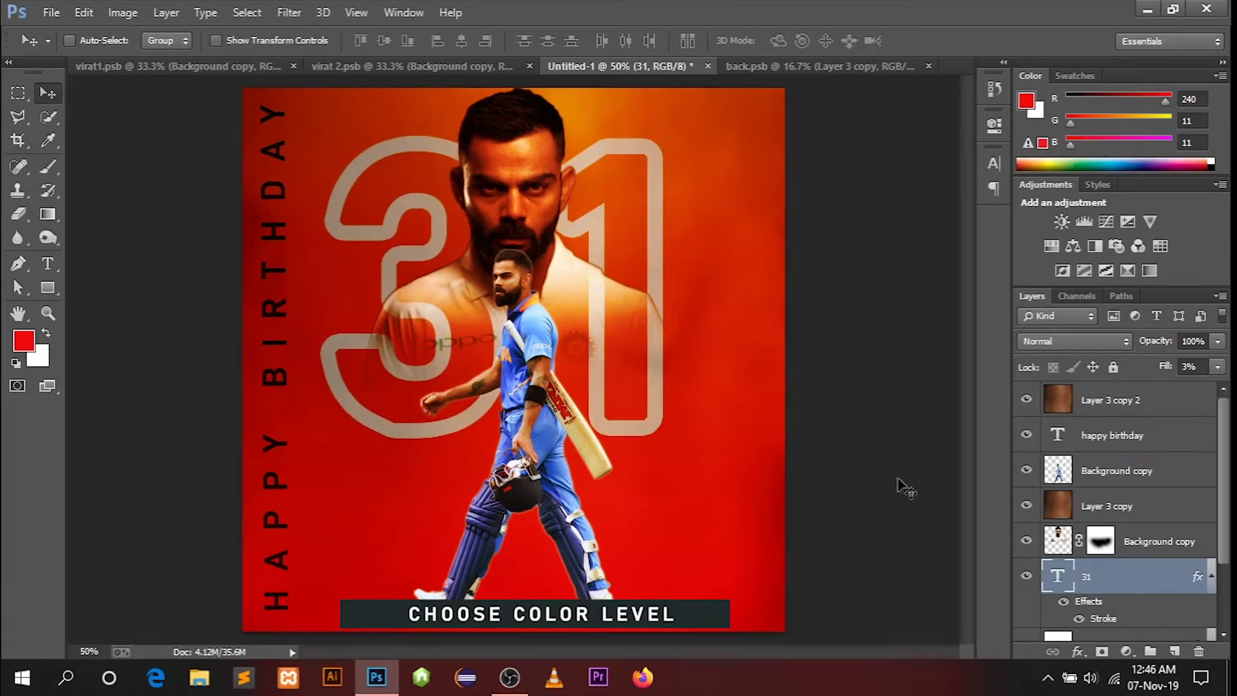
Step: Add a Levels adjustment layer at the top with input levels 15 and 238
left_click(1121, 415)
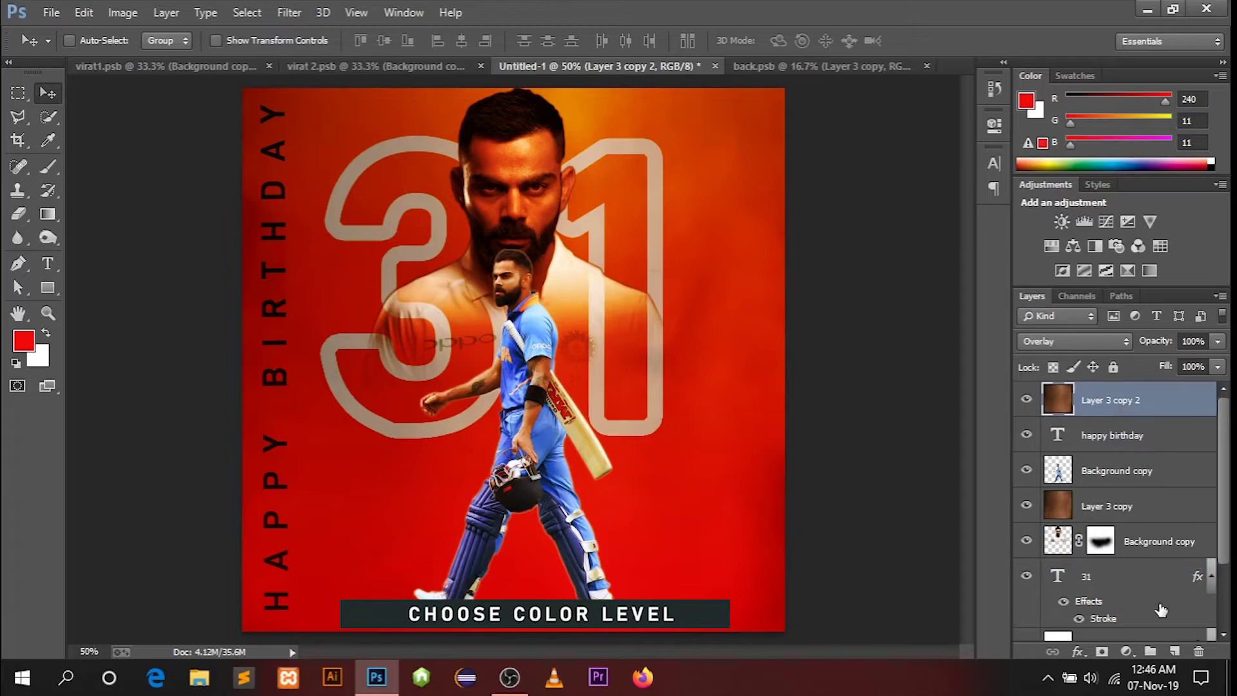
left_click(1127, 651)
left_click(1099, 344)
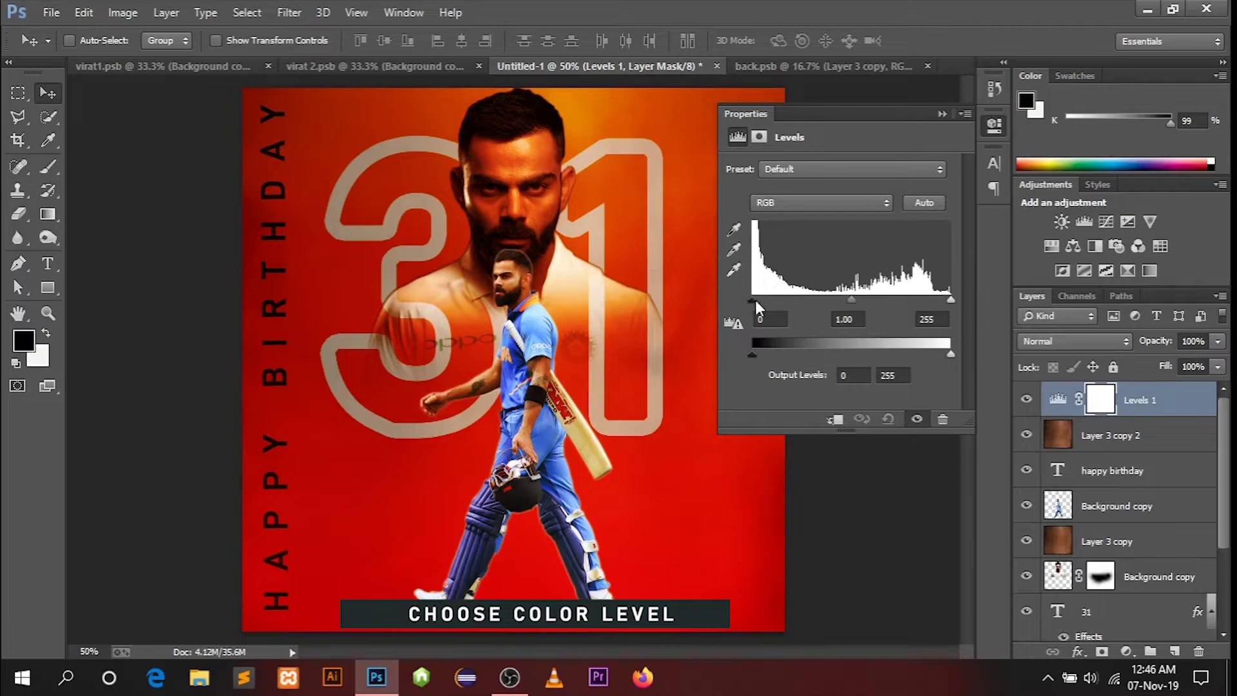
left_click_drag(752, 300, 764, 300)
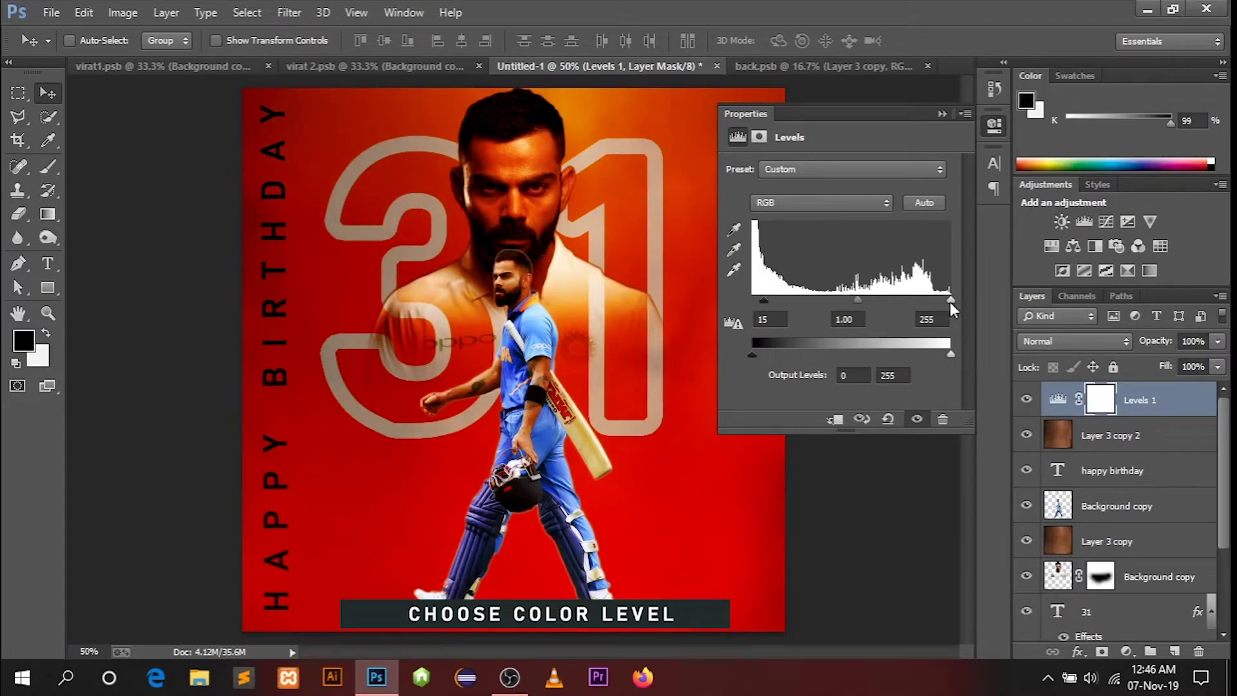
left_click_drag(950, 301, 938, 298)
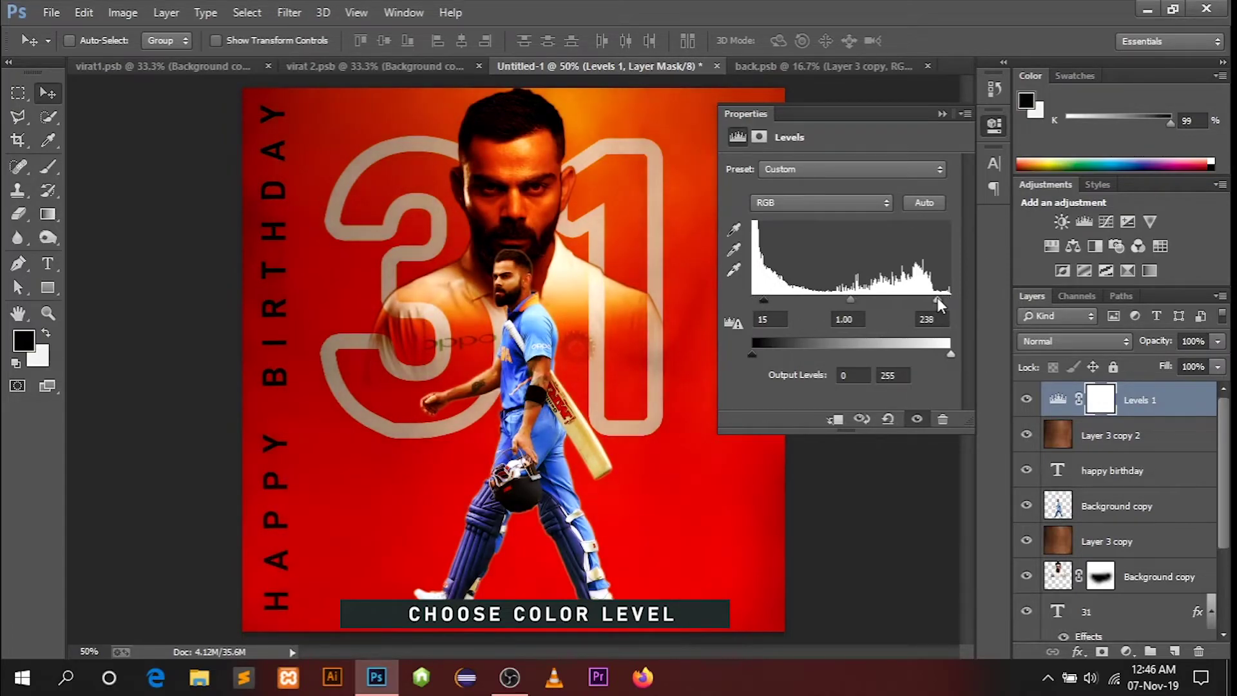
left_click(942, 114)
Step: Add a Curves adjustment layer with the curve raised to brighten the image
left_click(1127, 652)
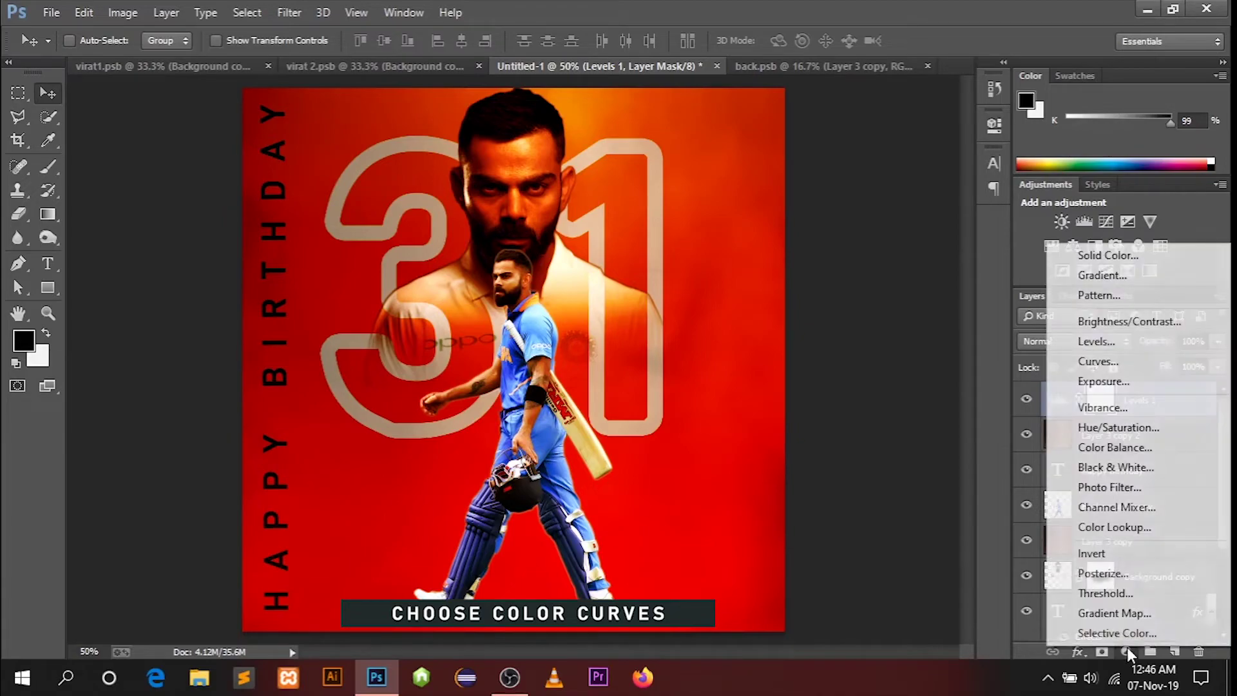
left_click(1103, 362)
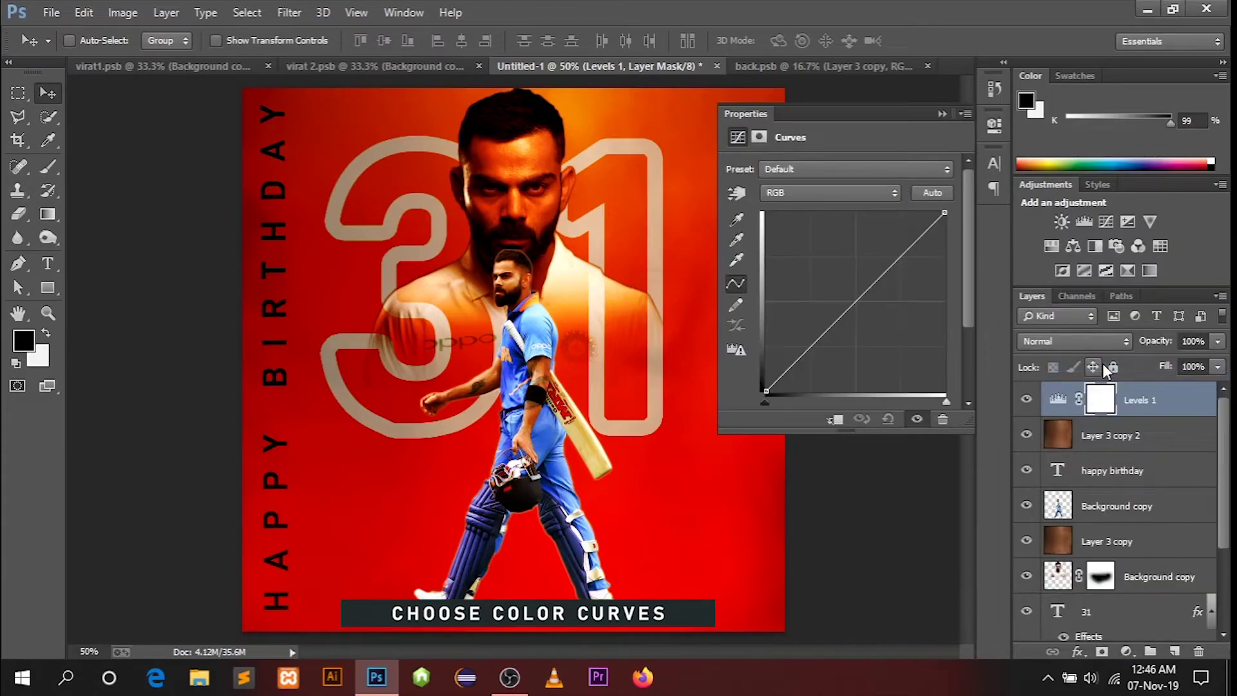
left_click_drag(860, 292, 851, 282)
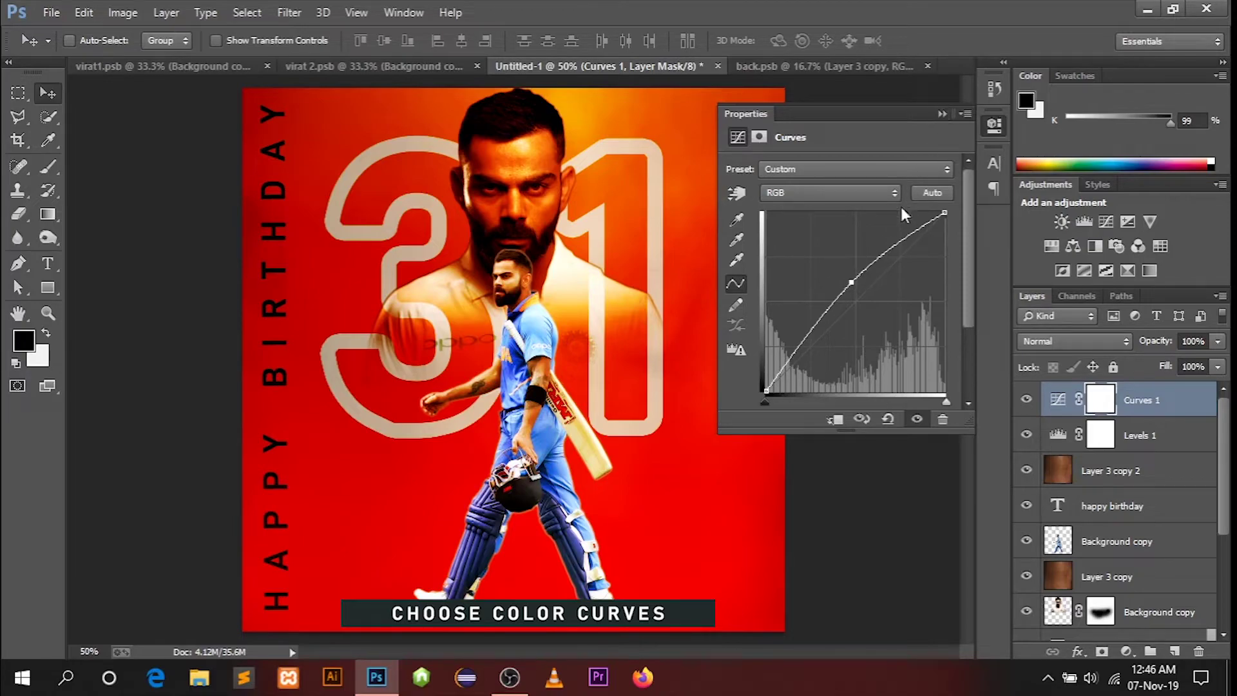
left_click_drag(865, 271, 864, 274)
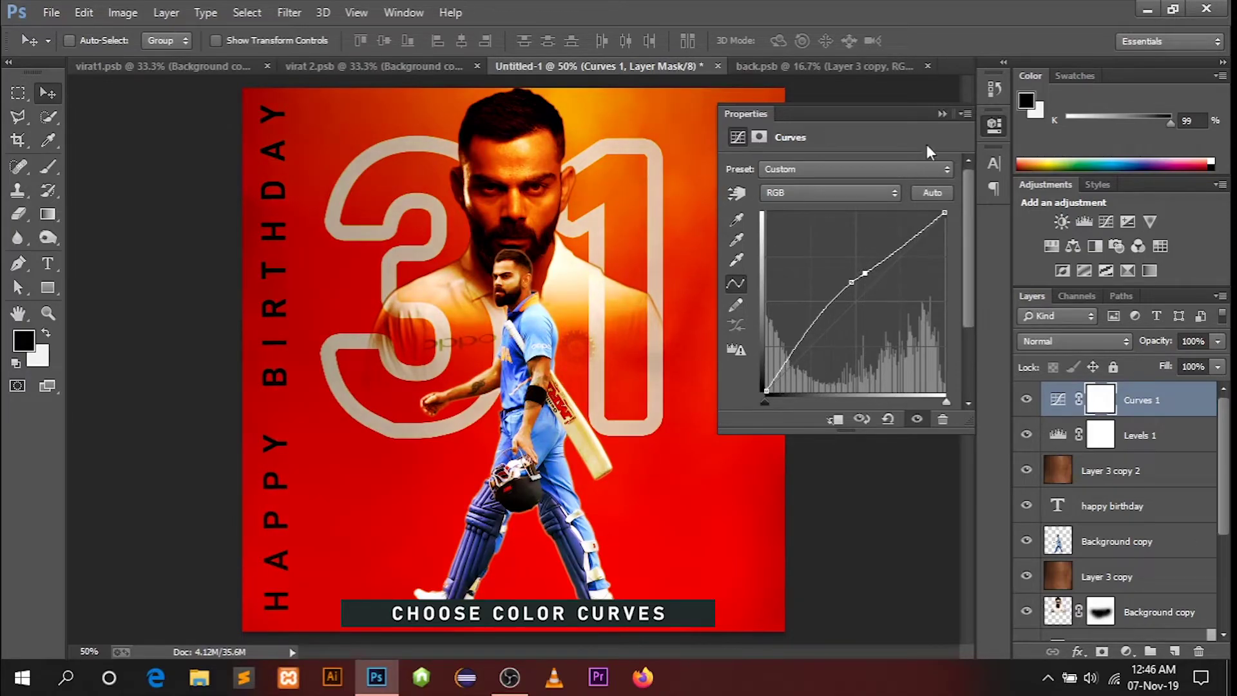
Step: Add a Color Lookup adjustment and preview presets from 2Strip.look through Kodak 5205 Fuji 3510
left_click(940, 113)
left_click(1125, 651)
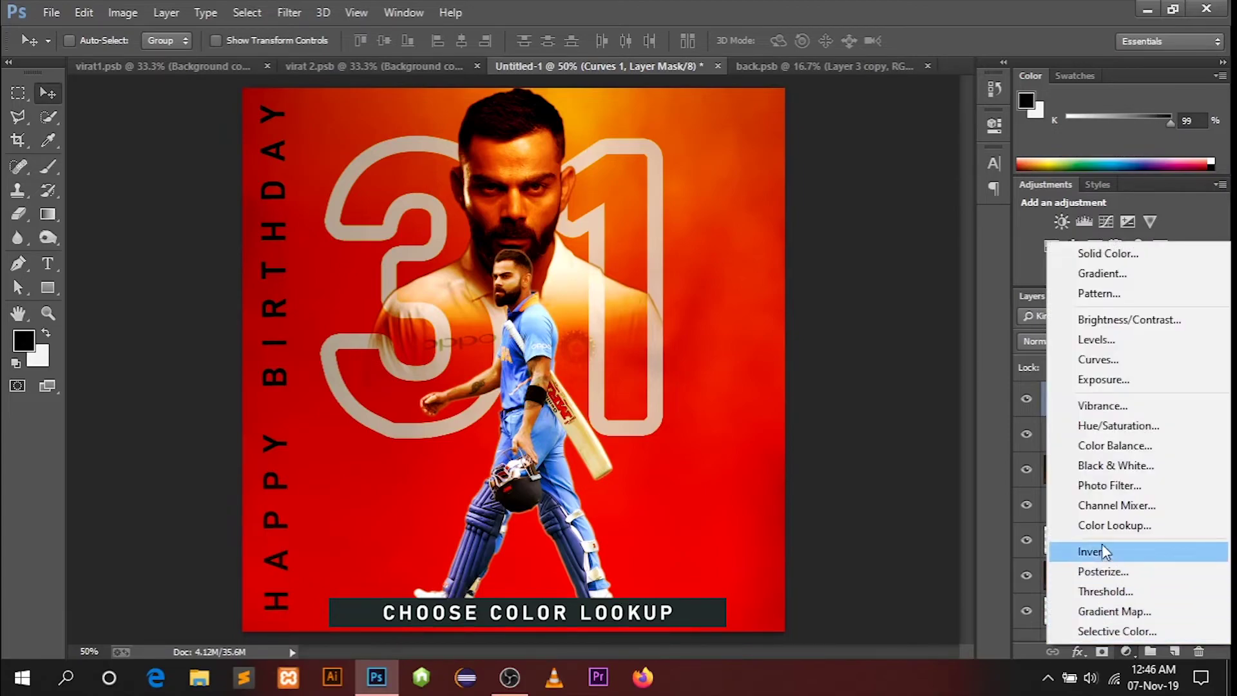
left_click(1102, 527)
left_click(876, 171)
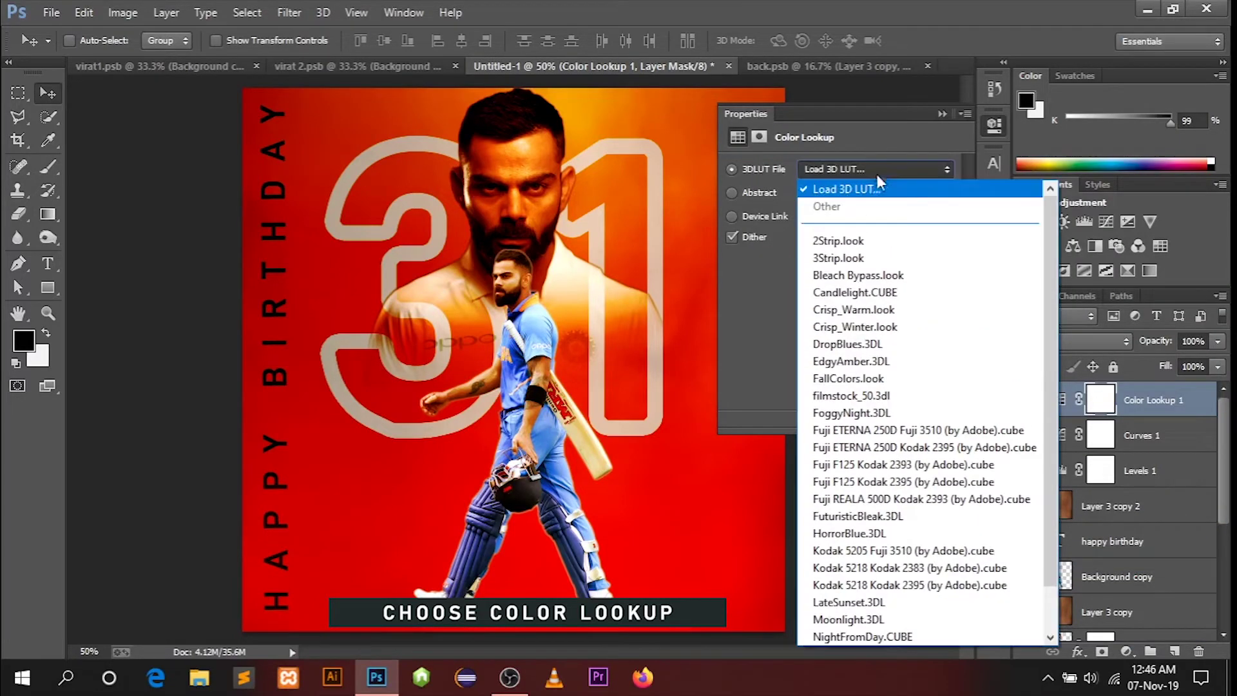
left_click(883, 242)
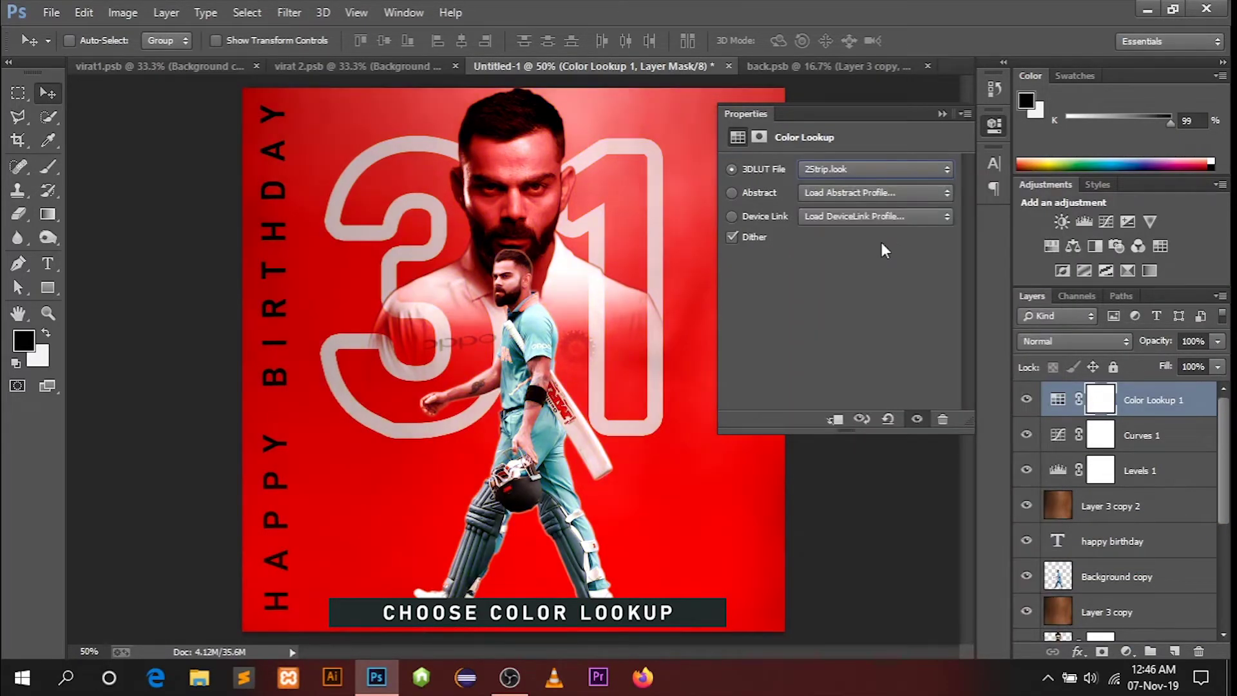
key("Down")
key("Down")
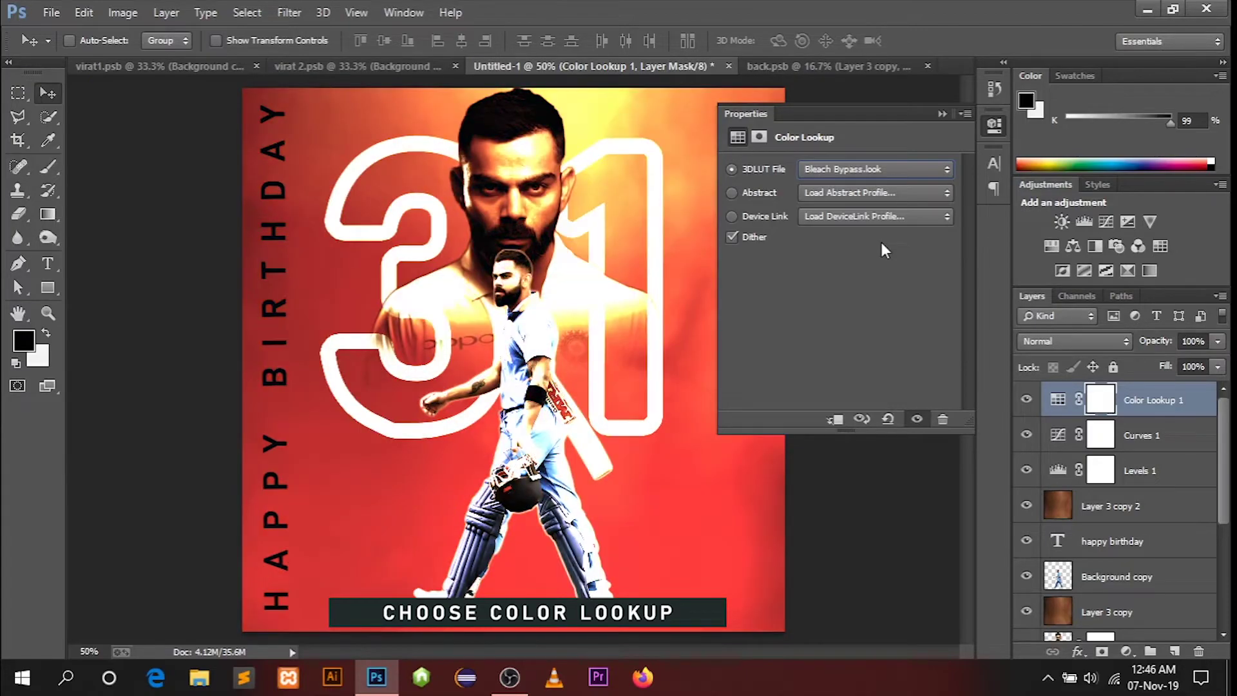
key("Down")
key("Down")
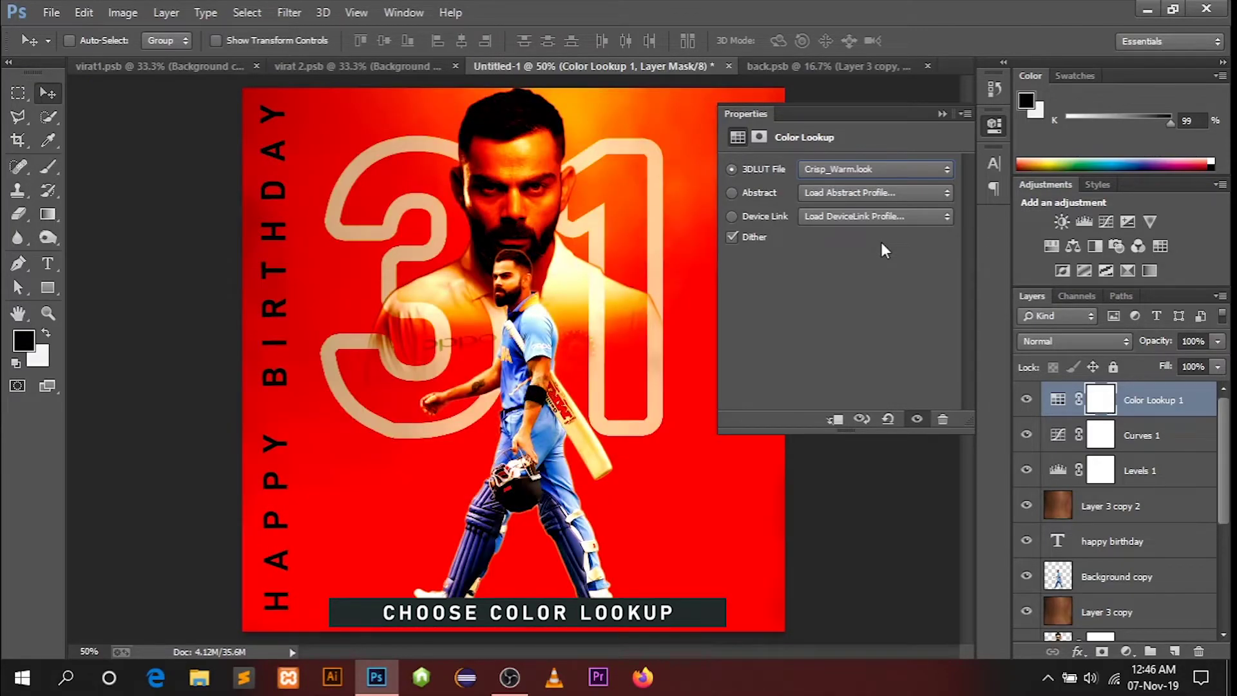
key("Down")
key("Down")
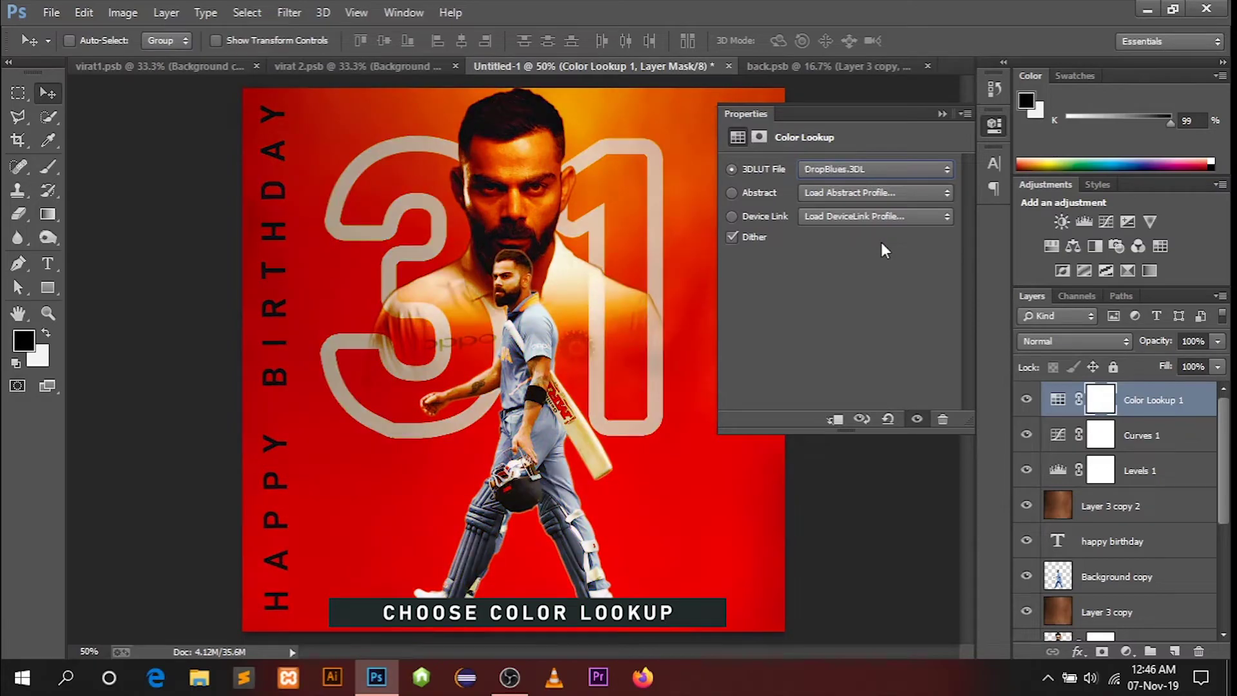
key("Down")
key("Down")
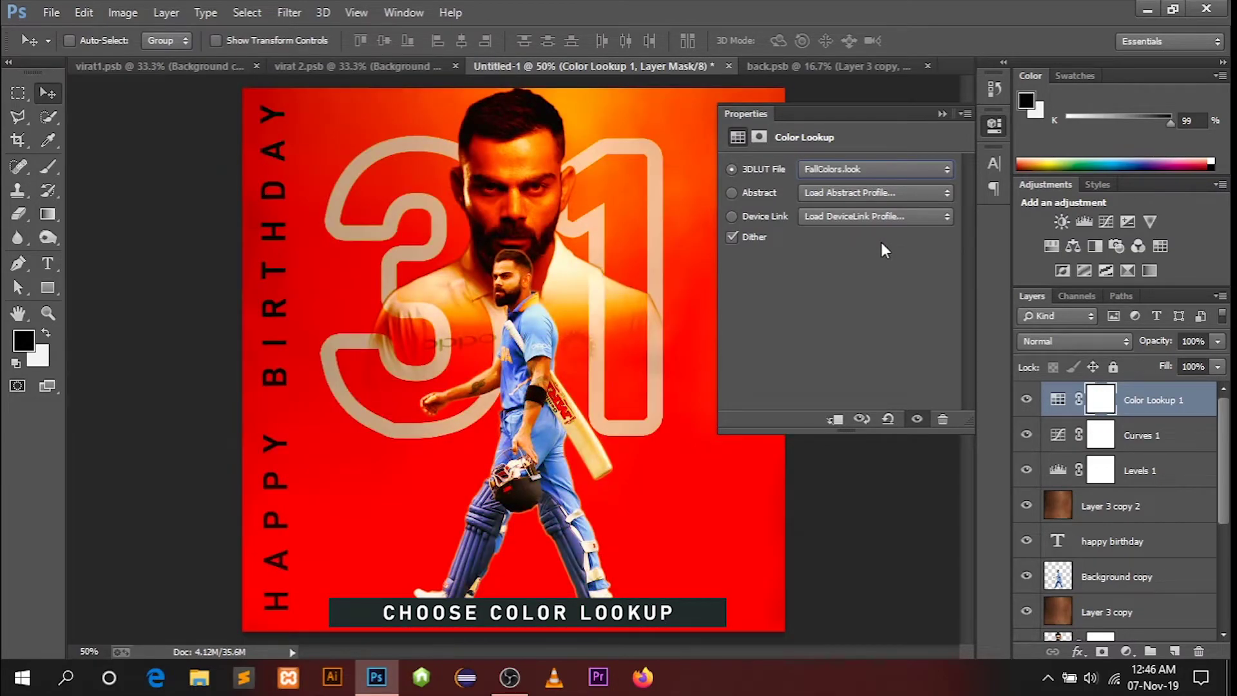
key("Down")
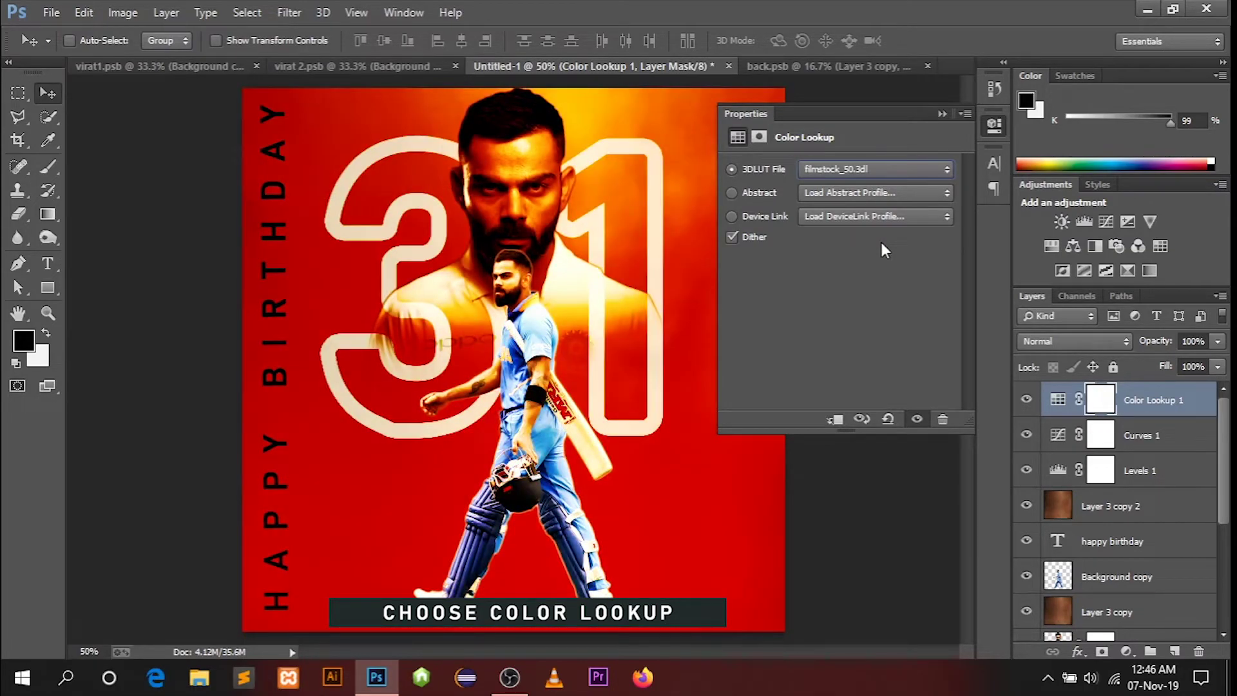
key("Down")
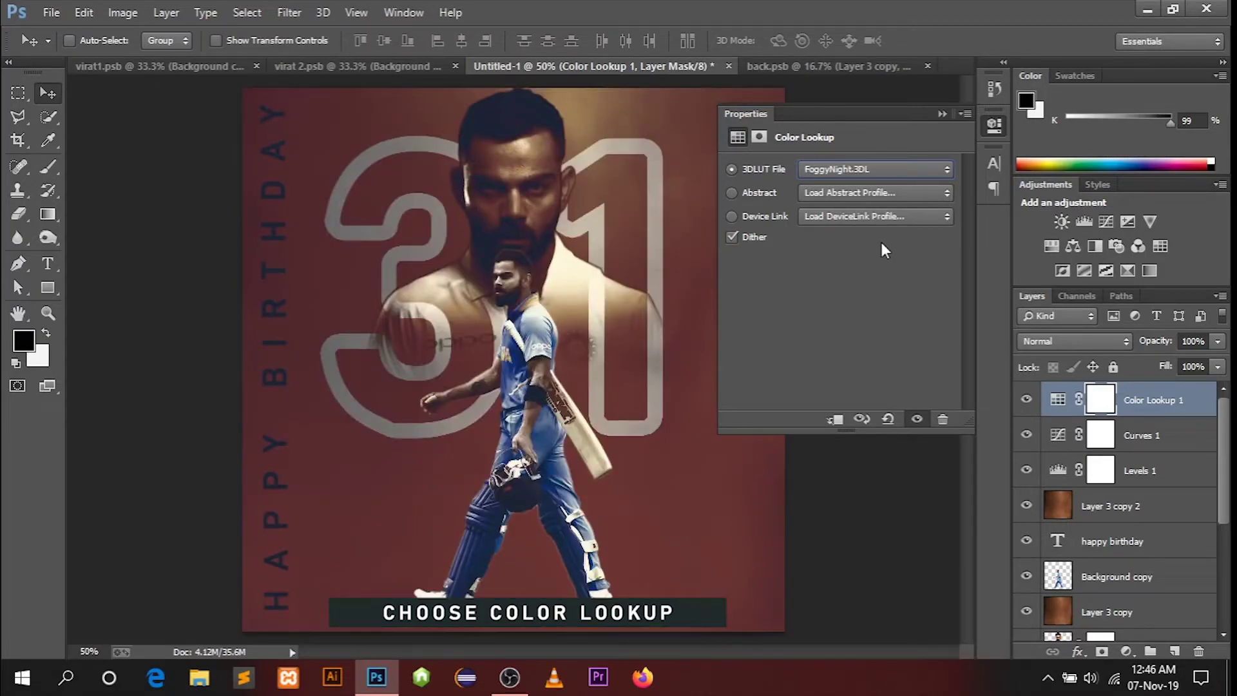
key("Down")
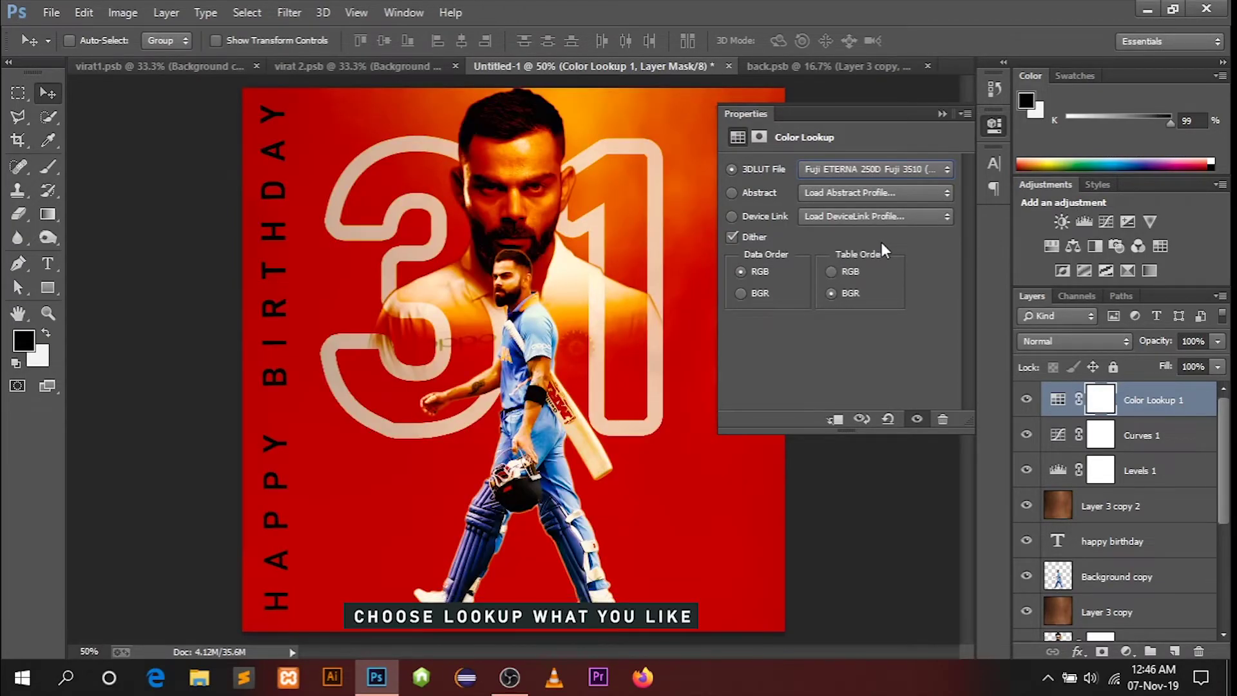
key("Down")
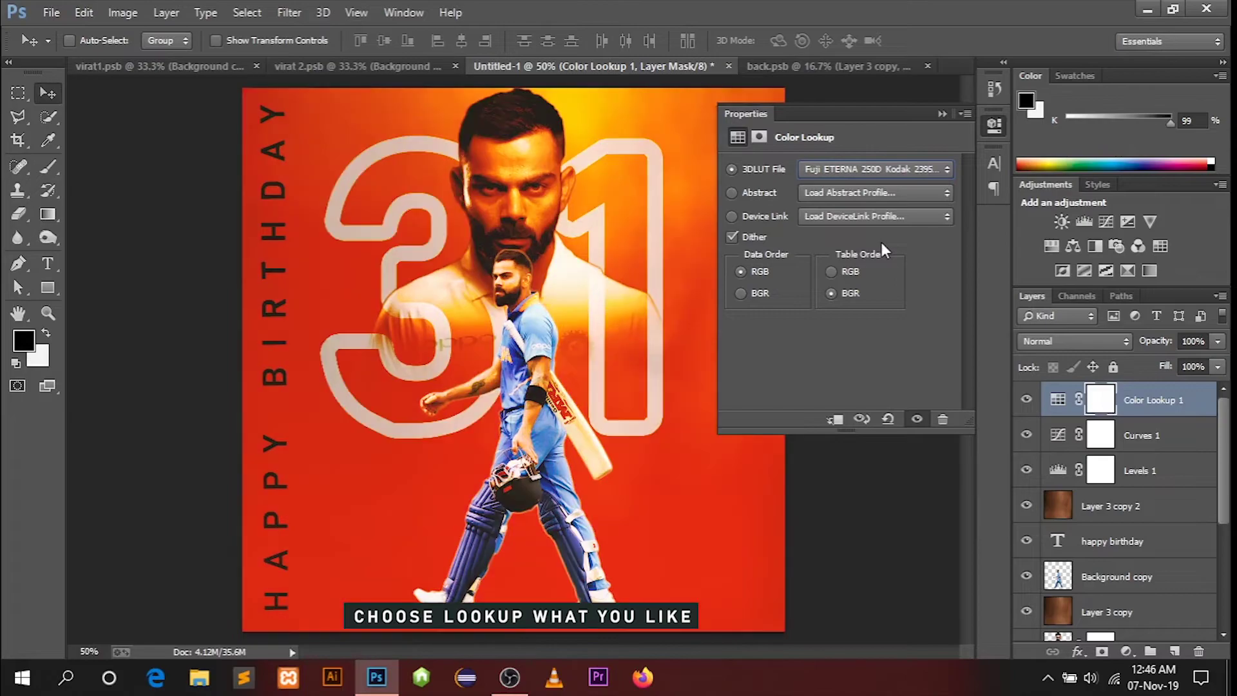
key("Down")
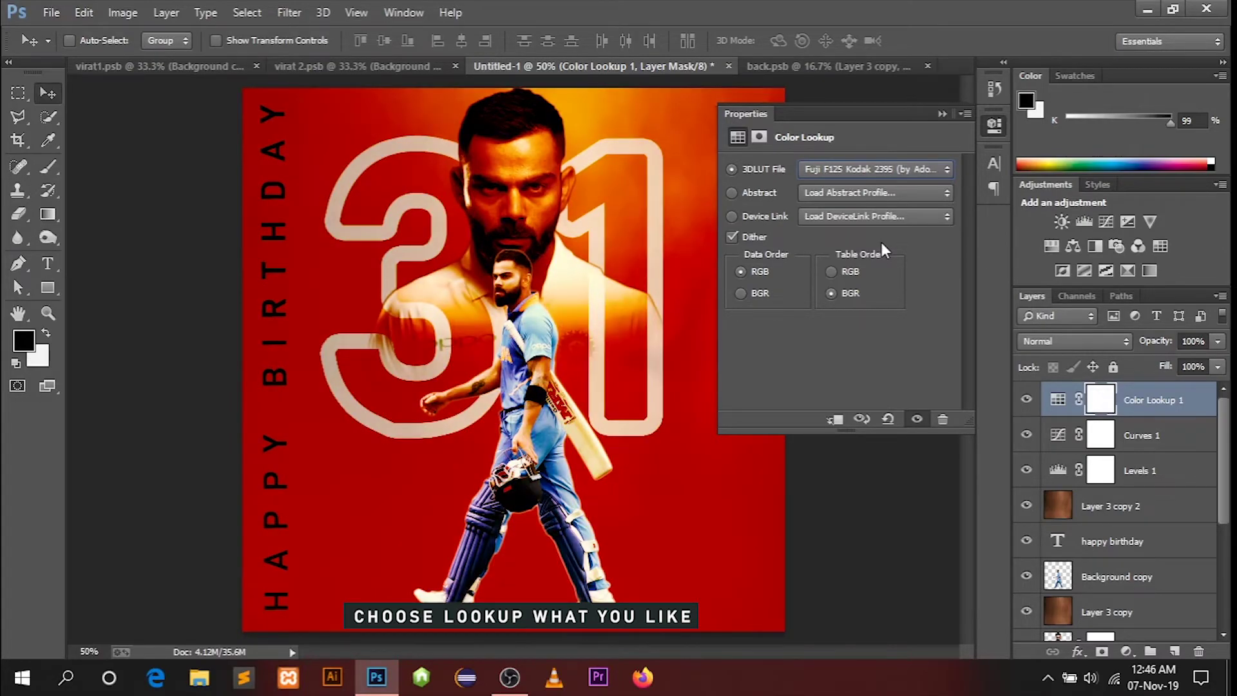
key("Down")
key("Down")
key("Down")
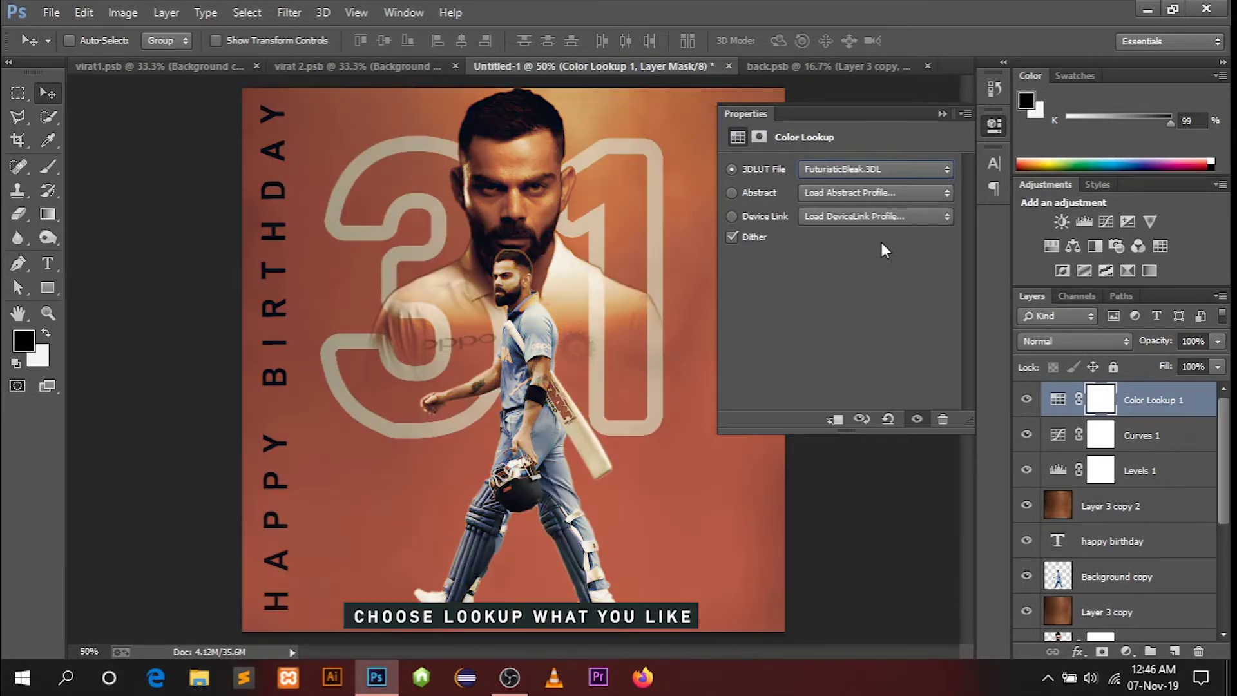
key("Down")
key("Down")
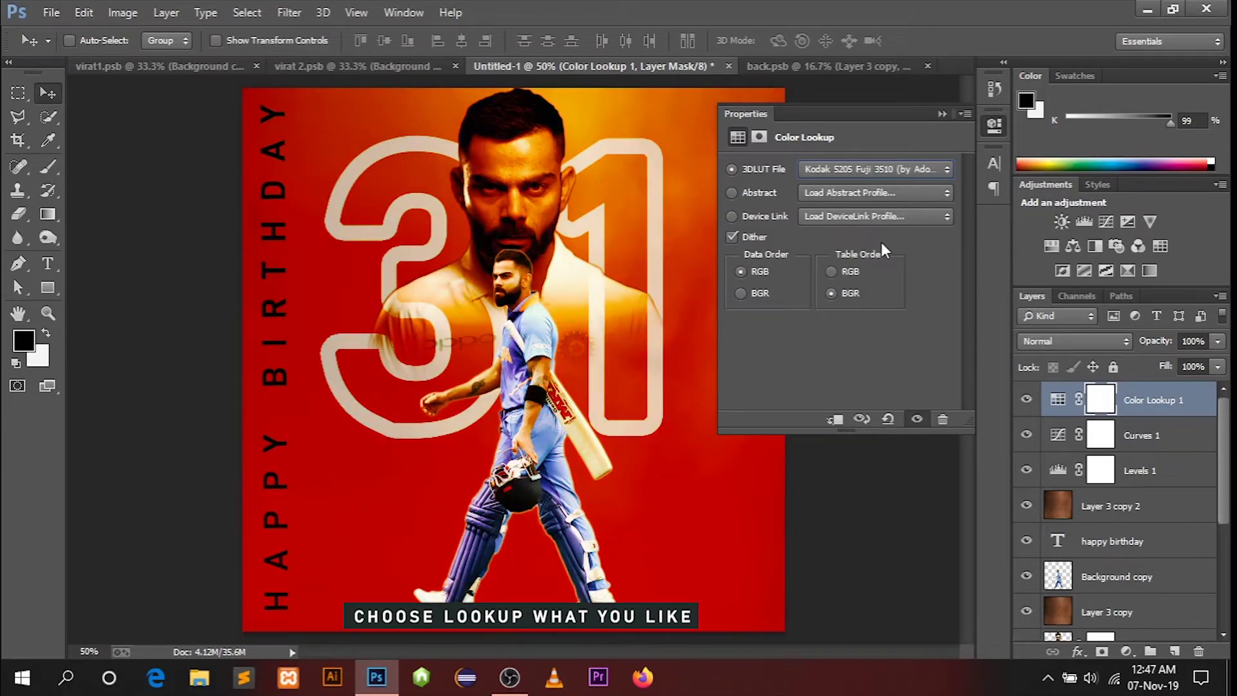
key("Down")
key("Down")
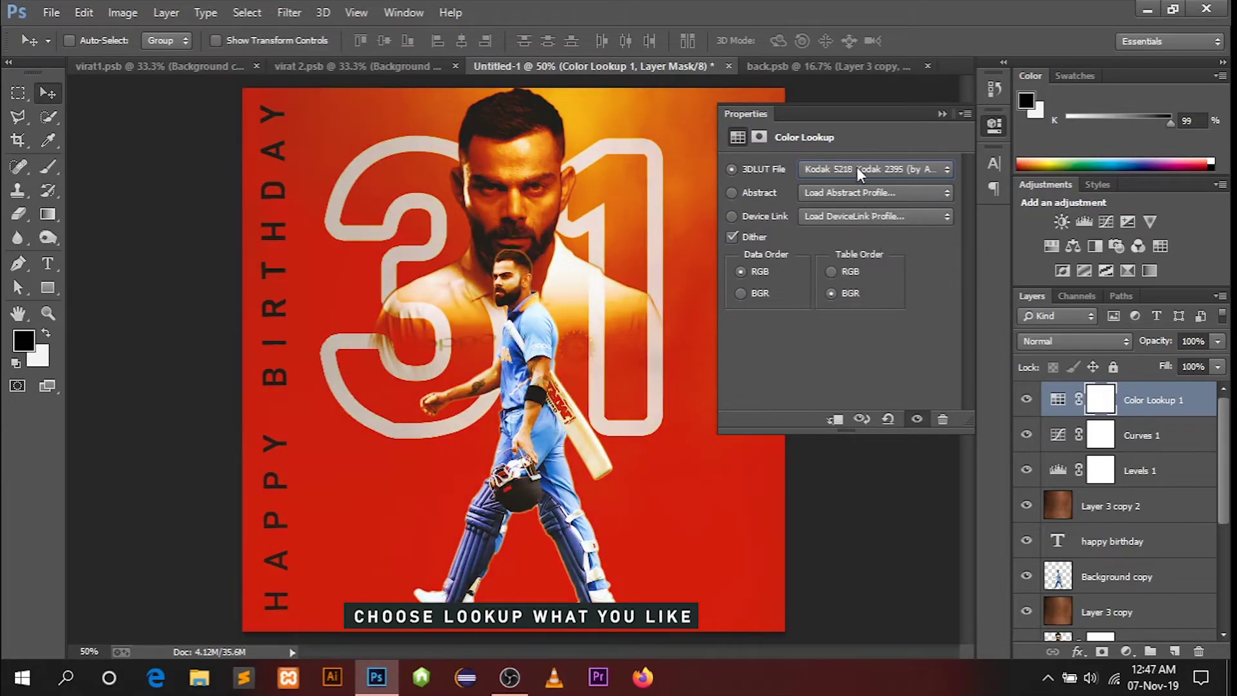
Step: Compare 2Strip.look with 3Strip.look and keep 3Strip.look as the 3DLUT File
left_click(857, 167)
left_click(857, 192)
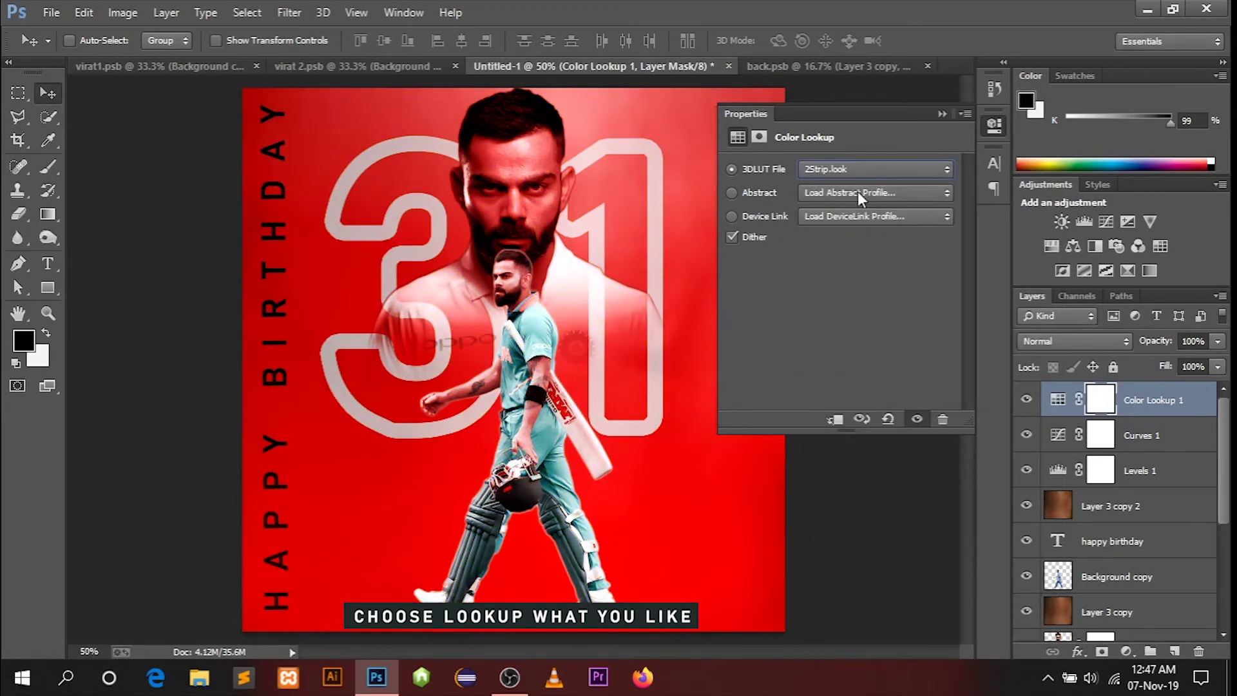
key("Down")
key("Up")
key("Down")
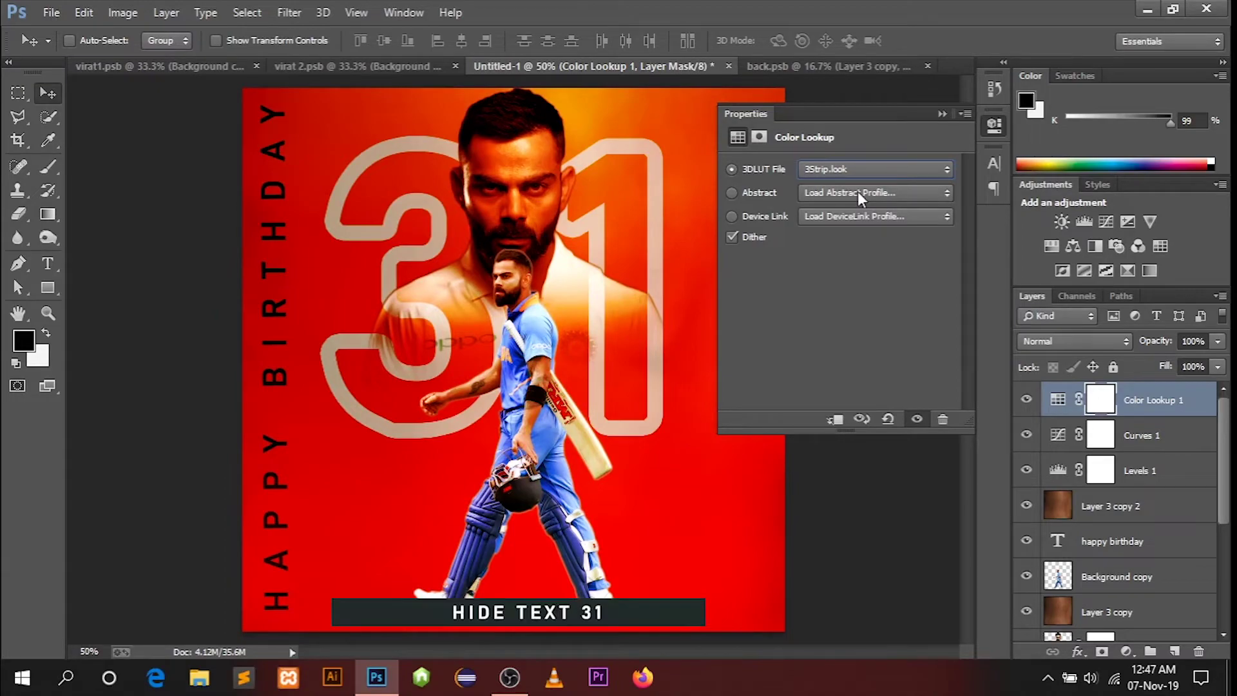
left_click(943, 114)
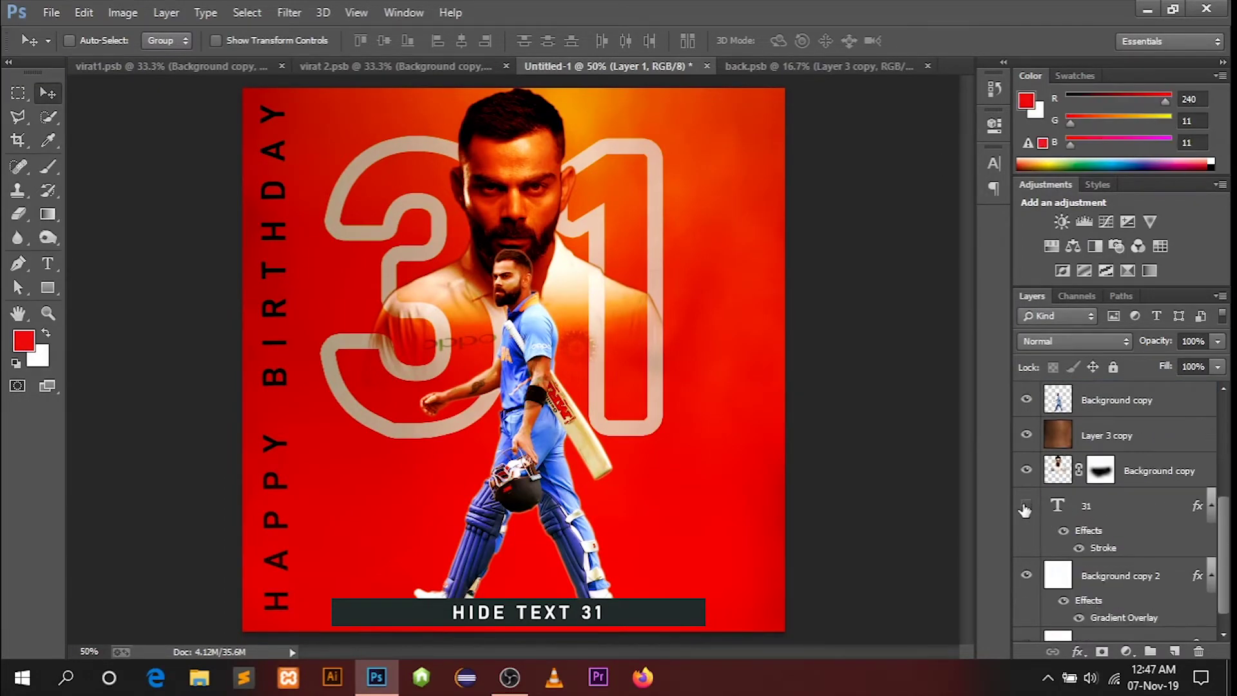
Step: Hide the outlined 31 and start a 36 pt text entry on the canvas
left_click(1026, 507)
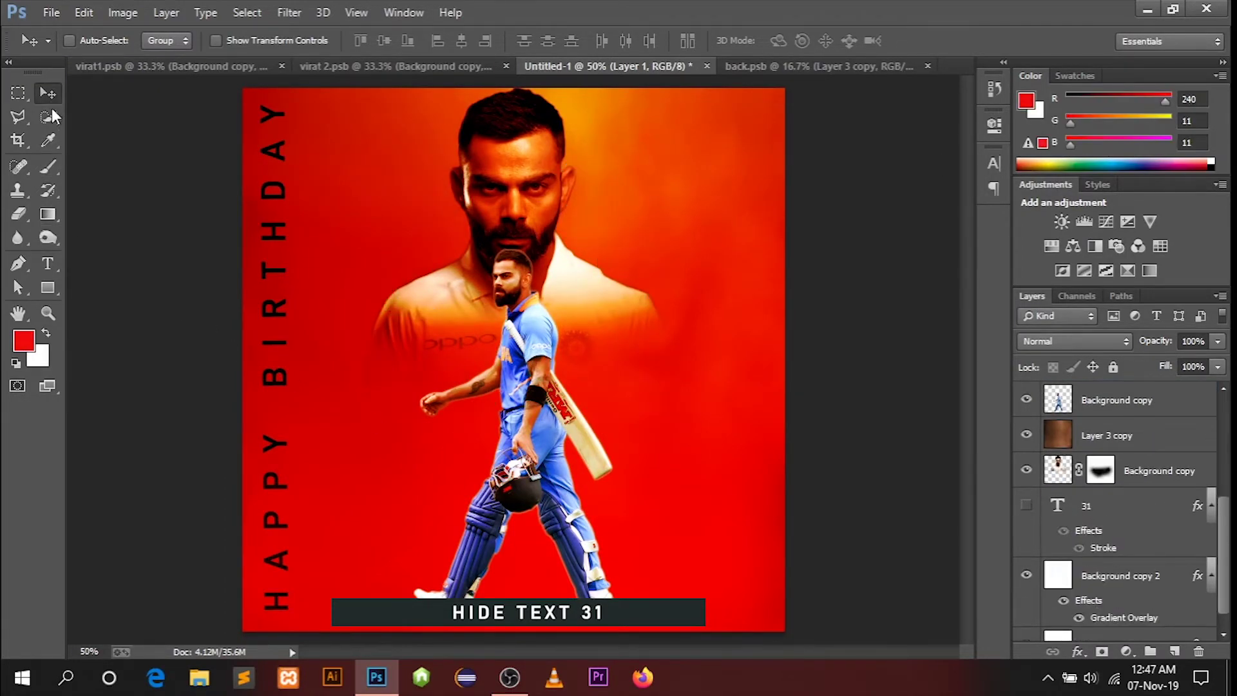
left_click(49, 263)
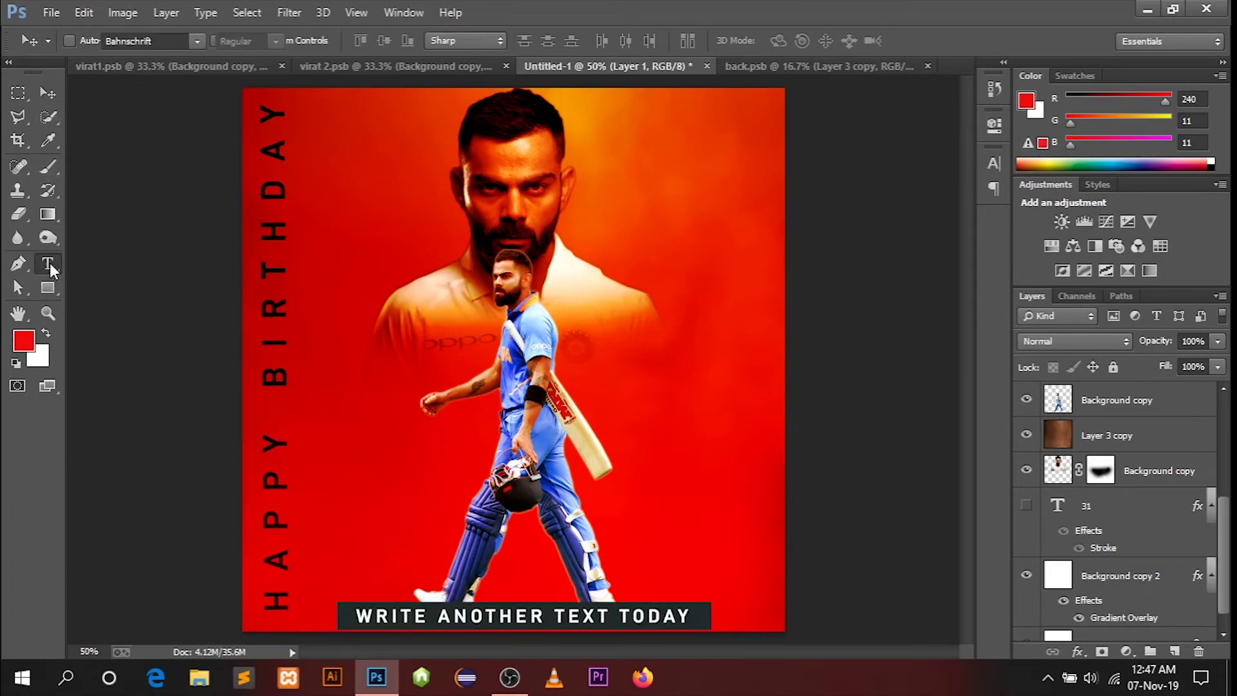
left_click(357, 574)
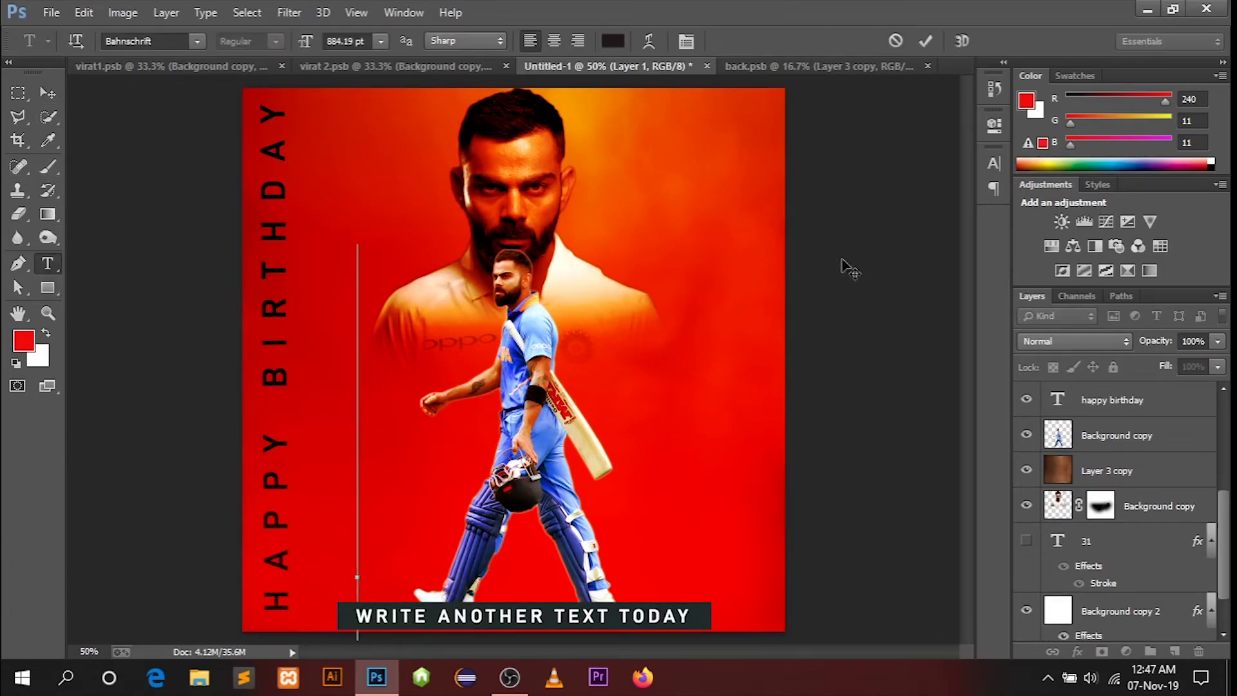
left_click(992, 164)
left_click(865, 199)
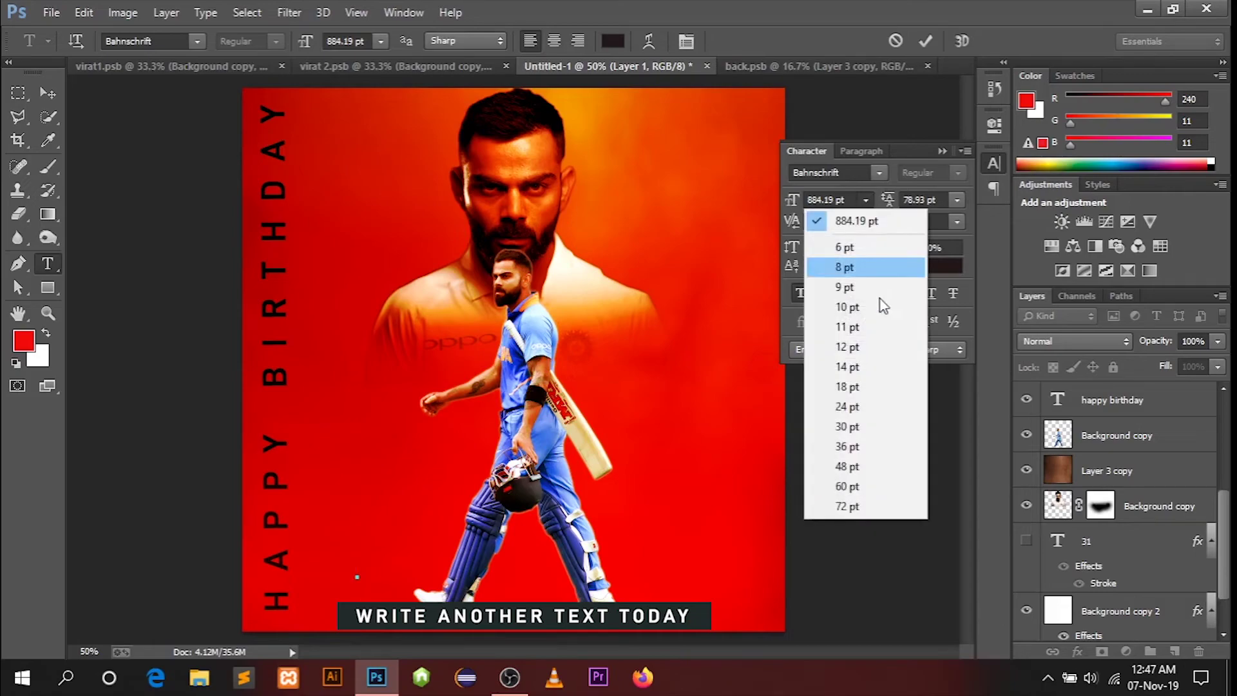
left_click(849, 445)
left_click(942, 151)
left_click(48, 93)
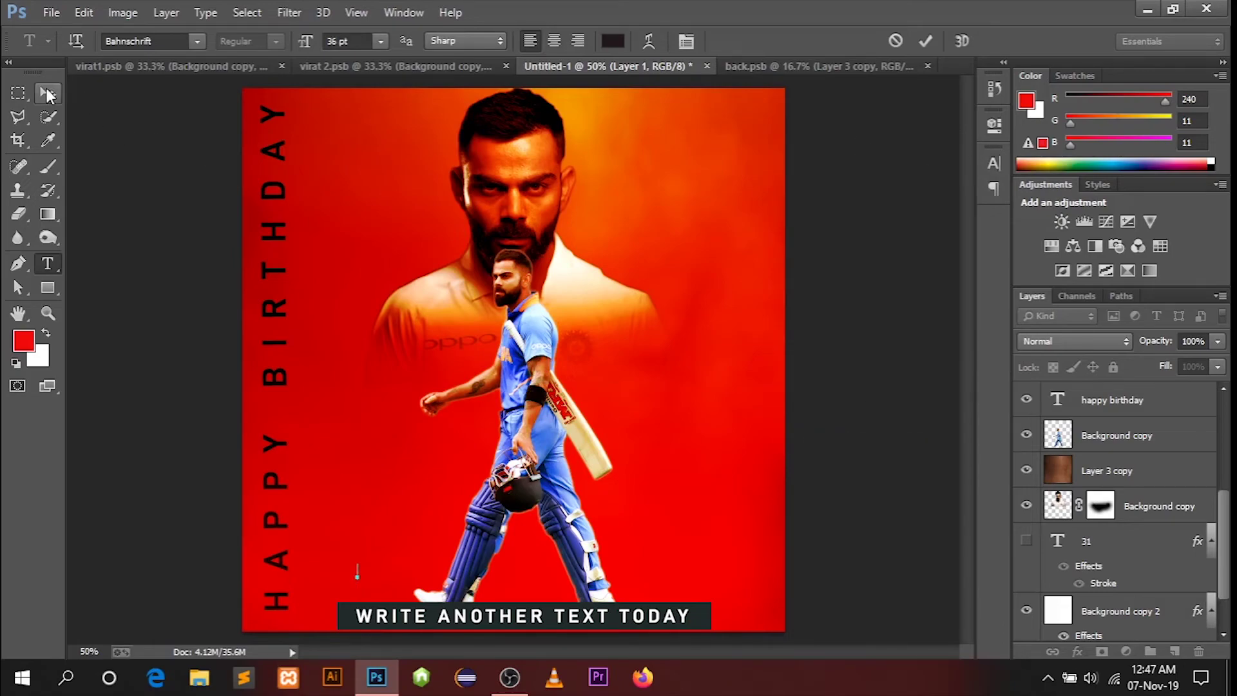
Step: Type TODAY near the player's legs and enlarge it to about 123 pt
left_click(47, 264)
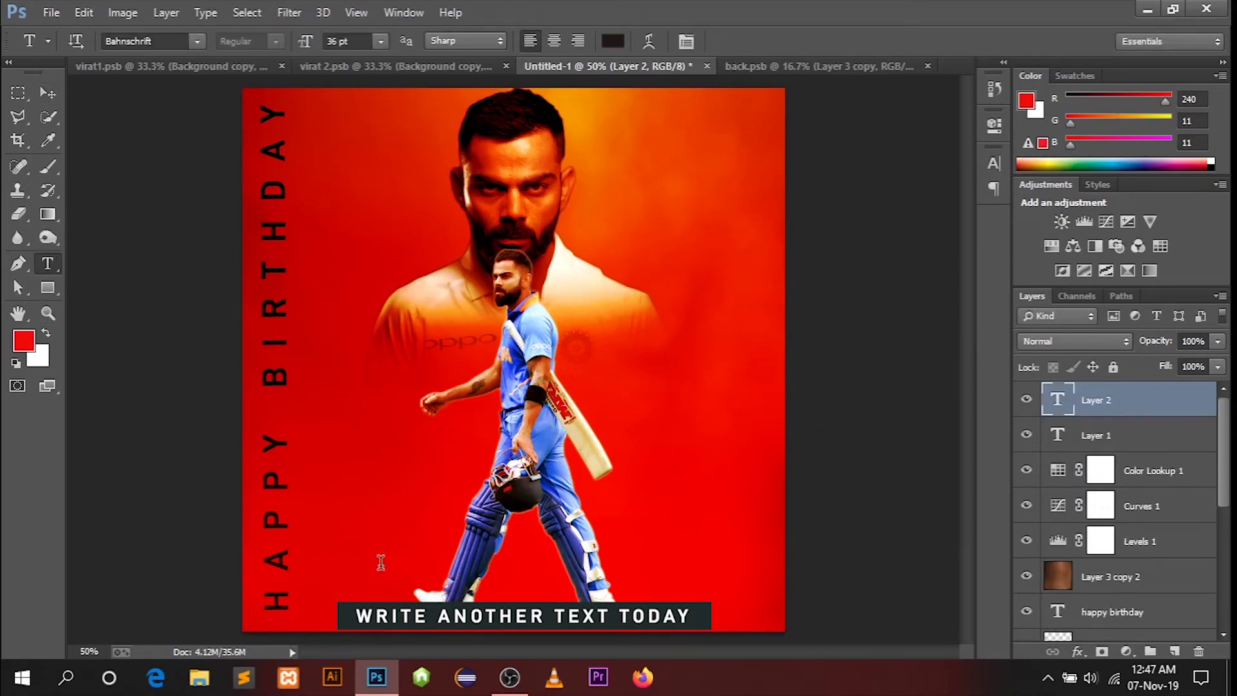
left_click(380, 567)
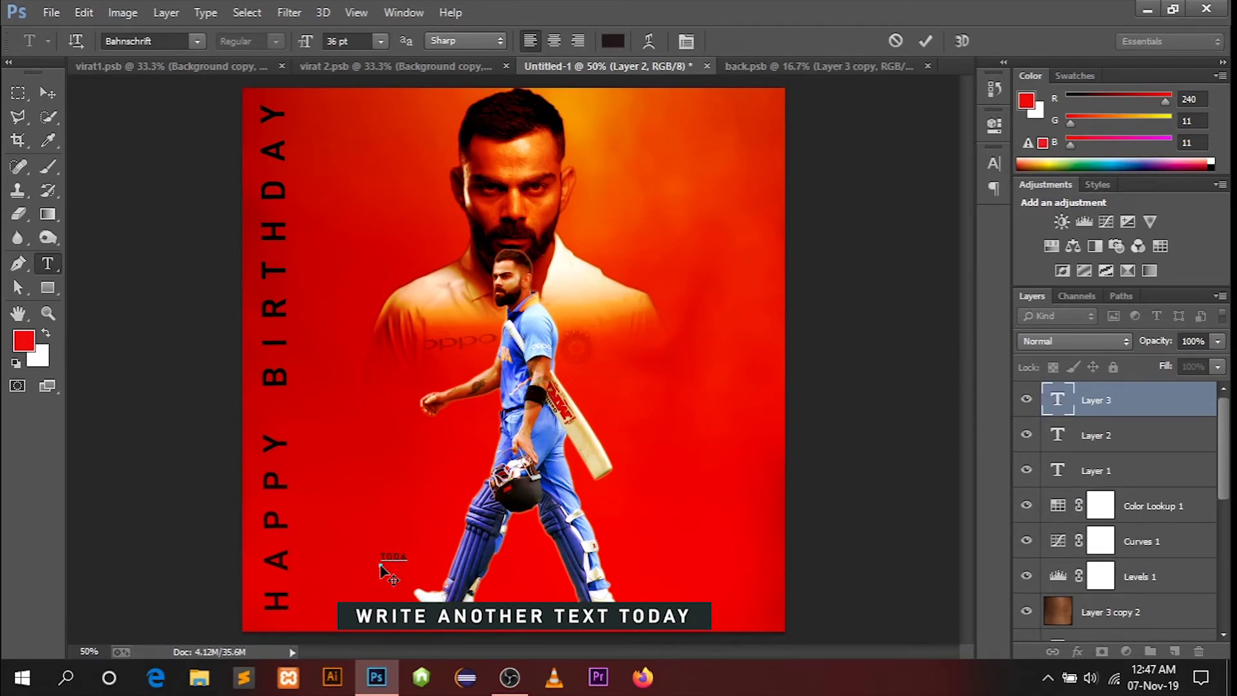
type("Y")
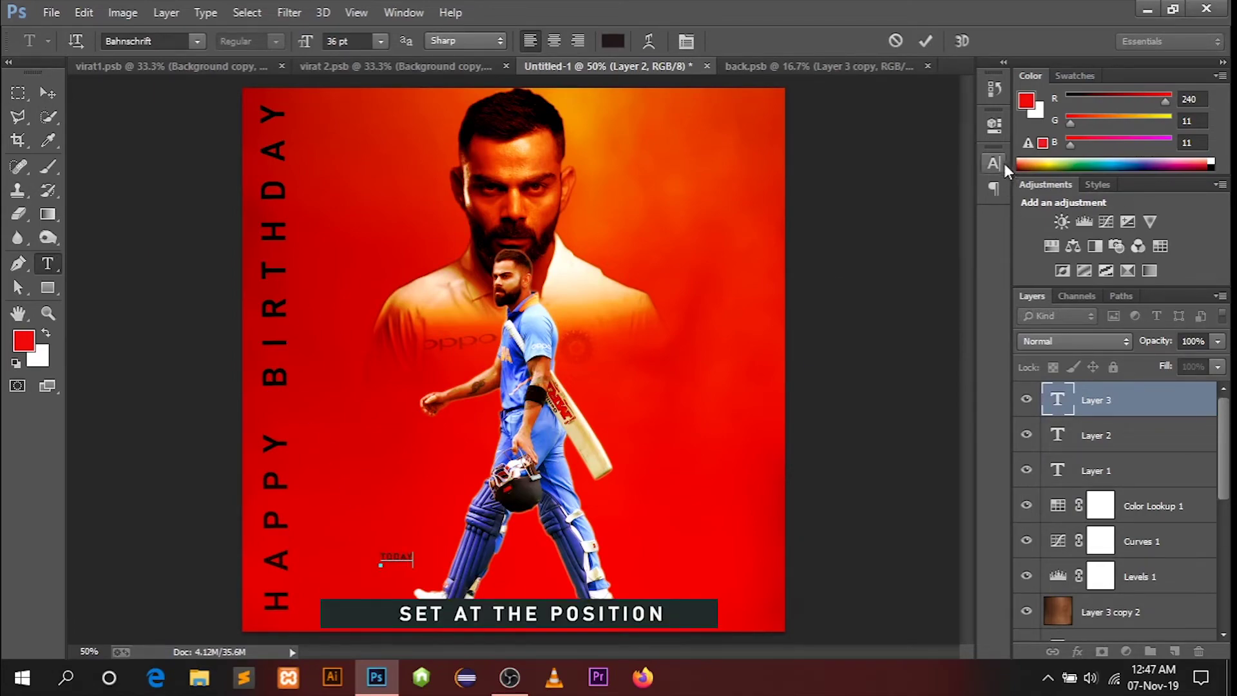
left_click(1002, 164)
left_click_drag(793, 200, 859, 192)
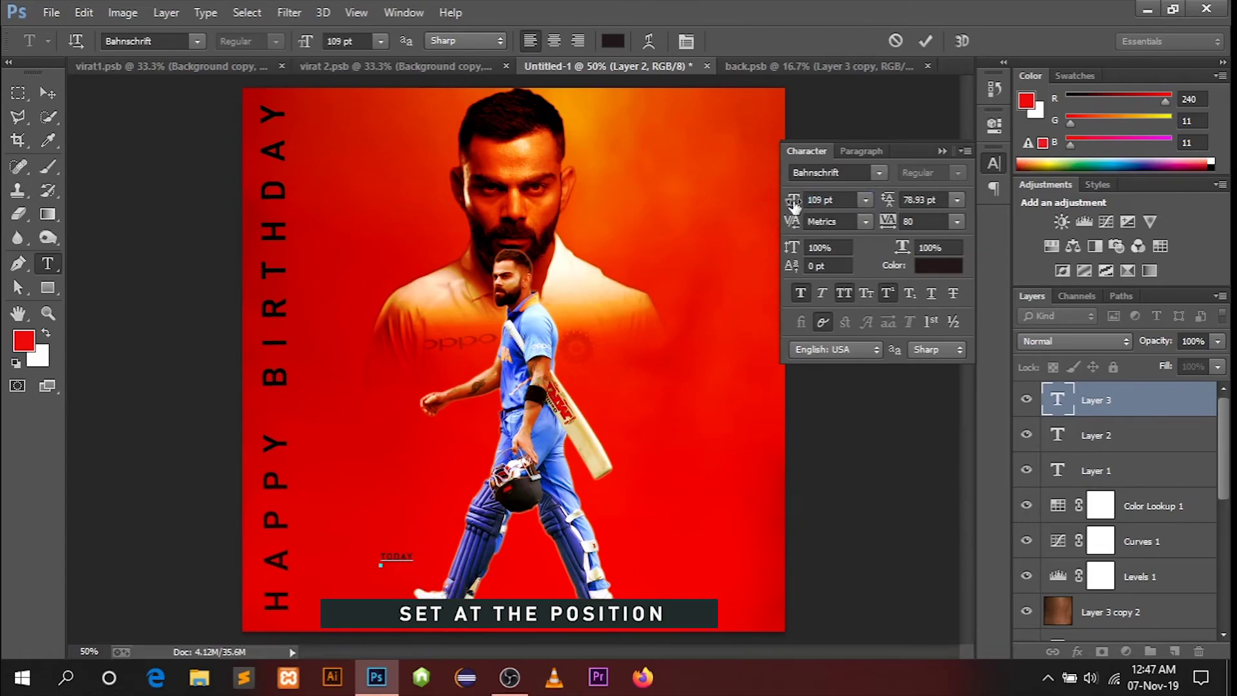
left_click_drag(793, 201, 815, 201)
left_click(49, 97)
Step: Resize TODAY to 133 pt and move it right of the player
left_click(828, 200)
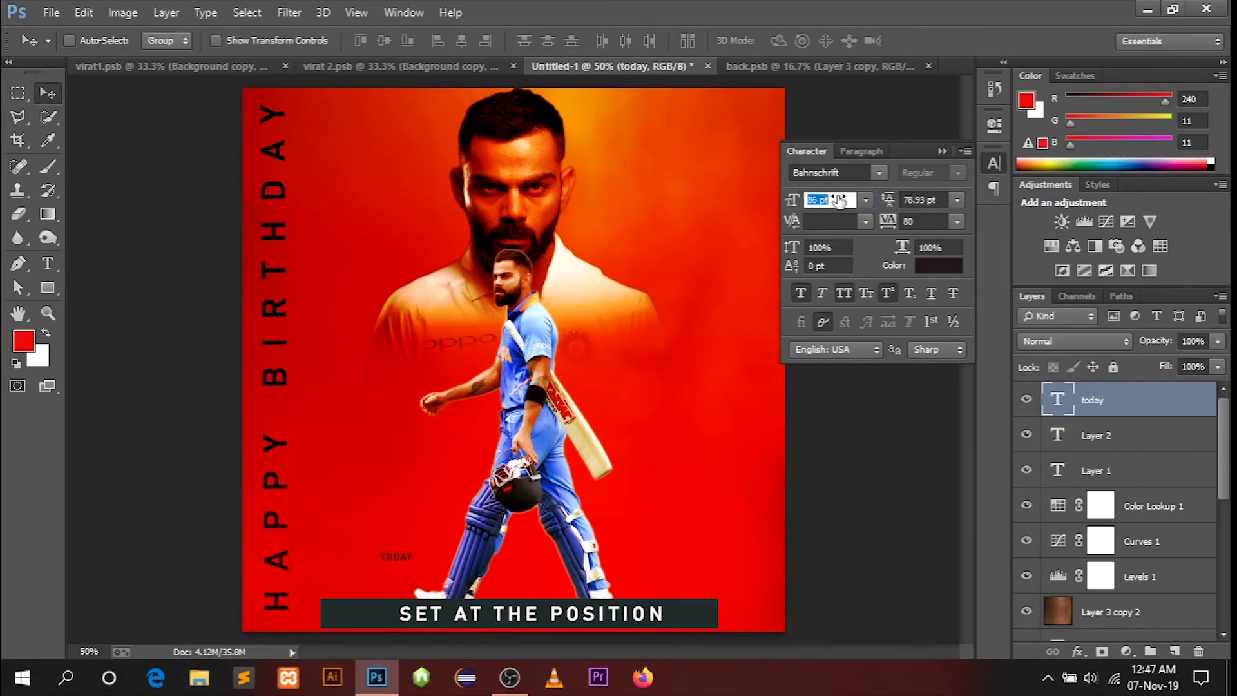
type("86")
key("Return")
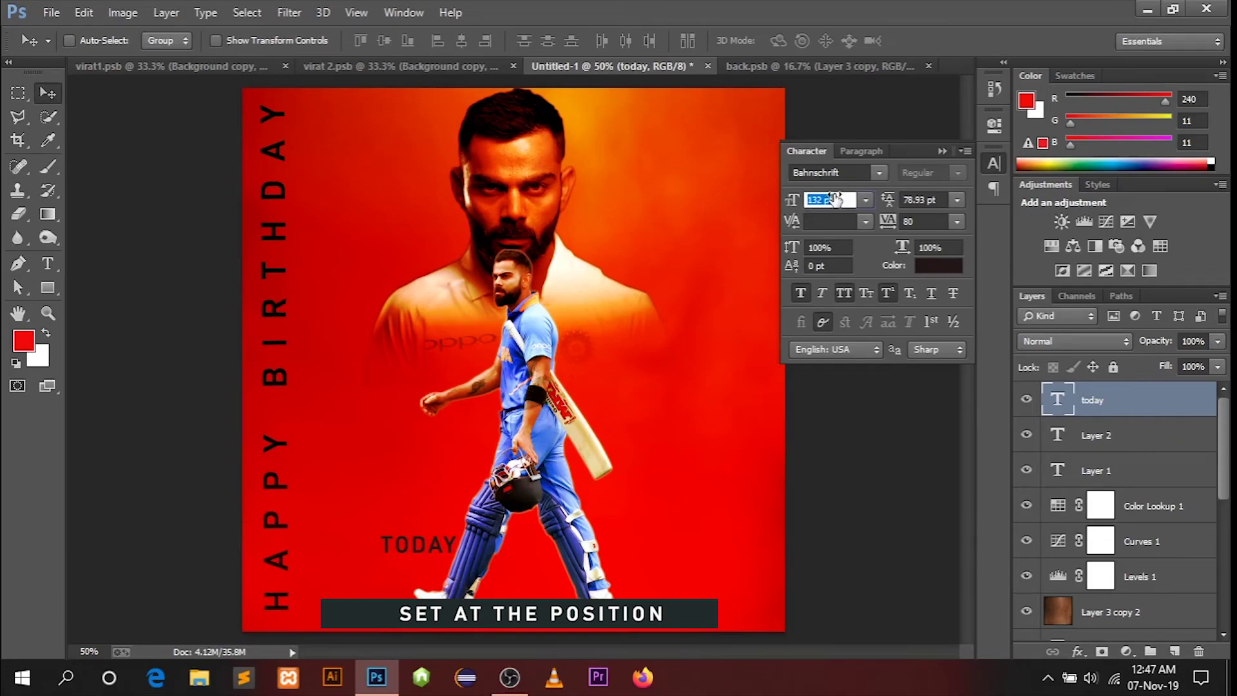
left_click_drag(793, 200, 823, 200)
left_click_drag(641, 531, 717, 477)
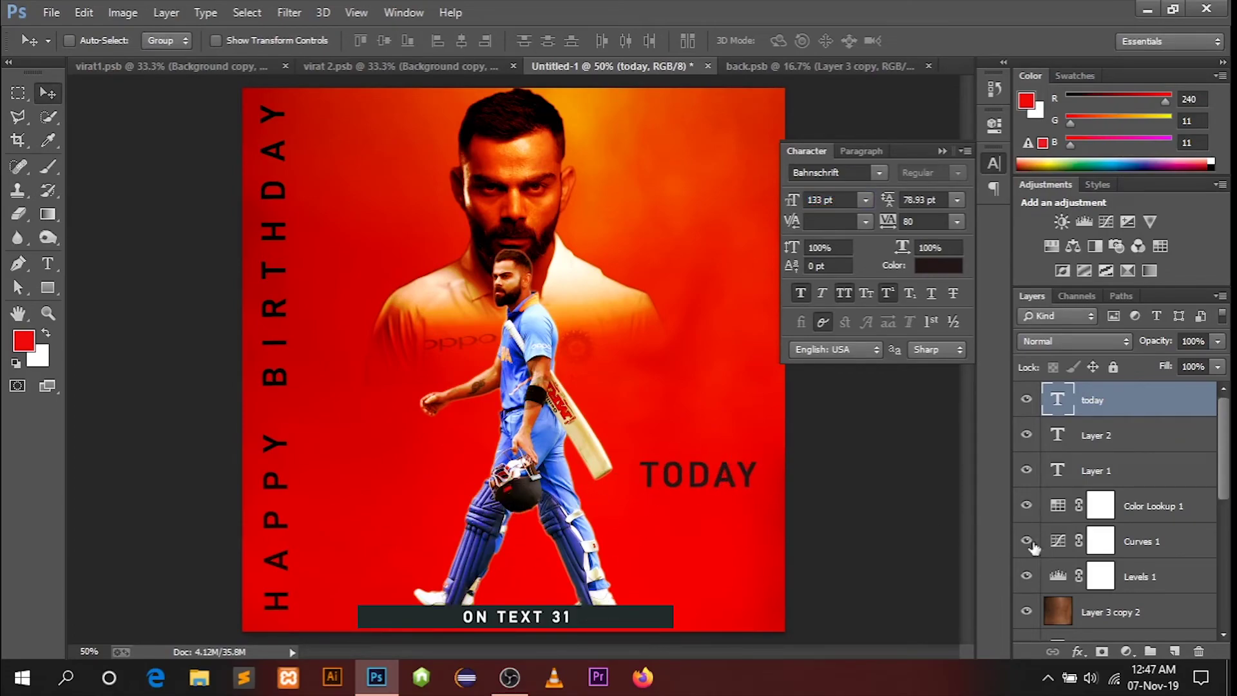
scroll(1034, 548, "down", 3)
scroll(1034, 548, "down", 2)
scroll(1057, 561, "down", 3)
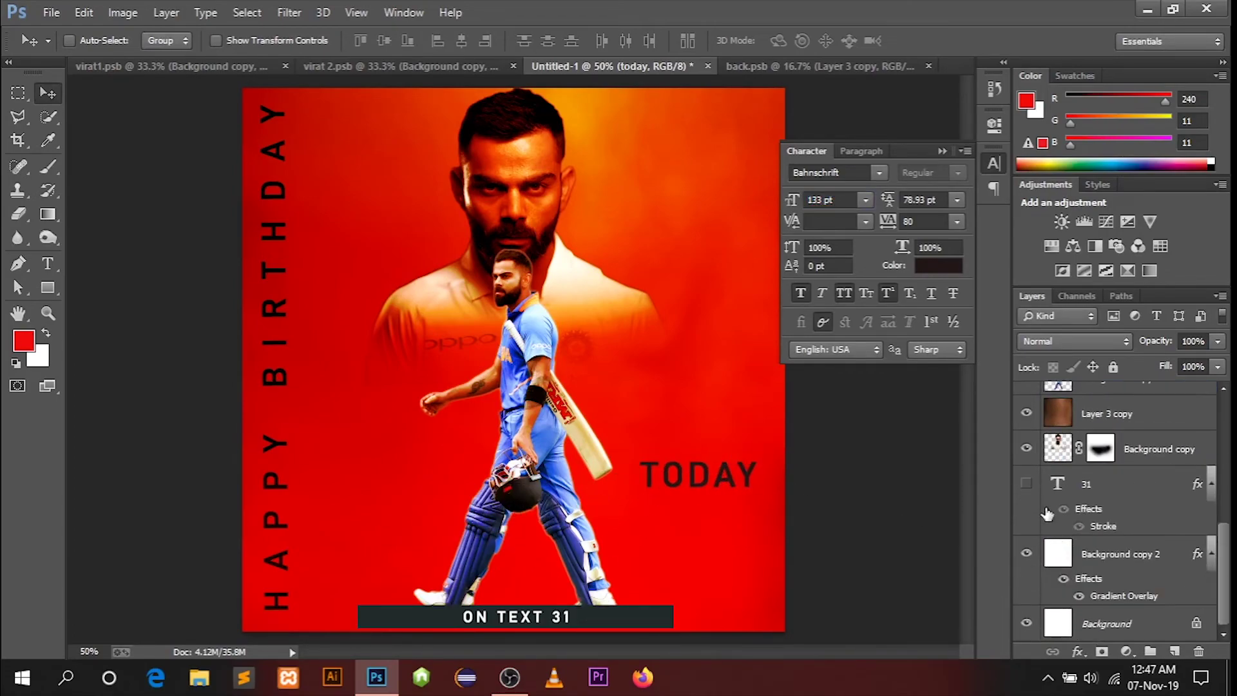
Step: Show the outlined 31 again and nudge TODAY up beside the 1
left_click(1026, 483)
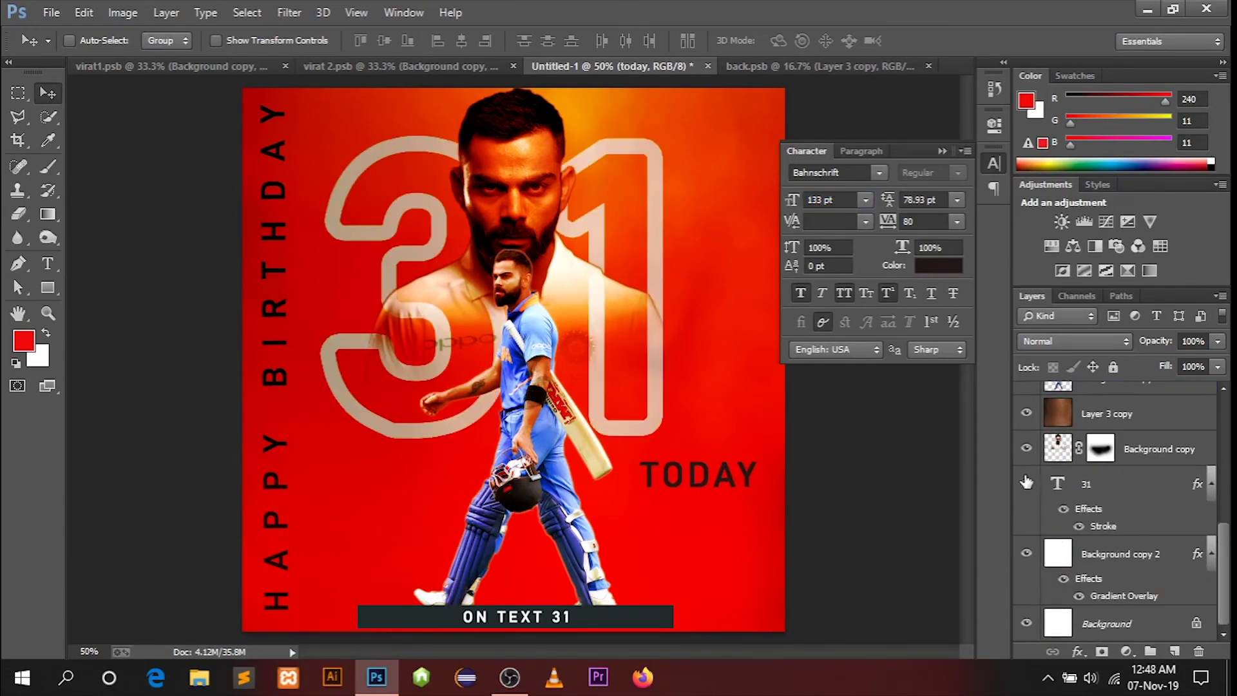
left_click(942, 151)
left_click_drag(729, 480, 718, 467)
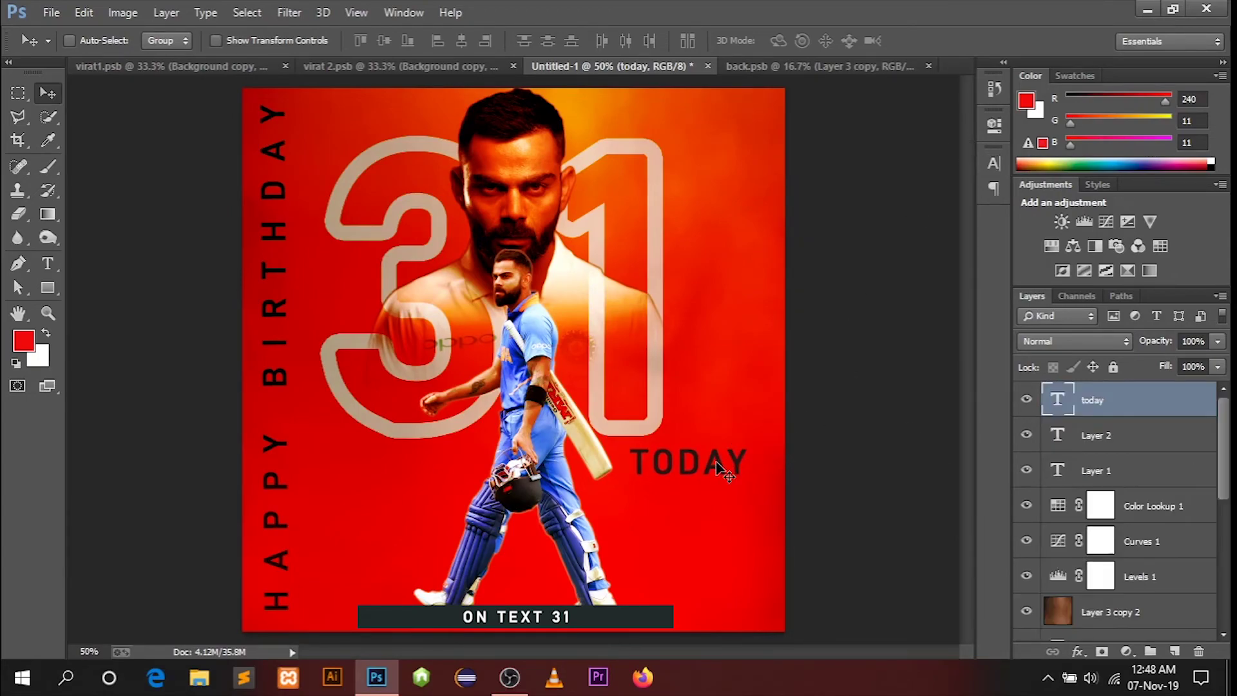
Step: Give TODAY a 15 px #dbdbdb Stroke style and set its layer Fill to 0%
left_click(1076, 651)
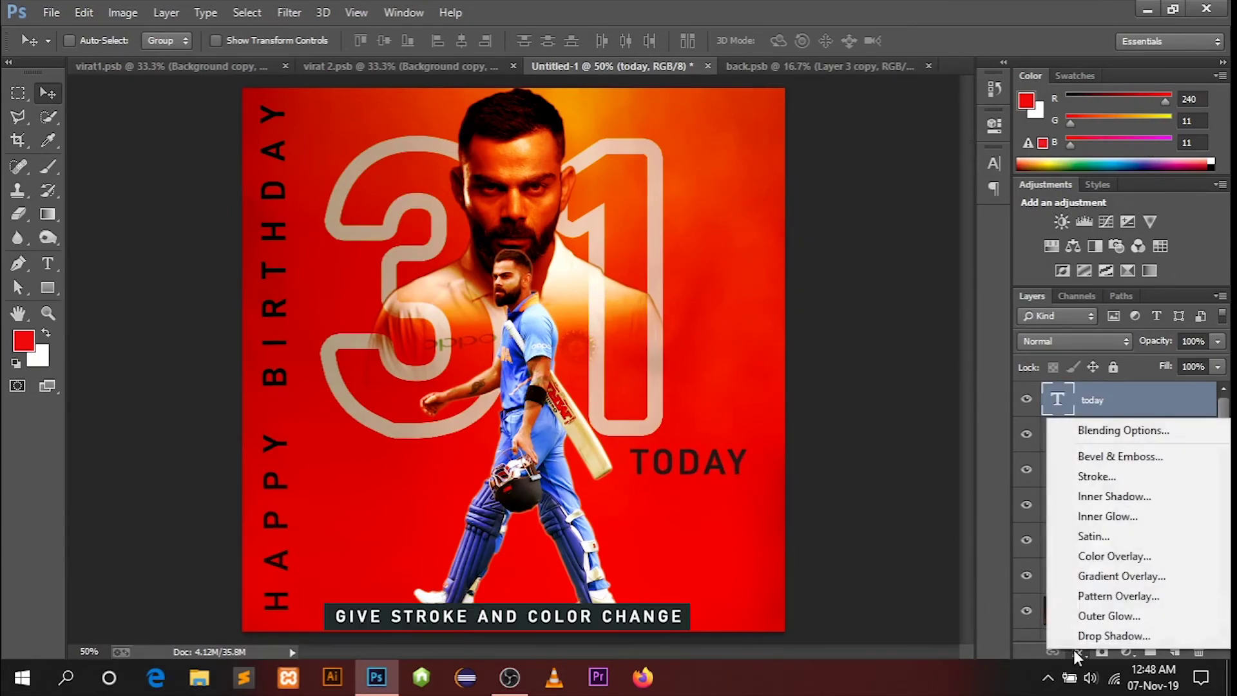
left_click(1108, 477)
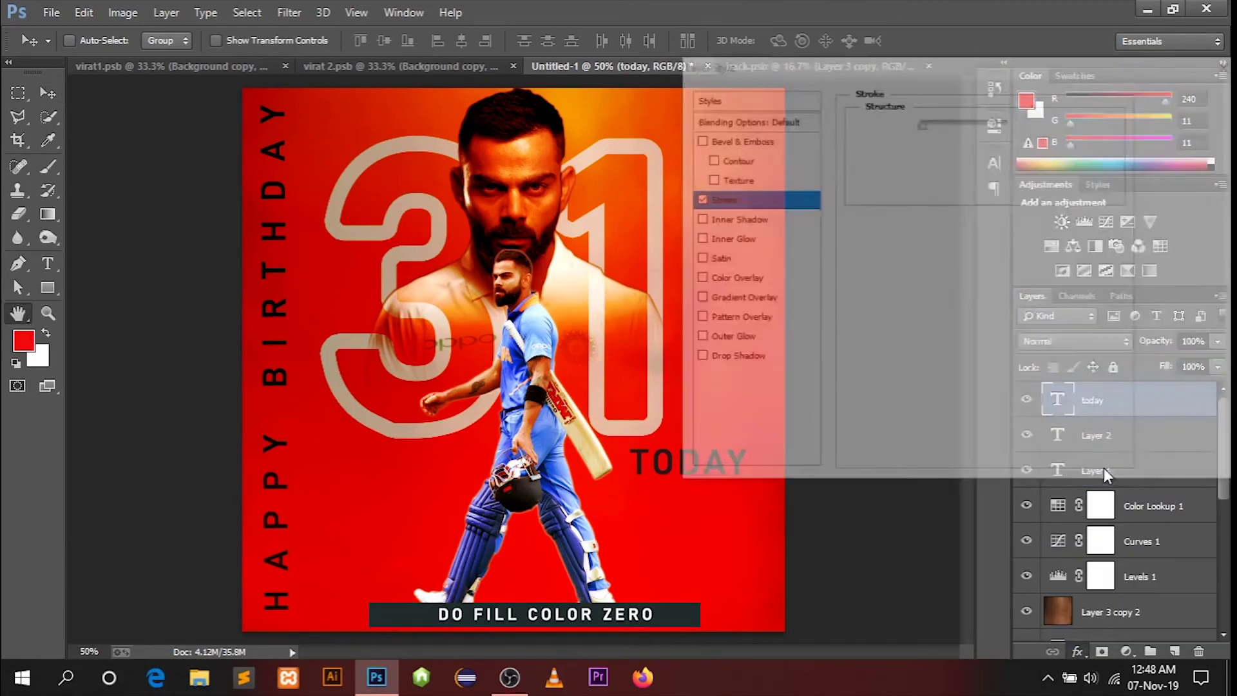
type("1")
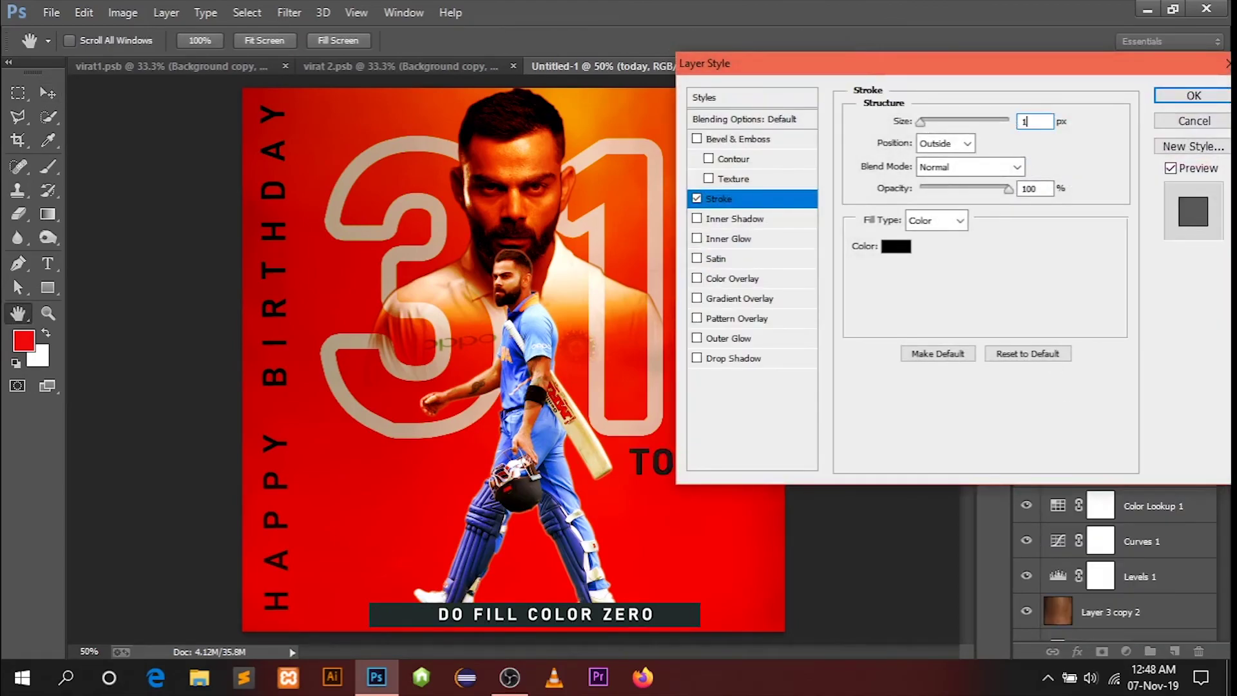
type("5")
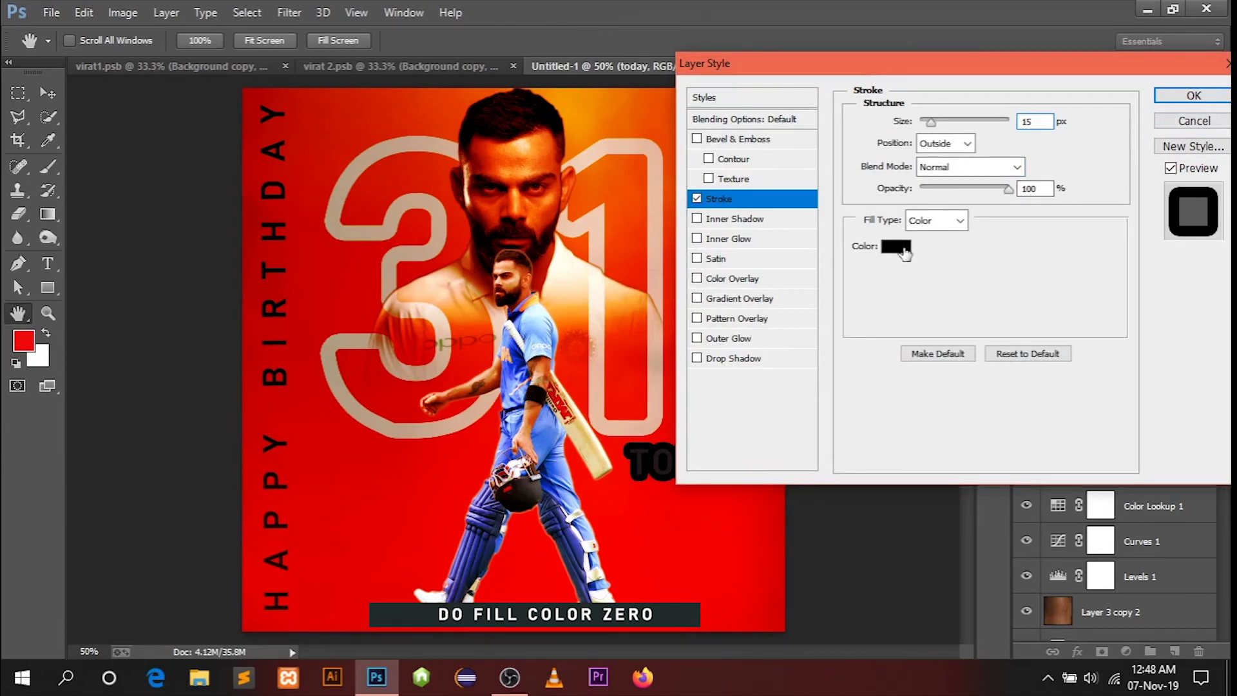
left_click(896, 247)
type("dbdbdb")
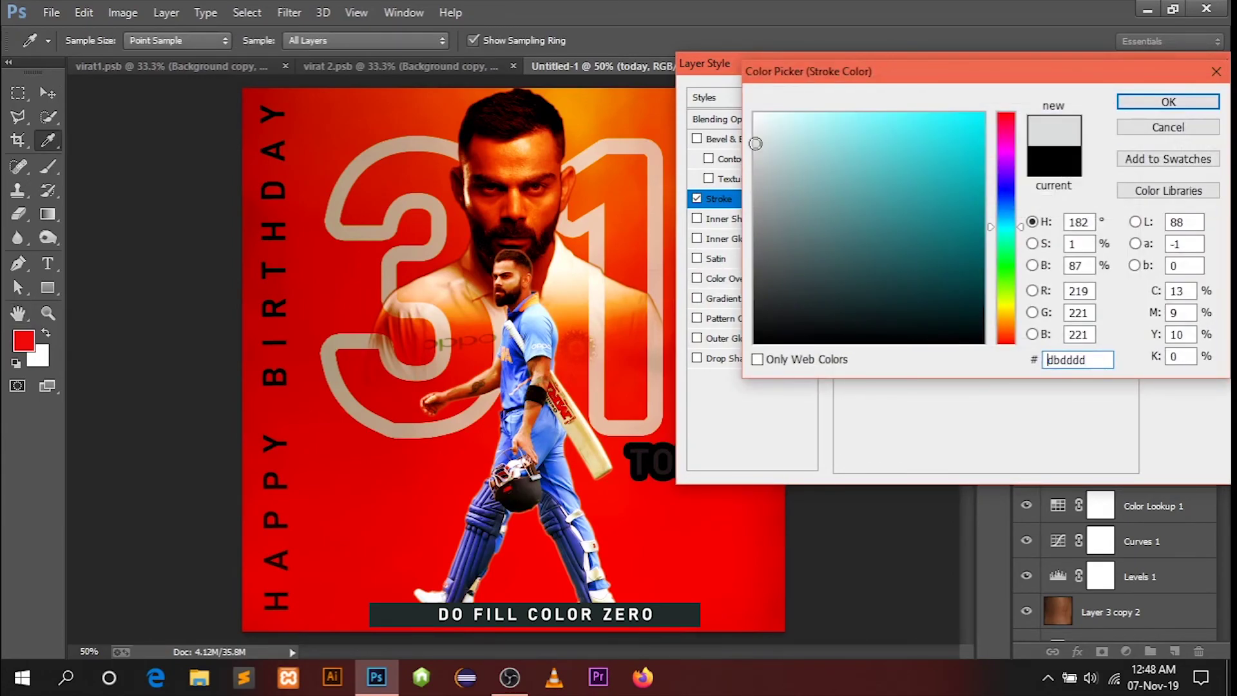
left_click(1159, 103)
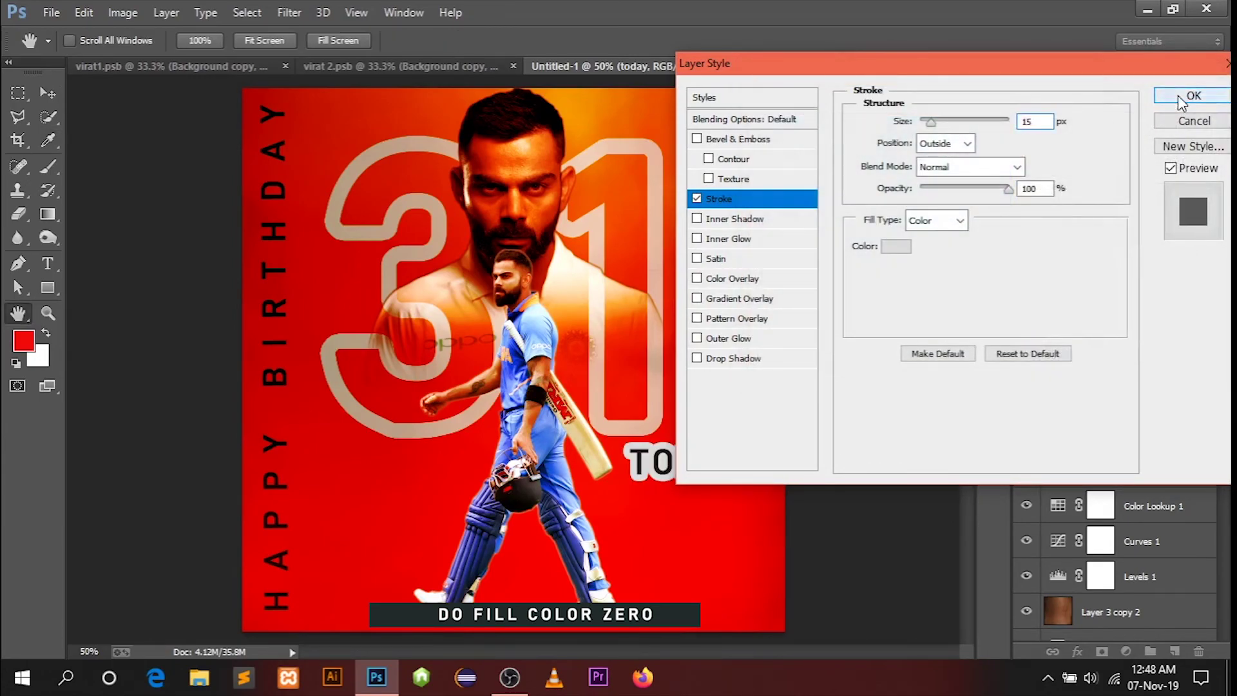
left_click(1177, 95)
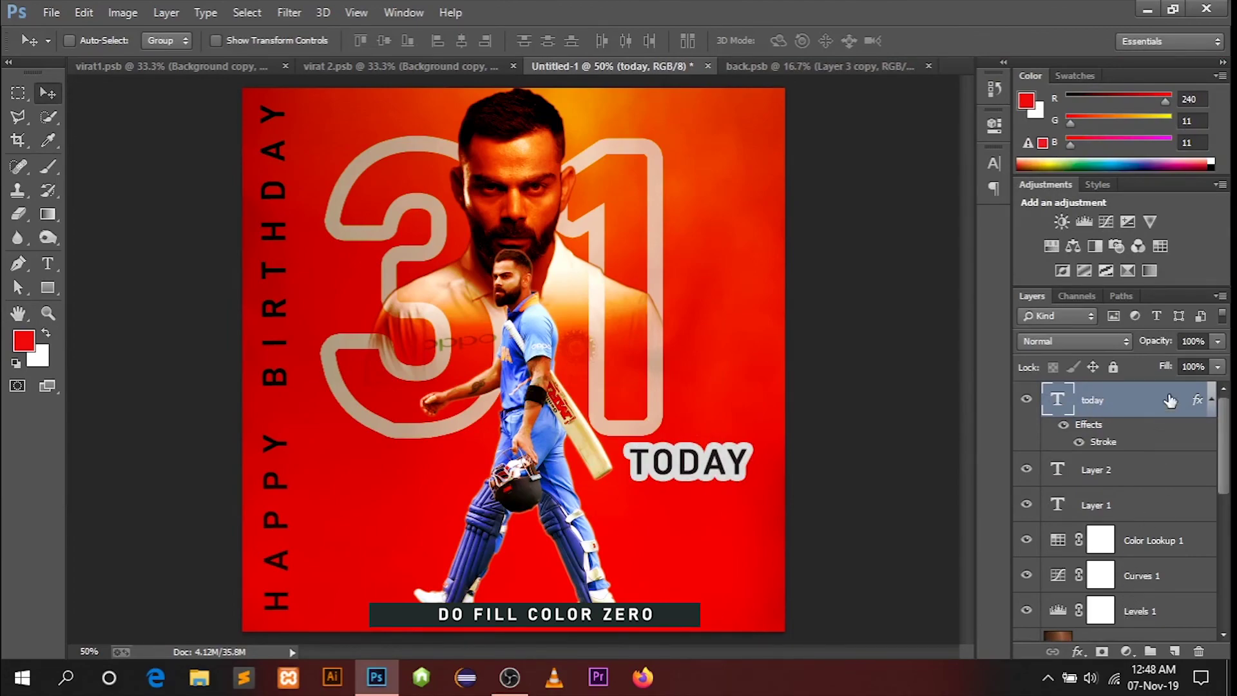
left_click(1217, 367)
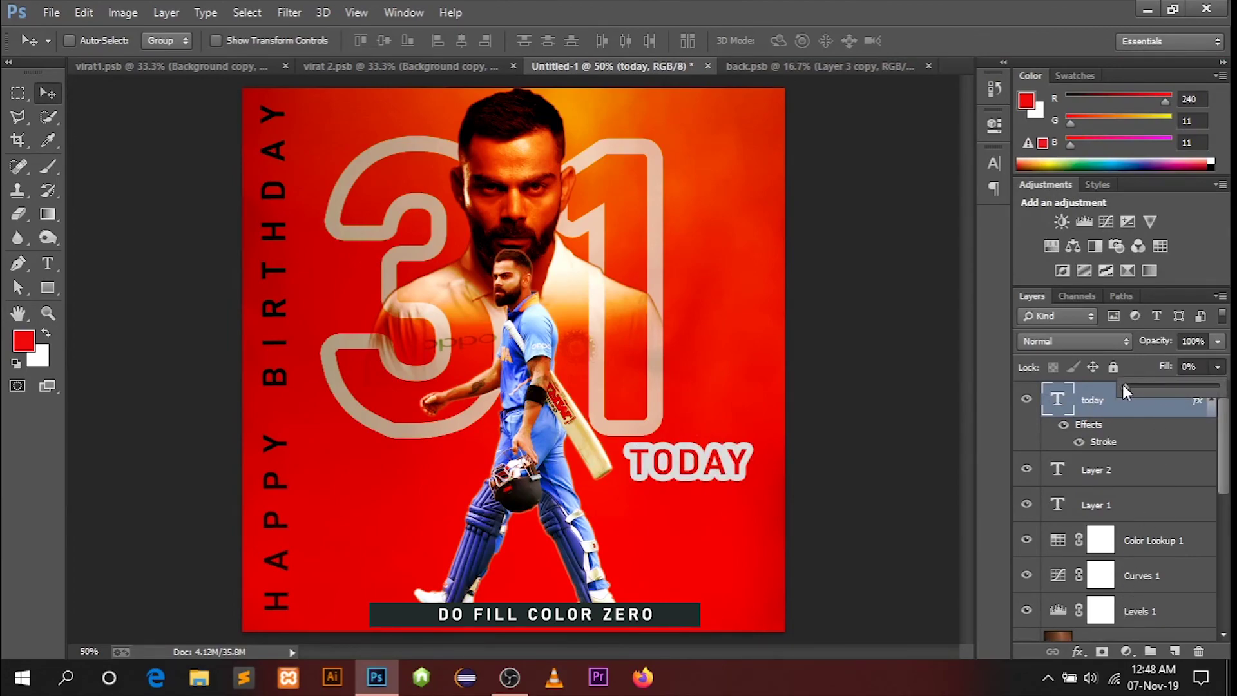
left_click(1223, 366)
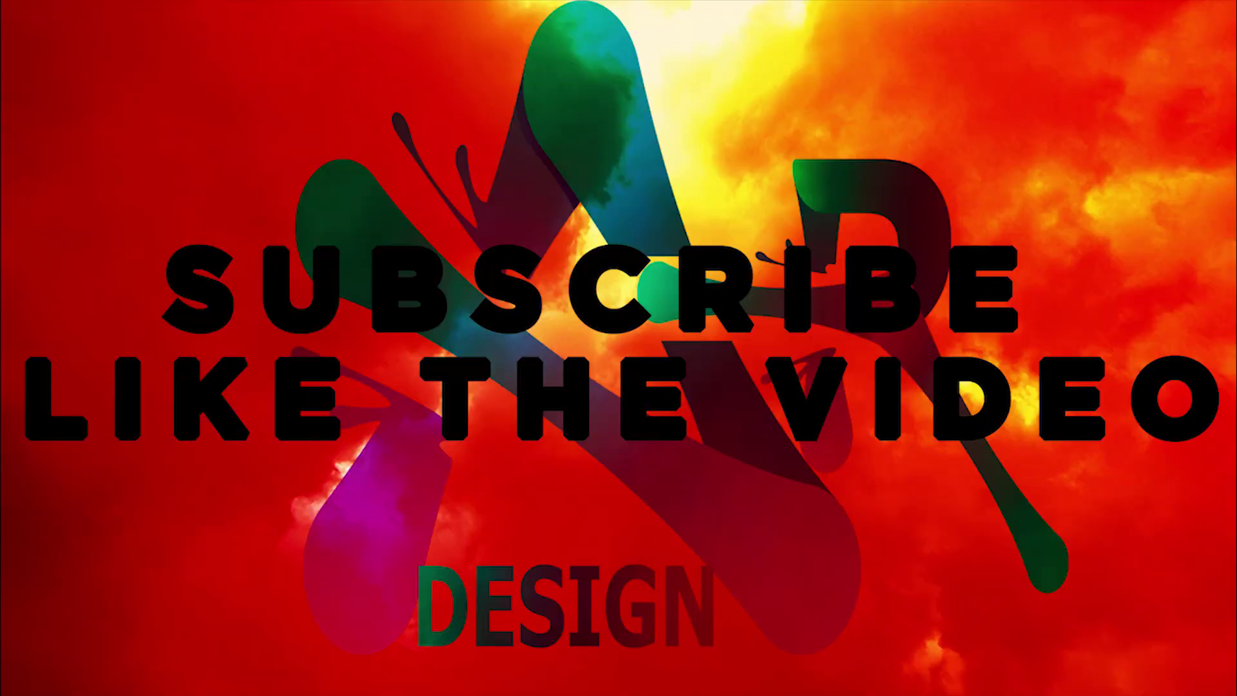